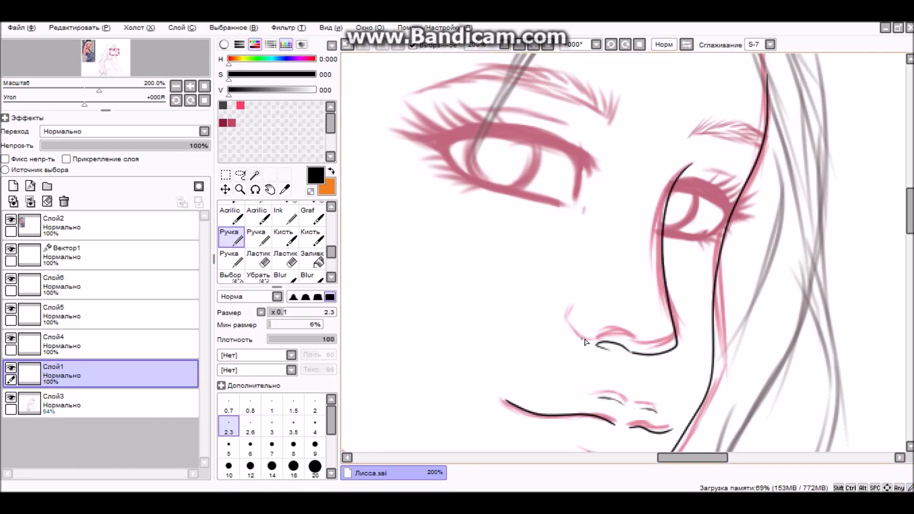
Ink the nostril, jawline, ear and two round earrings over the pink sketch with the size 2.3 pen.
scroll(587, 346, "down", 2)
left_click_drag(562, 229, 629, 230)
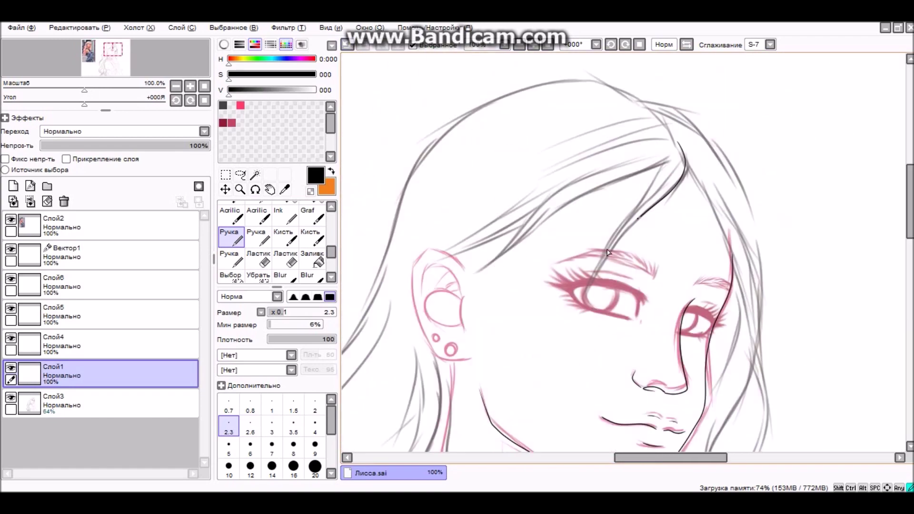
scroll(588, 233, "down", 5)
scroll(497, 224, "up", 5)
scroll(464, 173, "up", 1)
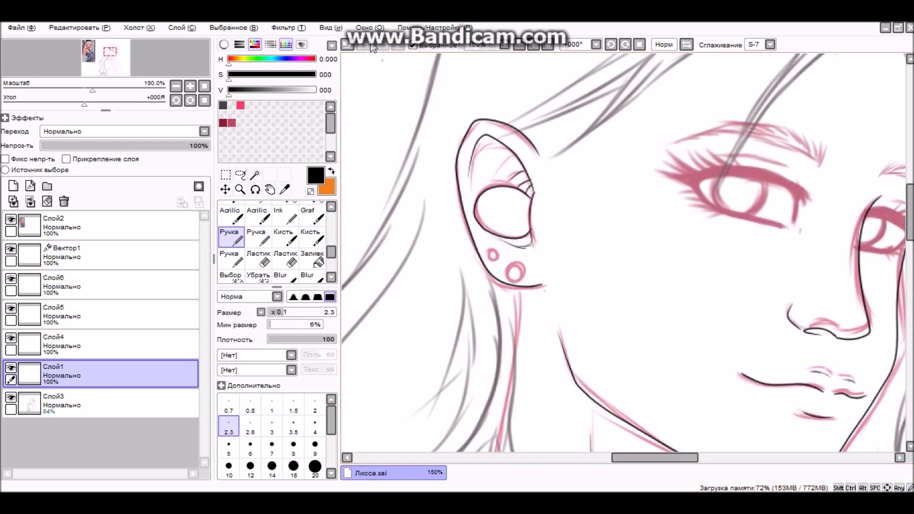
scroll(488, 260, "up", 3)
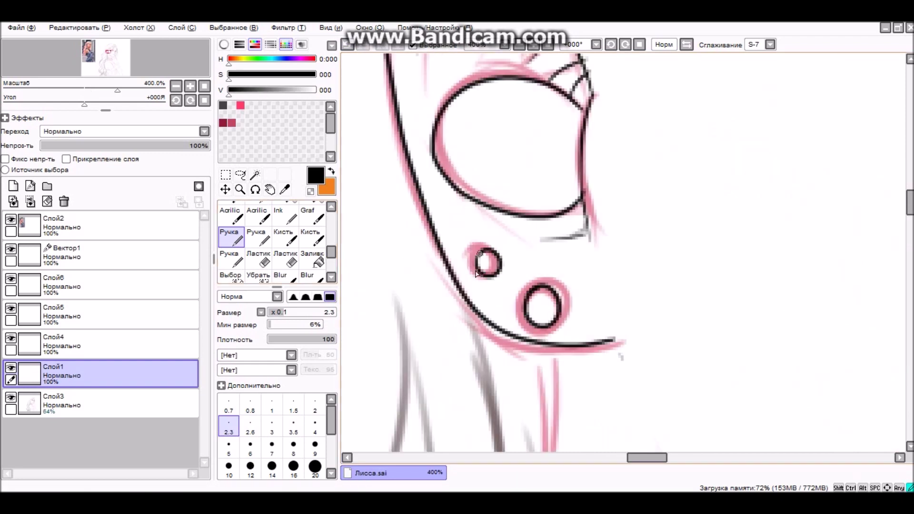
scroll(586, 180, "down", 3)
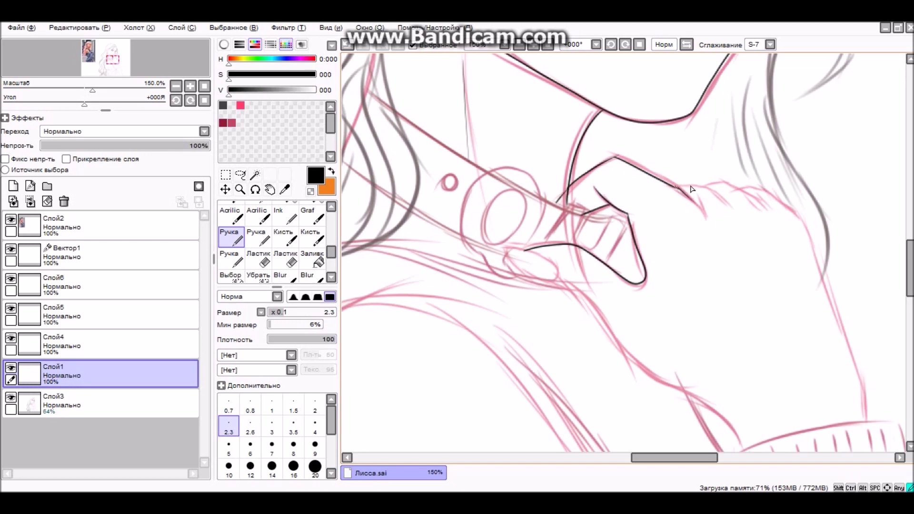
Ink the knuckles, thumb and lower wrist contour of the raised hand, erasing stray line ends.
left_click_drag(746, 191, 746, 135)
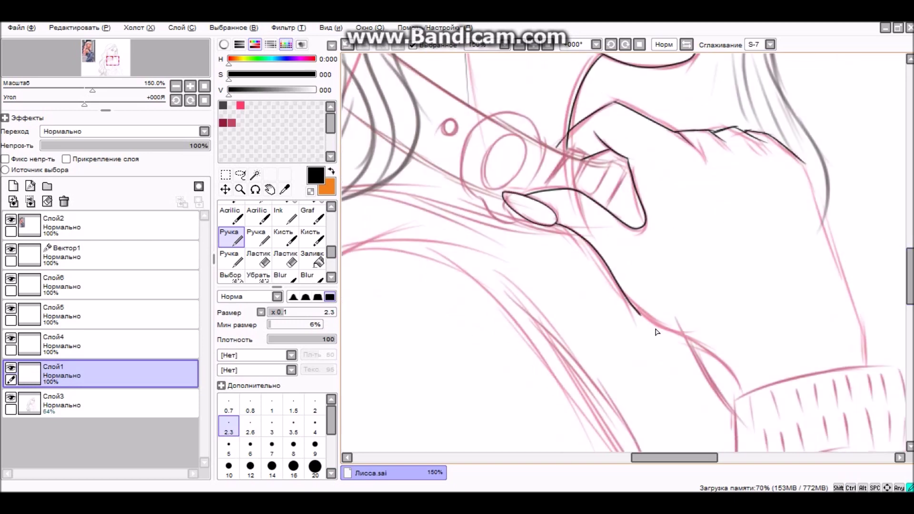
scroll(508, 195, "up", 2)
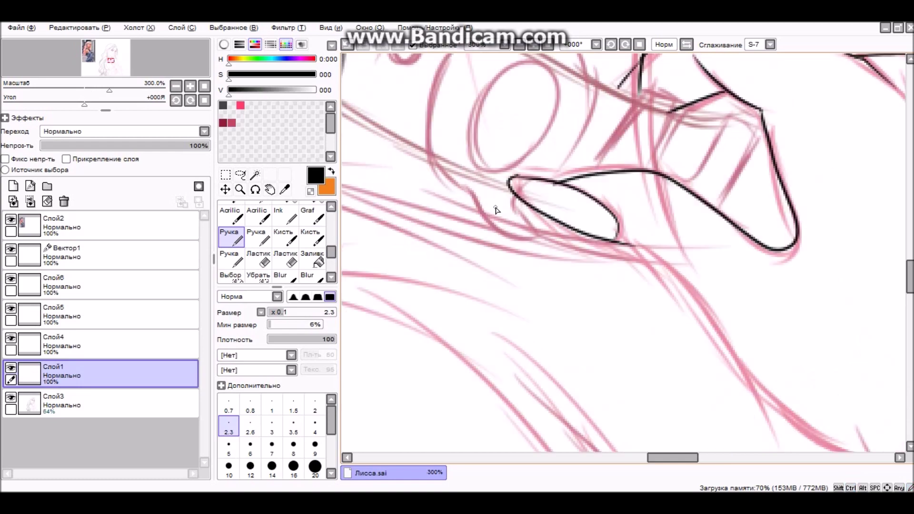
scroll(633, 185, "down", 1)
left_click_drag(547, 212, 605, 248)
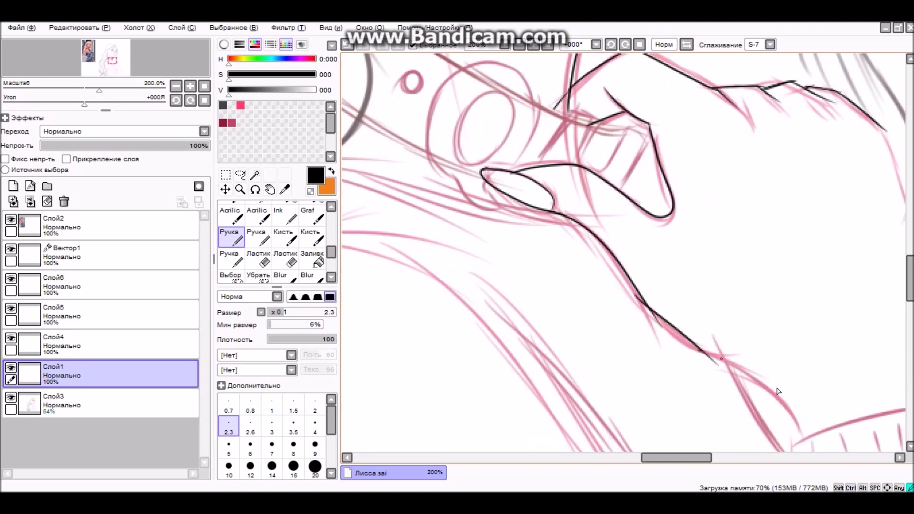
scroll(778, 392, "up", 2)
key("e")
left_click_drag(571, 210, 529, 276)
scroll(676, 279, "down", 2)
key("n")
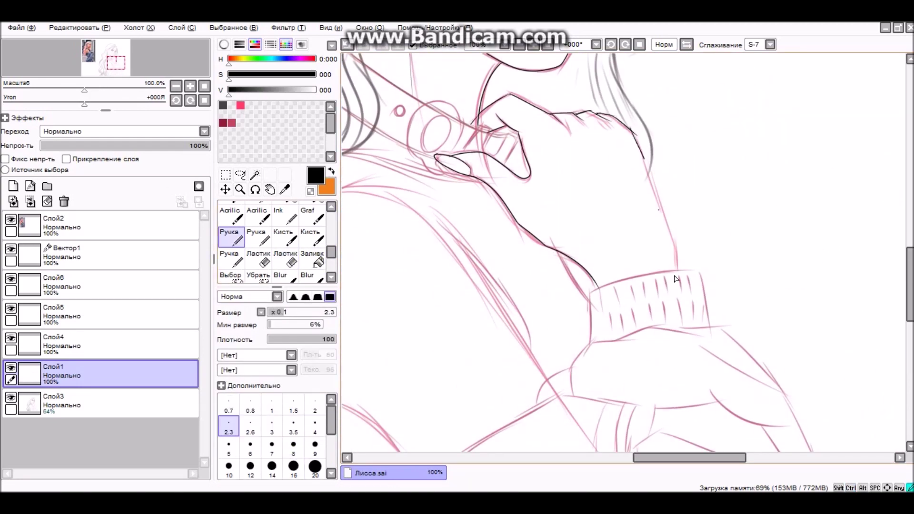
Ink the outer wrist line down to the sleeve cuff and erase the rough spots along it.
left_click_drag(679, 248, 677, 270)
scroll(676, 270, "up", 3)
key("e")
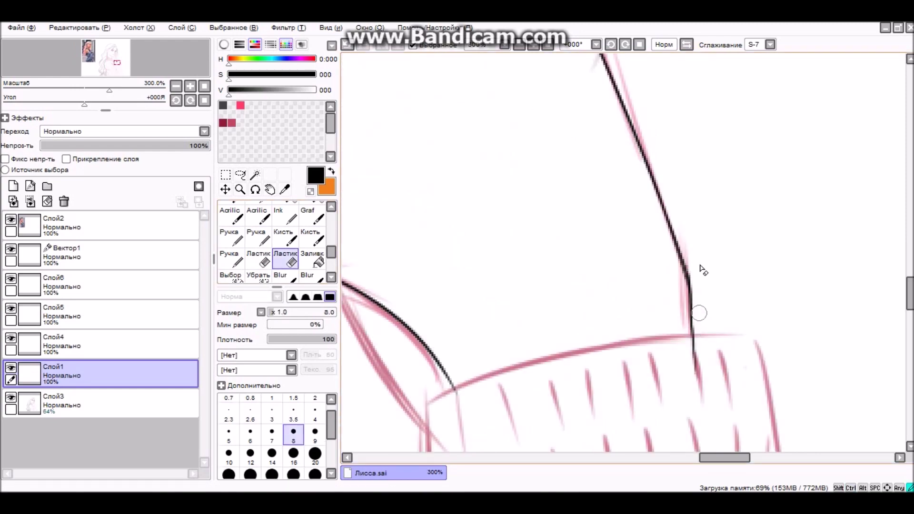
scroll(675, 229, "up", 2)
scroll(622, 125, "down", 4)
Ink the cuff outline, its middle seam and the short ribbing strokes on layer Слой4.
key("n")
left_click(119, 342)
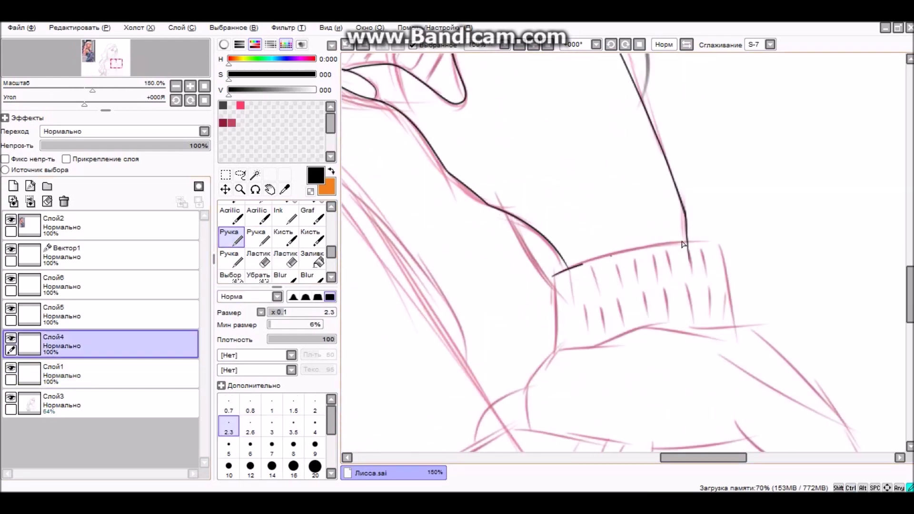
left_click_drag(554, 277, 552, 363)
mouse_move(775, 292)
left_mouse_down()
mouse_move(700, 269)
mouse_move(691, 293)
mouse_move(606, 280)
left_mouse_up()
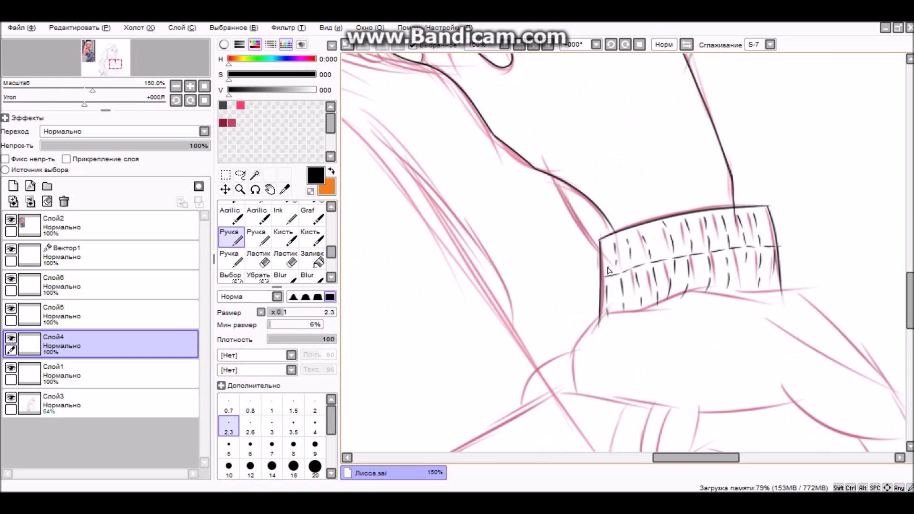
Ink the cuff's lower edge and the curved sleeve folds just beneath it.
scroll(614, 266, "down", 3)
scroll(593, 186, "up", 2)
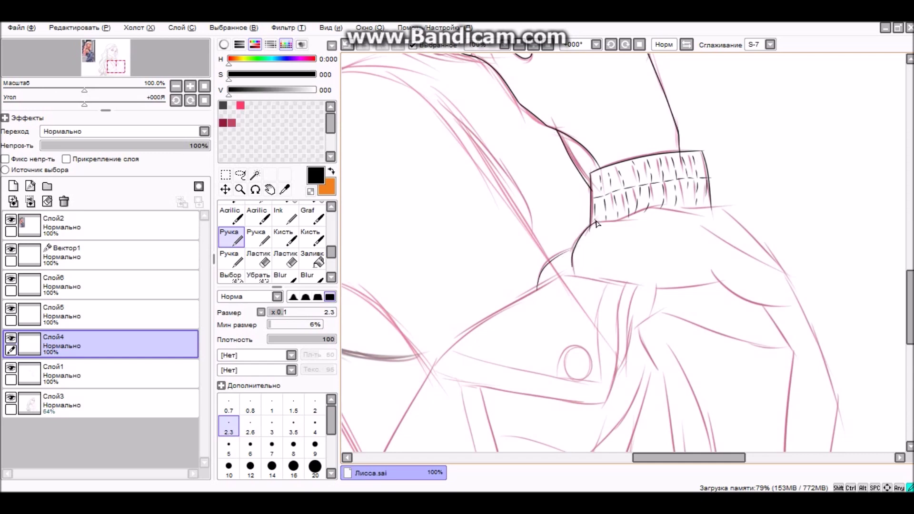
scroll(598, 222, "up", 2)
key("bracketright")
key("bracketright")
key("bracketright")
key("bracketleft")
key("bracketleft")
key("bracketleft")
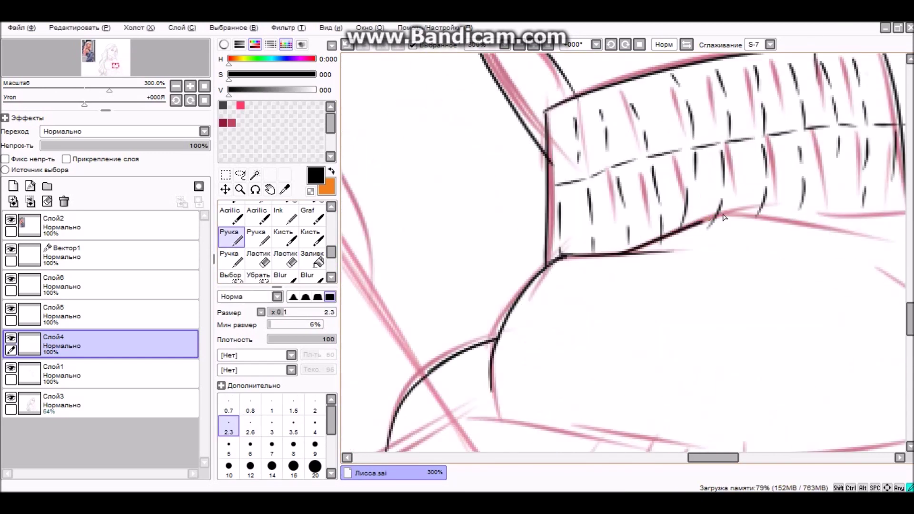
key("e")
scroll(743, 267, "down", 2)
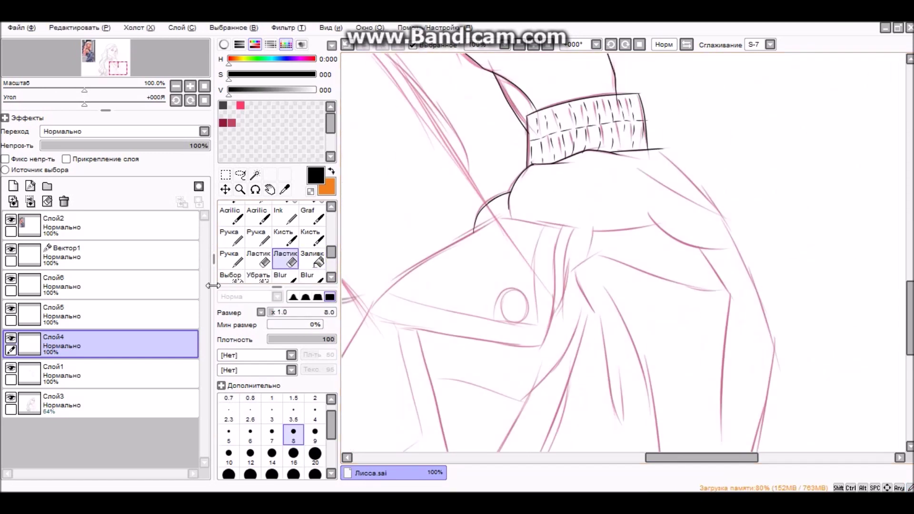
Ink the sleeve's outer edge and diagonal fold below the cuff, erasing the overshoot at the cuff corner.
key("n")
left_click_drag(736, 228, 638, 169)
scroll(653, 147, "up", 2)
key("e")
left_click_drag(536, 107, 592, 127)
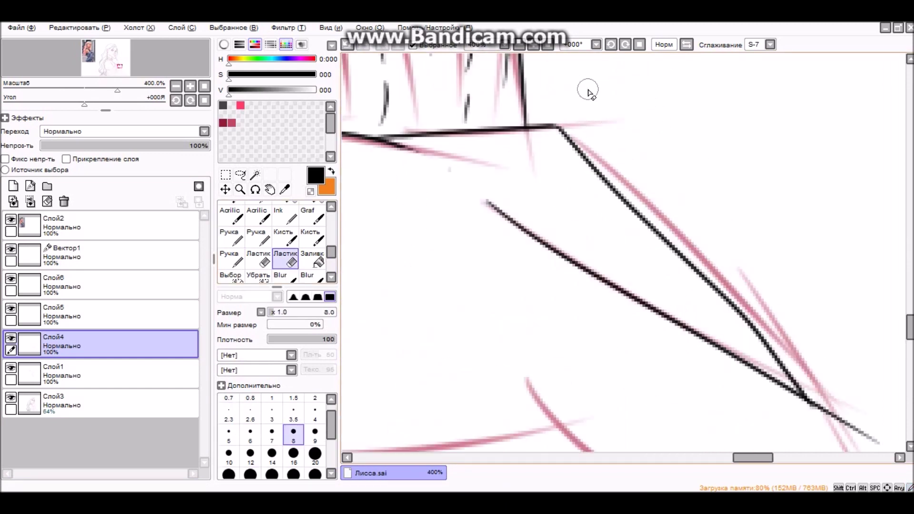
Trim the overshooting ends of the sleeve's fold lines with the size 8 eraser.
key("n")
scroll(652, 147, "down", 3)
scroll(592, 205, "up", 2)
key("e")
left_click_drag(592, 204, 619, 248)
scroll(689, 316, "down", 2)
scroll(690, 316, "up", 2)
mouse_move(638, 334)
left_mouse_down()
mouse_move(604, 181)
mouse_move(624, 323)
left_mouse_up()
Continue inking the remaining fold and contour lines of the jacket.
scroll(587, 137, "down", 2)
scroll(587, 137, "up", 1)
key("n")
left_click_drag(477, 200, 552, 200)
left_click_drag(704, 457, 647, 458)
left_click_drag(537, 419, 636, 204)
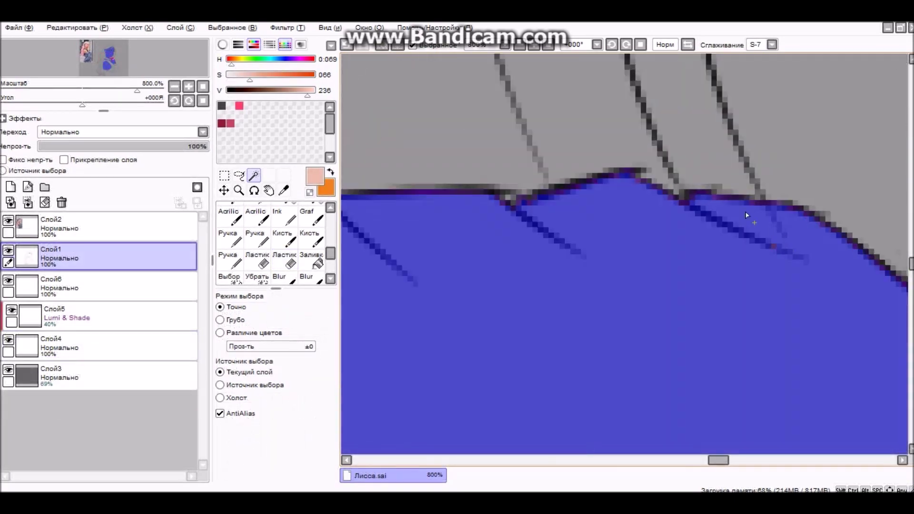
Erase the hair ends crossing the hand and select the skin areas on layer Слой1 with the Magic Wand.
scroll(746, 215, "down", 5)
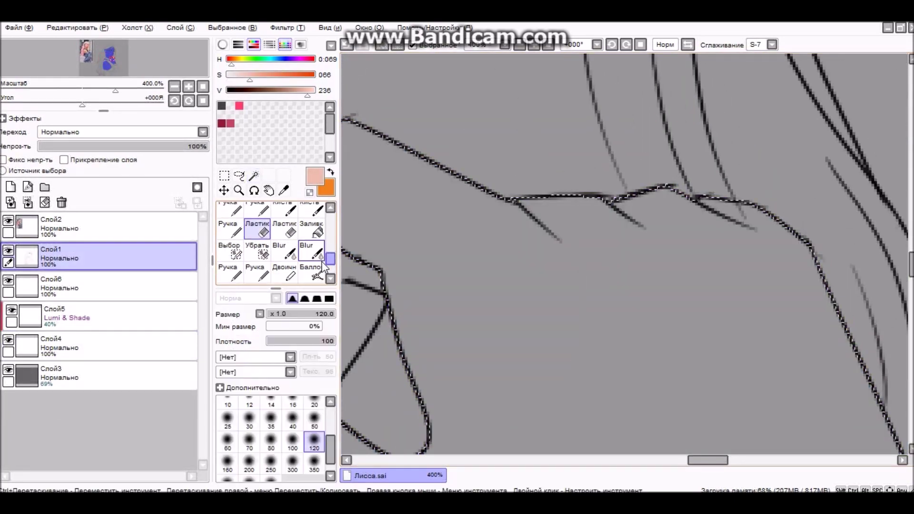
key("e")
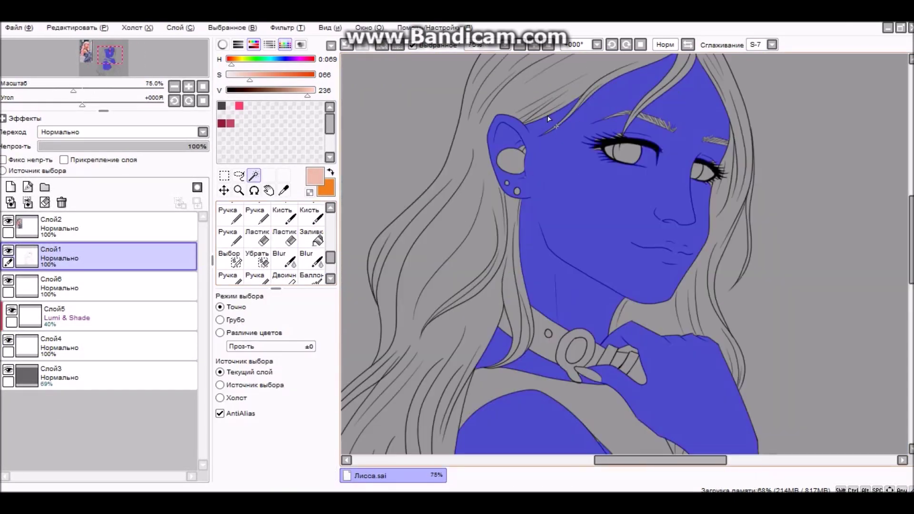
scroll(745, 191, "up", 3)
scroll(663, 151, "left", 5)
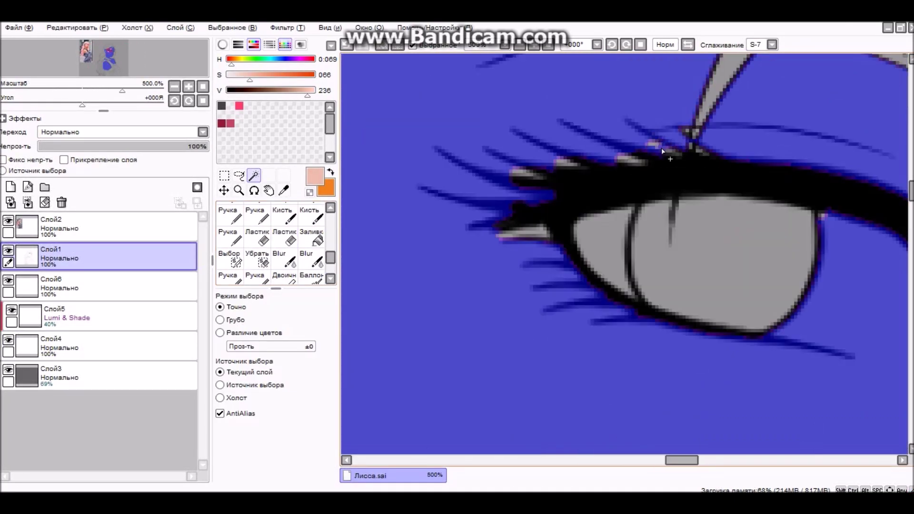
scroll(521, 176, "down", 2)
Add the missed gaps around the eyebrow and eyelashes to the selection with the size 4 selection pen.
key("e")
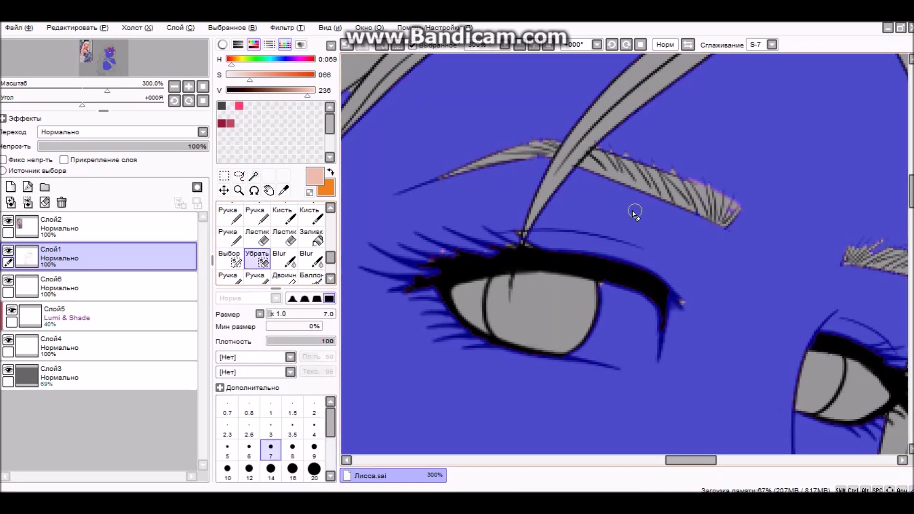
left_click(229, 258)
left_click(314, 469)
scroll(271, 243, "down", 1)
left_click(228, 468)
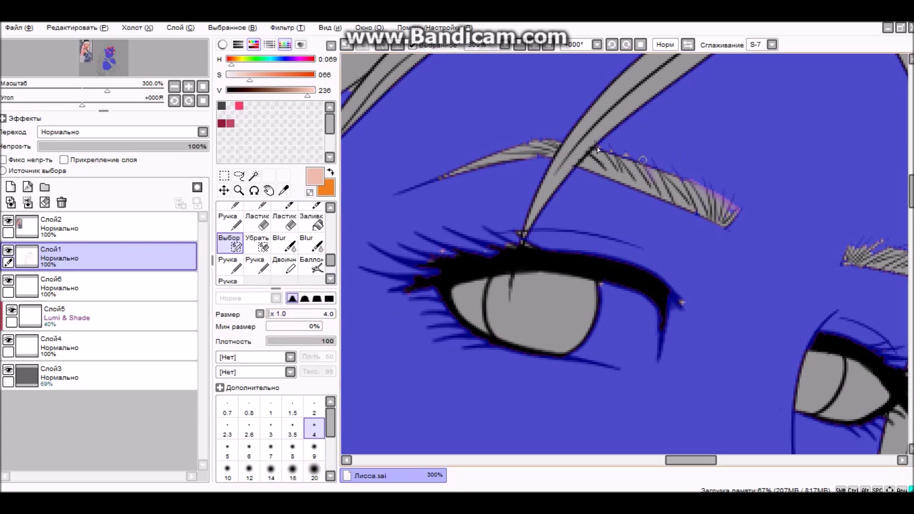
scroll(560, 198, "up", 1)
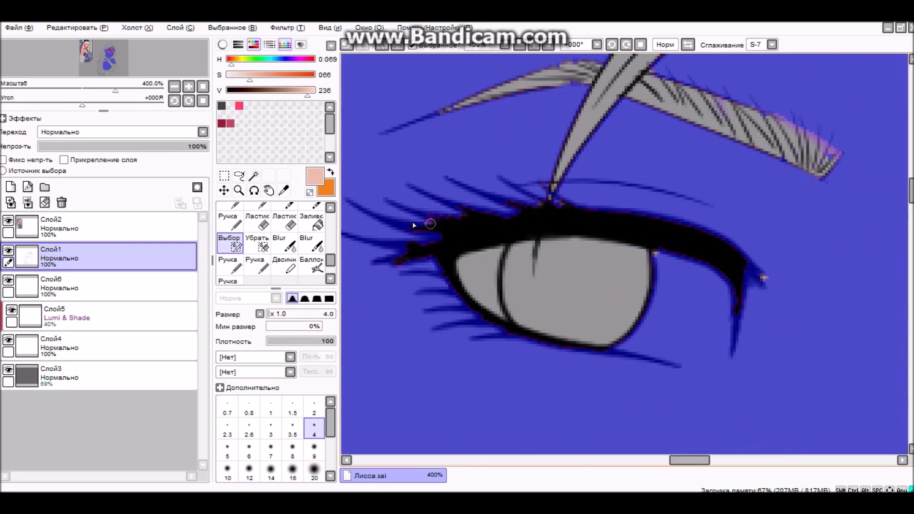
Remove the white of the eye from the skin selection with the deselection pen at size 12.
left_click(257, 243)
mouse_move(657, 255)
left_mouse_down()
mouse_move(724, 367)
mouse_move(729, 330)
mouse_move(666, 286)
left_mouse_up()
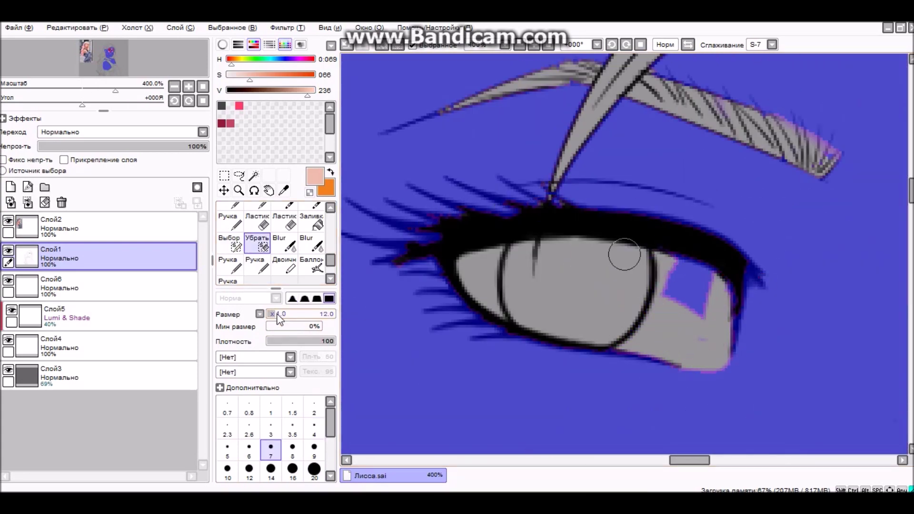
left_click_drag(705, 309, 649, 276)
Fill the narrow selection gap along the shoulder line and erase stray pixels at the jacket fold corner.
key("s")
scroll(534, 194, "up", 1)
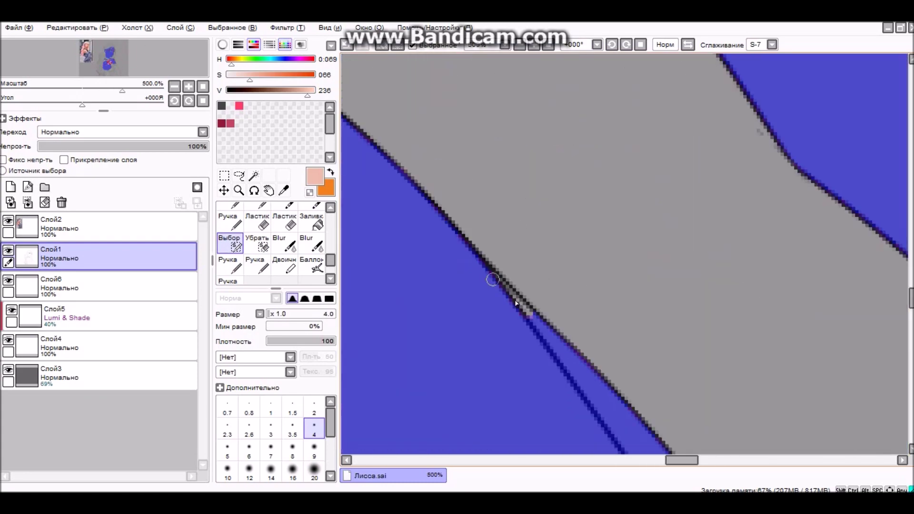
scroll(490, 278, "down", 3)
scroll(648, 195, "up", 4)
key("e")
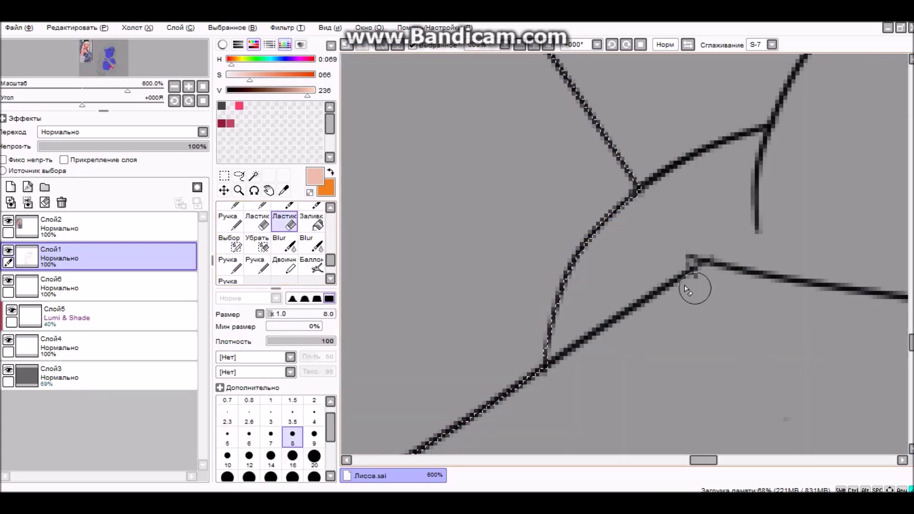
scroll(695, 292, "down", 4)
Touch up the skin selection around the neck, collar and ear with the selection pen.
key("s")
scroll(569, 295, "up", 2)
scroll(616, 180, "up", 1)
scroll(712, 297, "down", 1)
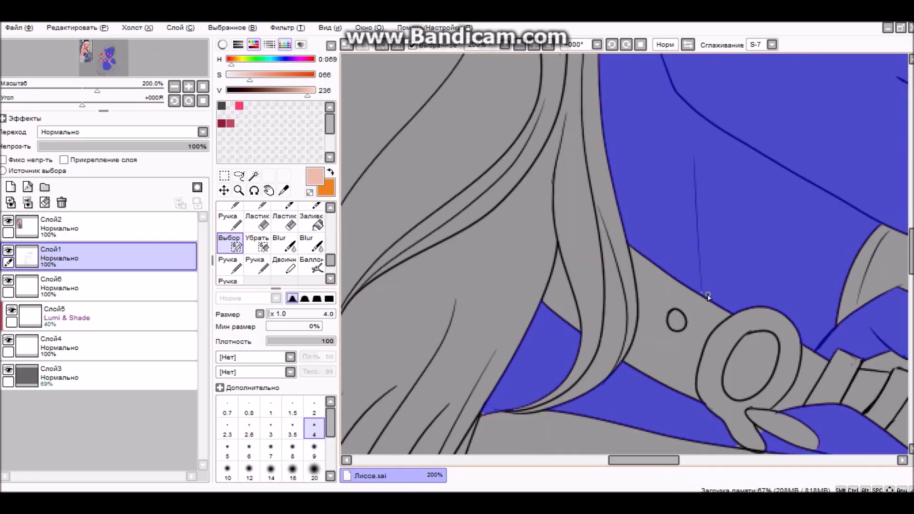
scroll(712, 297, "up", 3)
scroll(522, 157, "down", 3)
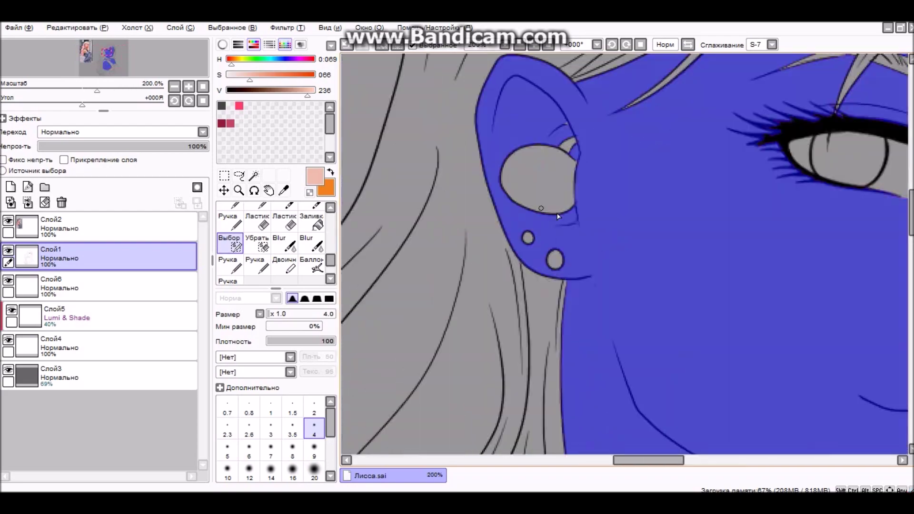
Fill the selected skin areas with the light peach colour on layer Слой4.
scroll(522, 157, "down", 2)
left_click(57, 346)
left_click(311, 222)
Sample the brownish eyelid colour from the reference photo and airbrush eyeshadow above the eye.
scroll(619, 247, "up", 3)
scroll(619, 214, "down", 1)
scroll(490, 151, "up", 2)
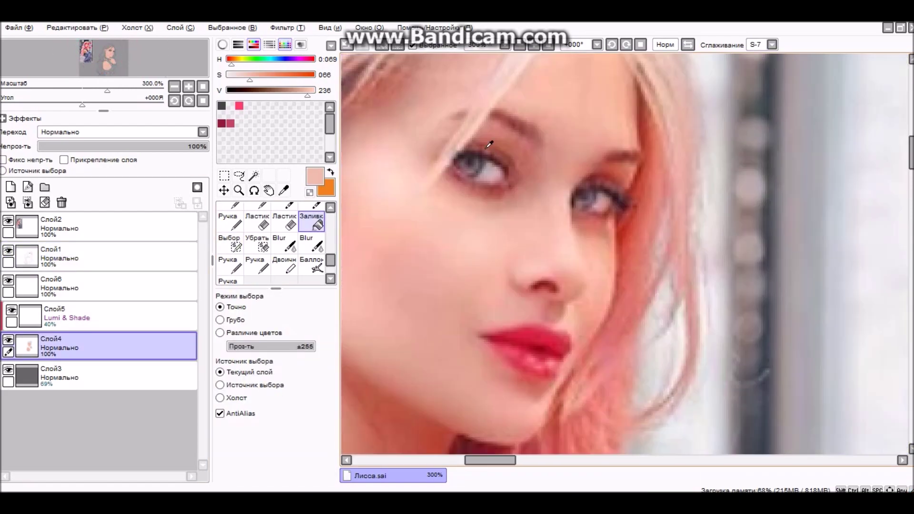
left_click(491, 152, "alt")
scroll(490, 152, "down", 2)
key("b")
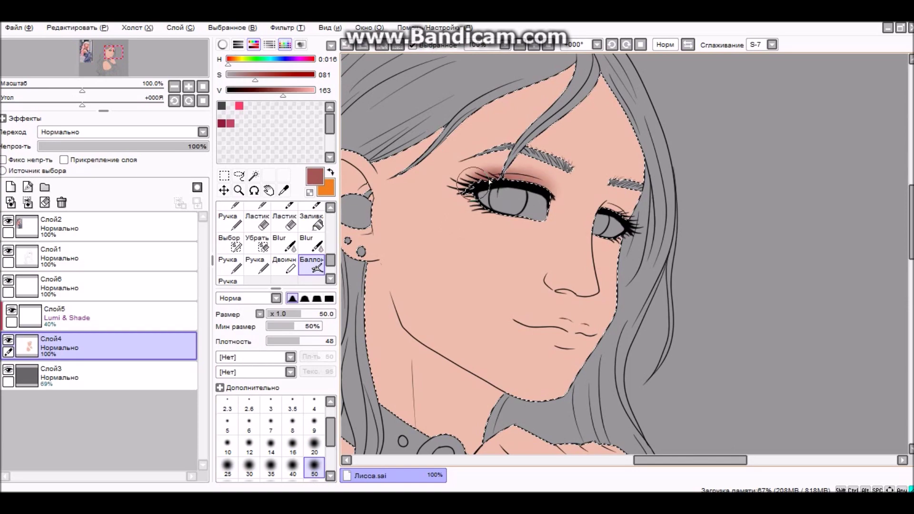
Deepen the eyeshadow with a colour sampled from the photo and paint the lips red with the size 14 brush.
key("bracketleft")
scroll(445, 188, "up", 2)
left_click(458, 192, "alt")
scroll(492, 183, "down", 2)
scroll(491, 182, "up", 3)
mouse_move(500, 186)
left_mouse_down()
mouse_move(413, 148)
mouse_move(451, 160)
mouse_move(516, 206)
mouse_move(540, 181)
mouse_move(549, 188)
mouse_move(521, 144)
mouse_move(451, 151)
left_mouse_up()
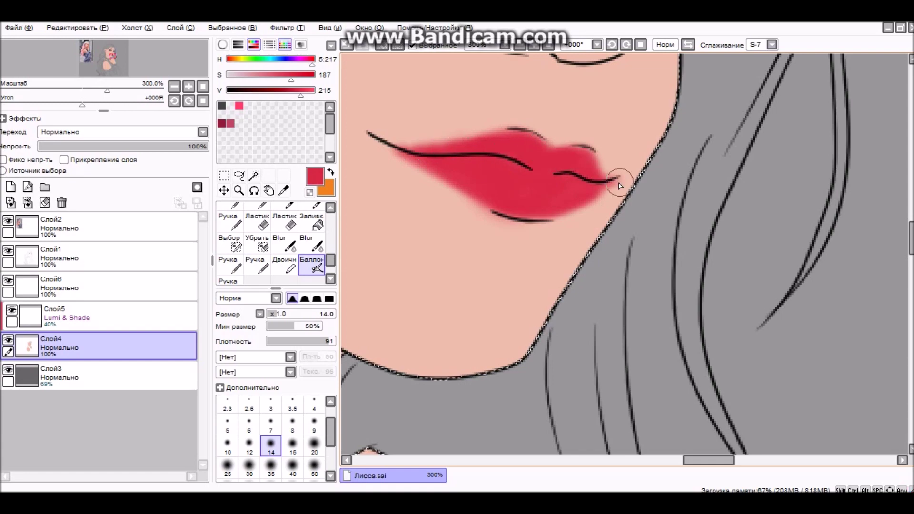
Finish the red lip colour at the mouth's edges.
scroll(619, 185, "down", 3)
scroll(619, 186, "up", 4)
mouse_move(693, 179)
left_mouse_down()
mouse_move(504, 113)
mouse_move(541, 141)
mouse_move(489, 116)
mouse_move(500, 101)
mouse_move(700, 147)
left_mouse_up()
scroll(651, 172, "down", 3)
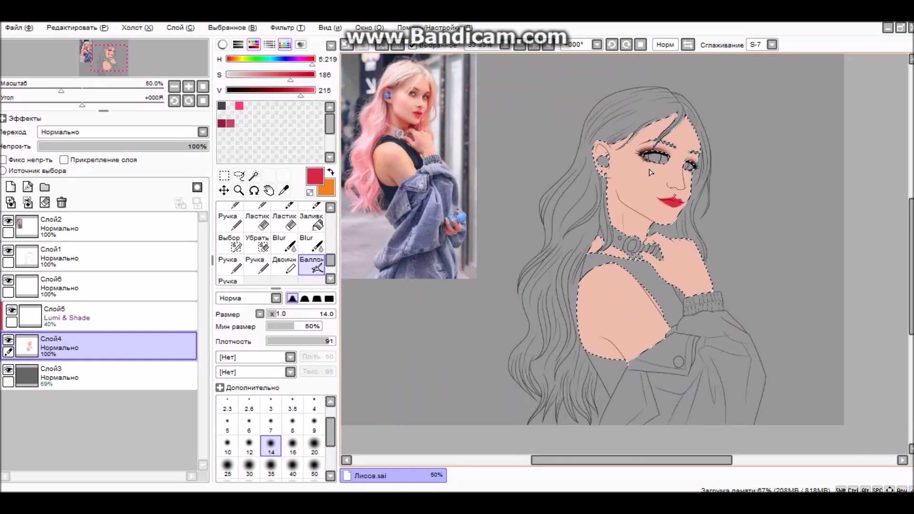
Sample the lip red, switch to a darker shade and shade the lips with a larger brush.
scroll(651, 172, "up", 3)
key("bracketright")
key("bracketright")
left_click(592, 265, "alt")
mouse_move(631, 271)
left_mouse_down()
mouse_move(602, 264)
mouse_move(643, 266)
left_mouse_up()
Soften the lip shading with the size 25 Blur brush and clear the selection.
left_click(312, 243)
scroll(630, 154, "down", 2)
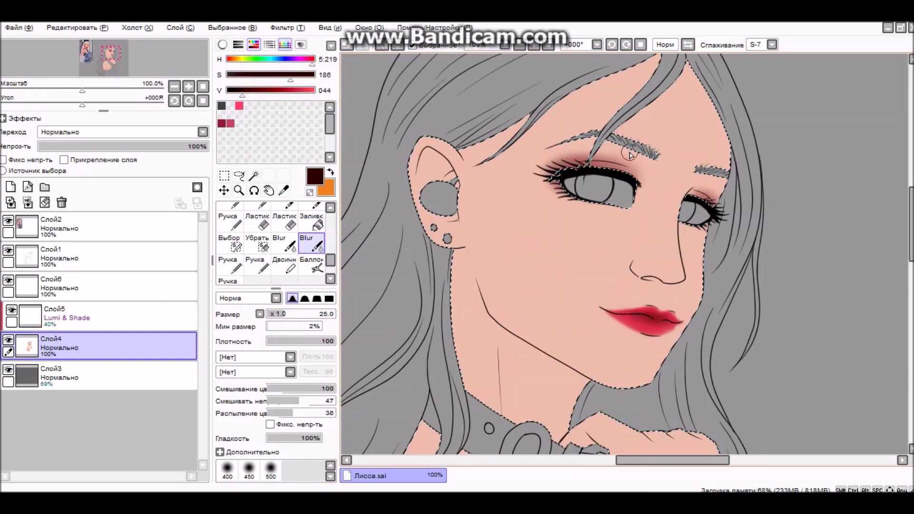
scroll(630, 155, "down", 2)
key("ctrl+d")
Set the Lumi & Shade layer Слой5 to 52% opacity and paint a dark reddish shadow below the jaw at size 50.
left_click(95, 314)
left_click(221, 105)
key("b")
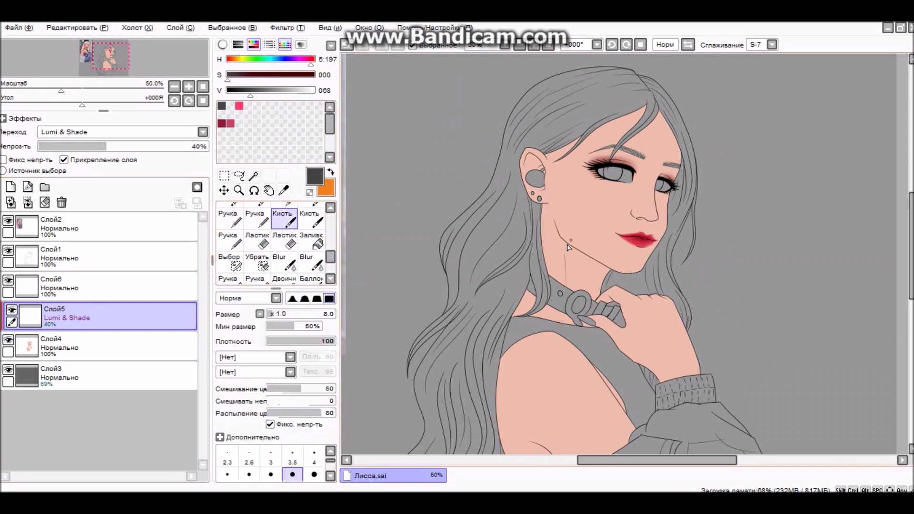
left_click(311, 219)
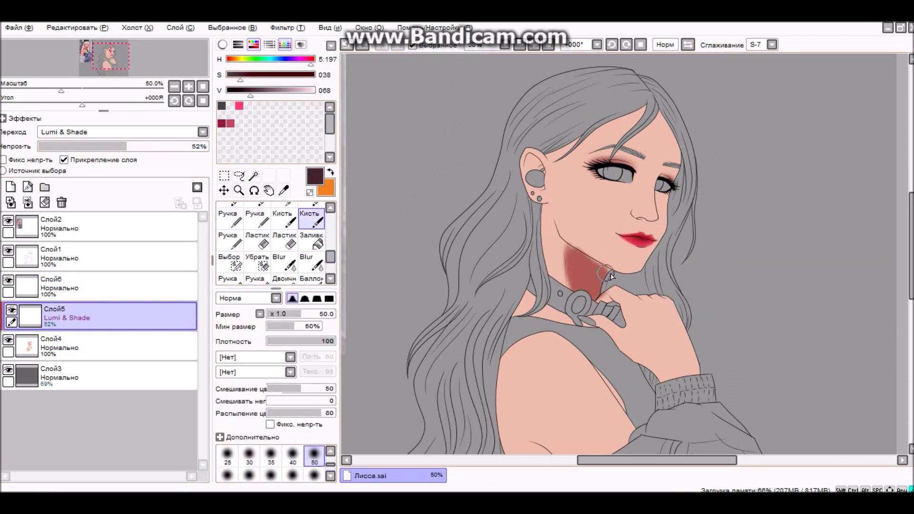
key("b")
left_click_drag(600, 266, 552, 269)
Blend the shadow below the jaw and paint reddish shading along the hairline at the temple.
key("b")
key("b")
key("b")
scroll(698, 166, "down", 3)
scroll(698, 166, "up", 2)
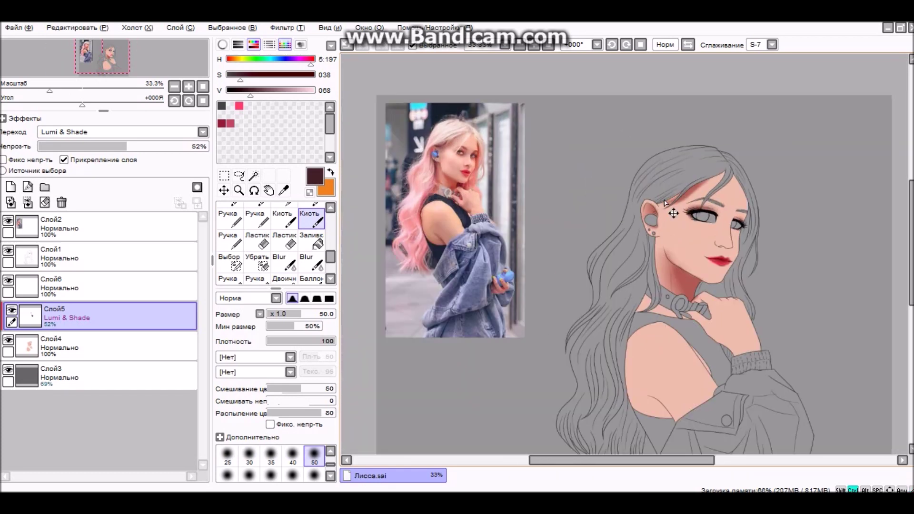
Shade the far side of the forehead, the far eye and the nose, and soften the shading with the Blur brush.
key("e")
key("b")
key("b")
key("b")
key("b")
key("b")
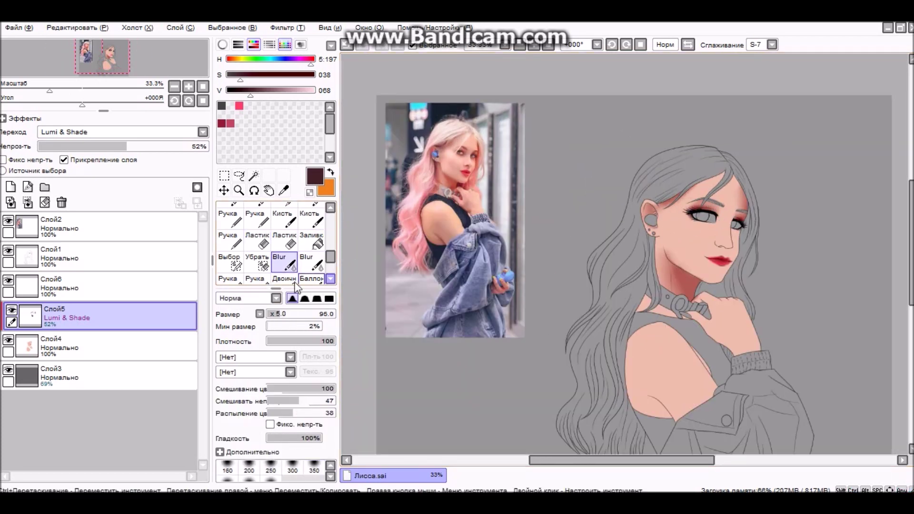
scroll(703, 263, "up", 3)
scroll(701, 261, "down", 2)
left_click(284, 262)
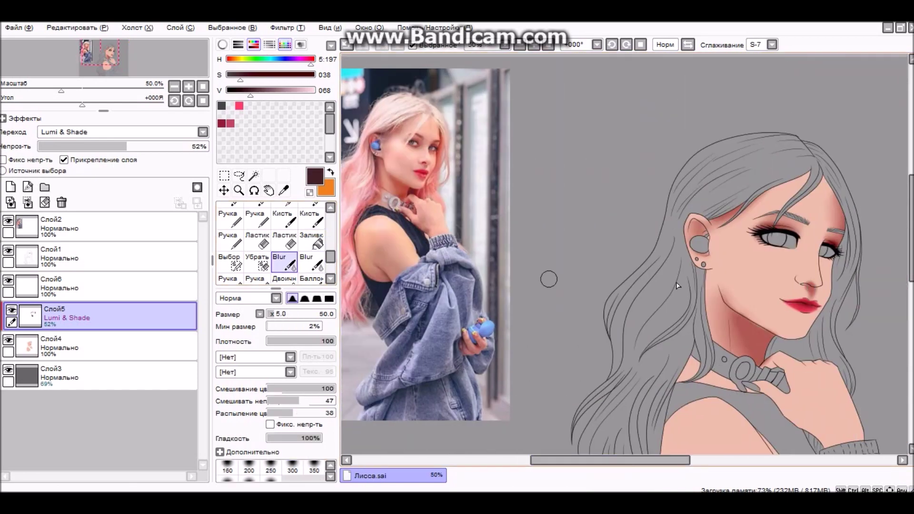
Add reddish shading below the far eye with the brush at size 40.
key("b")
key("b")
key("b")
key("b")
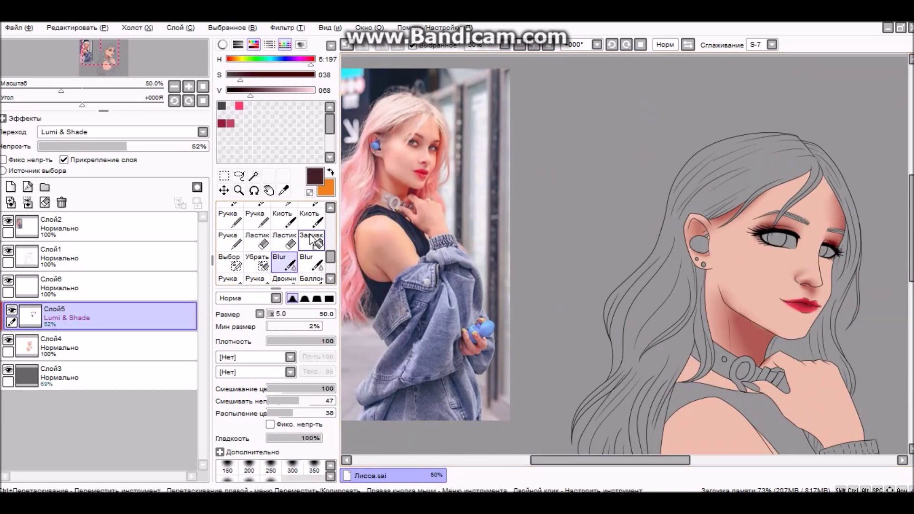
key("b")
key("b")
key("b")
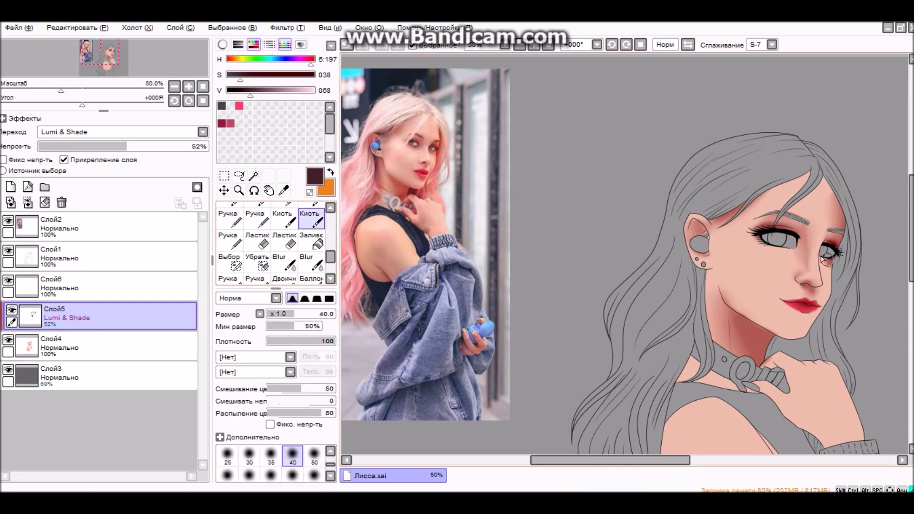
Shade the neck below the ear and at its base, and blend the strokes with the Blur brush.
scroll(544, 199, "down", 1)
key("b")
key("b")
key("b")
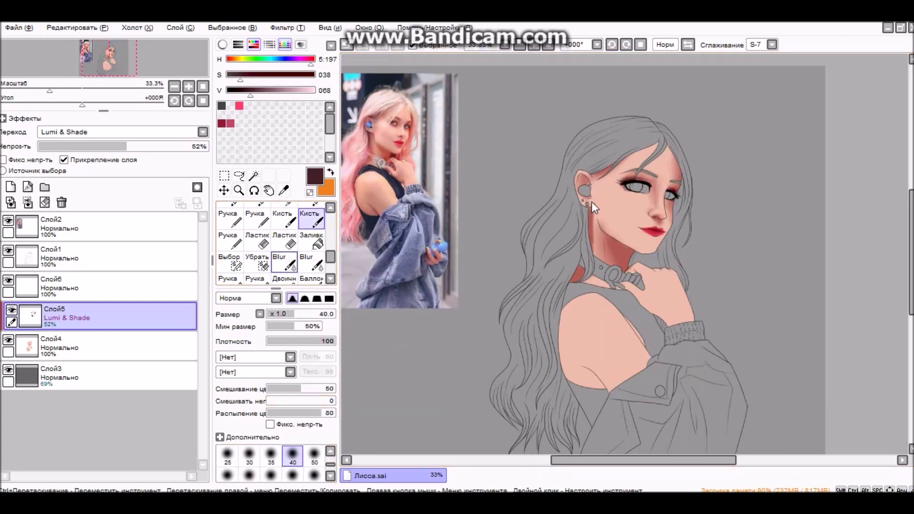
key("b")
key("b")
key("b")
key("b")
key("b")
key("b")
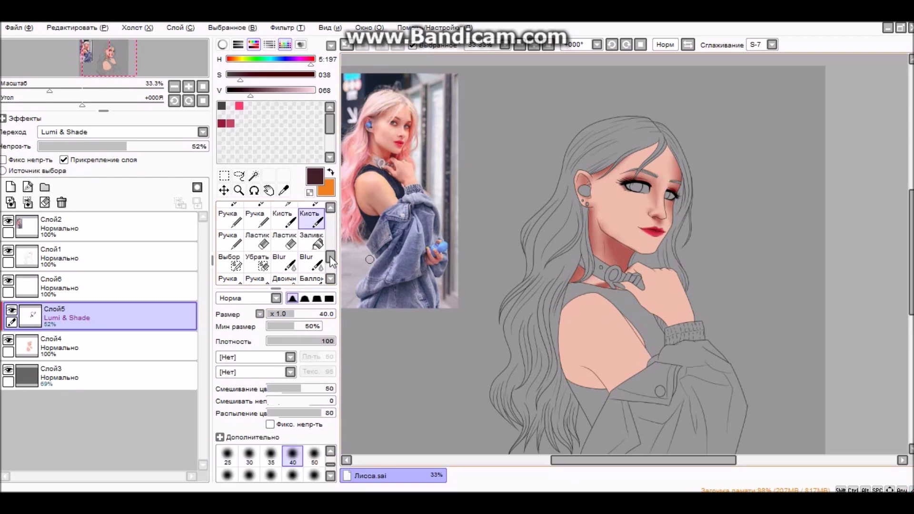
Shade the edges of the hand and wrist with the size 40 brush.
key("b")
key("Escape")
key("b")
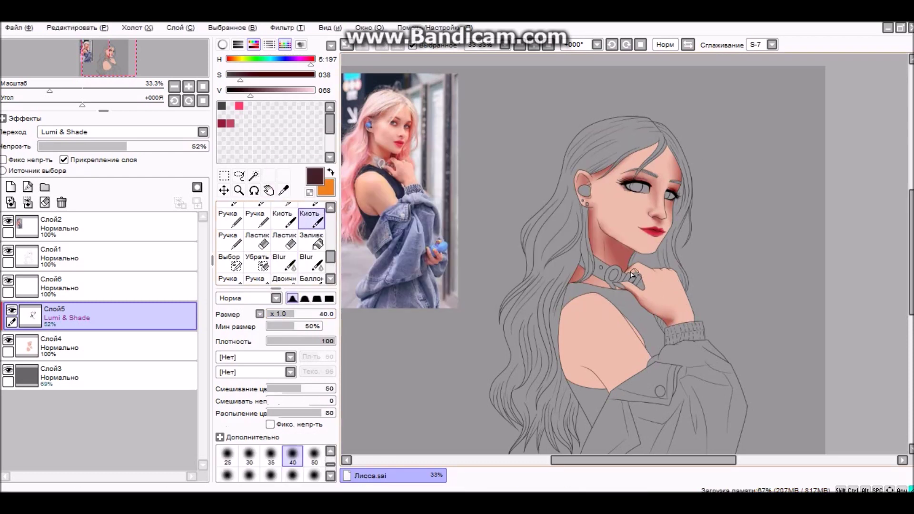
key("b")
key("v")
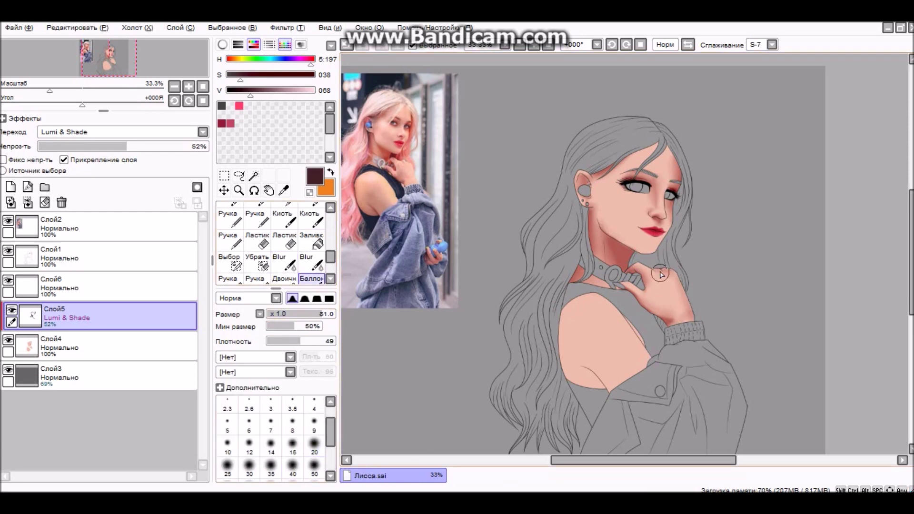
Paint a soft shadow on the cheek below the ear and blend it with the Blur brush at size 125.
key("bracketright")
key("bracketright")
key("b")
key("b")
key("b")
key("b")
key("b")
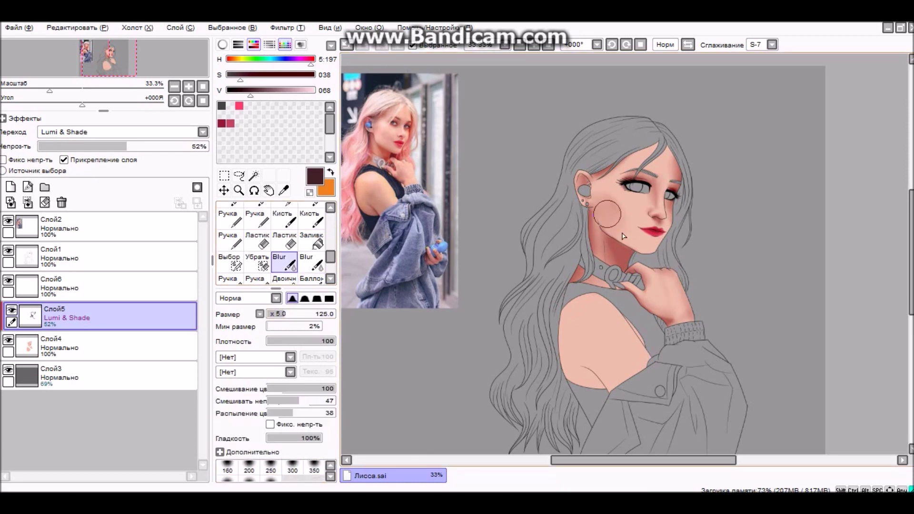
scroll(641, 243, "up", 3)
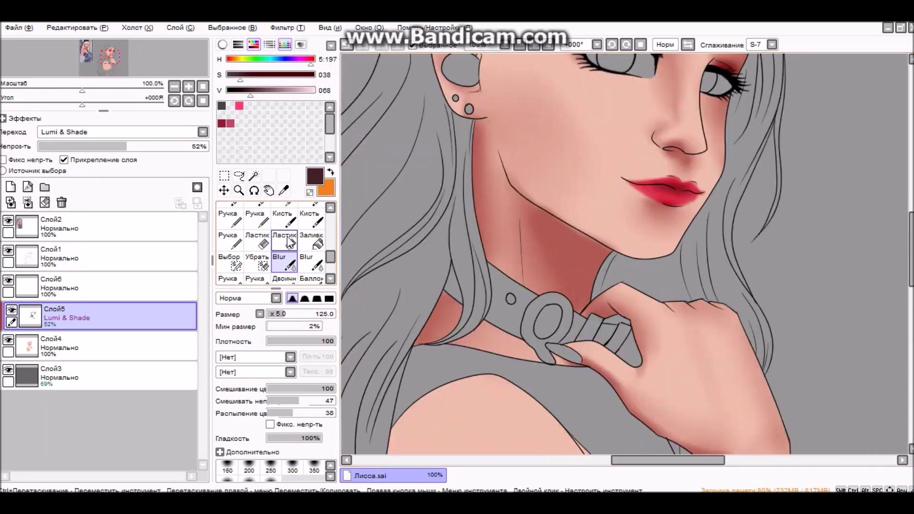
left_click(284, 279)
left_click(295, 264)
scroll(735, 229, "down", 3)
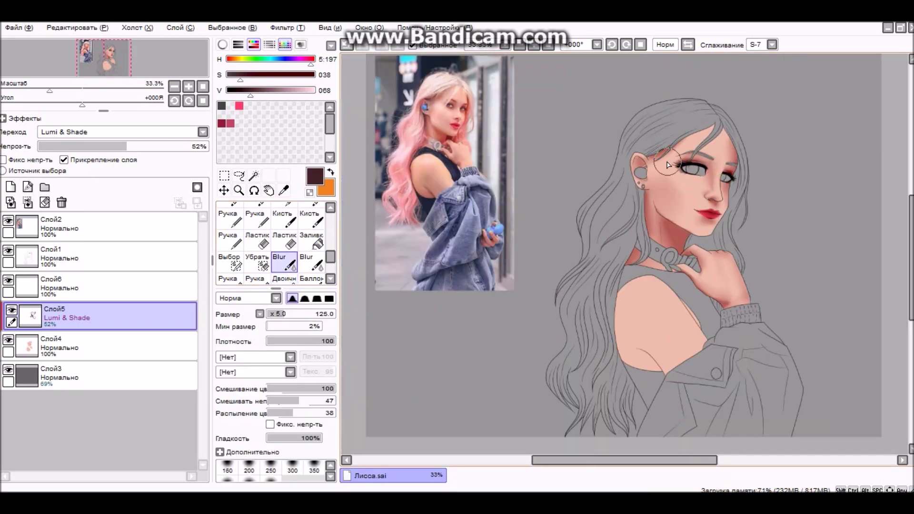
Paint a shadow at the armpit and back of the arm at size 40 and soften it with the size 125 Blur brush.
key("b")
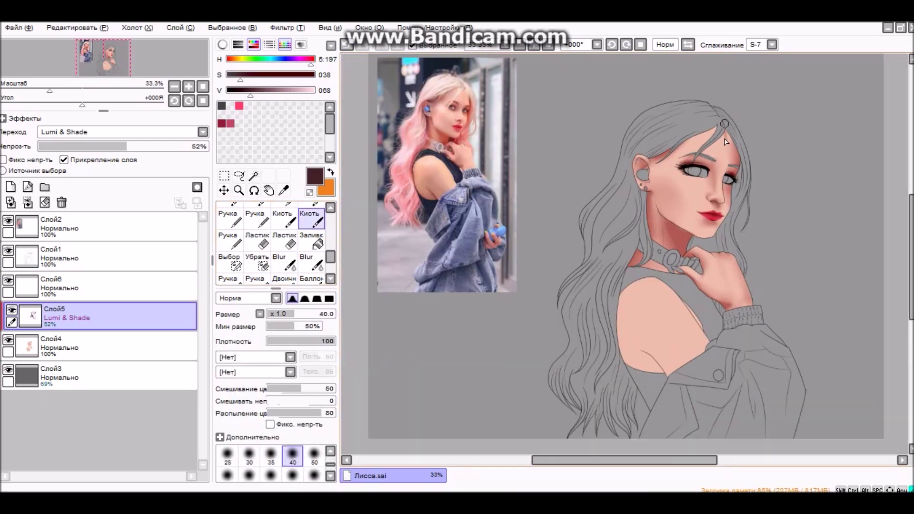
left_click_drag(643, 353, 660, 369)
key("v")
key("b")
key("v")
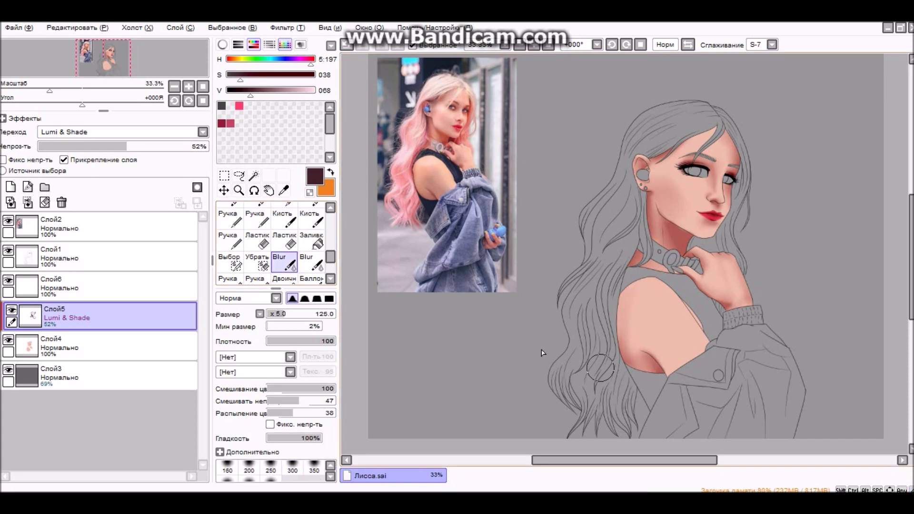
Deepen the shading across the upper arm and along its front edge, blending it with the Blur brush.
key("b")
left_click_drag(634, 343, 638, 333)
key("v")
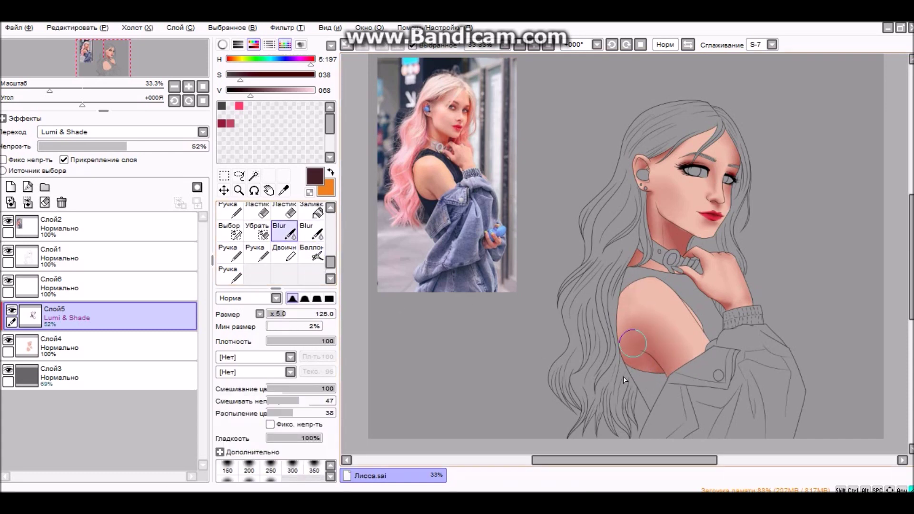
key("b")
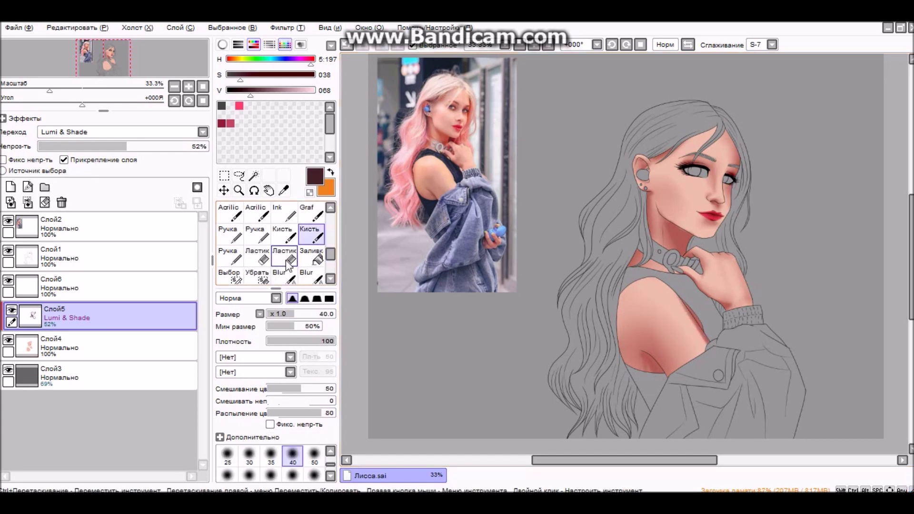
key("v")
Darken the centre of the lips with the size 10 brush and soften the strokes with the Blur brush at size 55.
scroll(330, 257, "down", 1)
mouse_move(733, 176)
left_mouse_down()
mouse_move(695, 174)
mouse_move(686, 219)
left_mouse_up()
scroll(731, 186, "up", 3)
key("b")
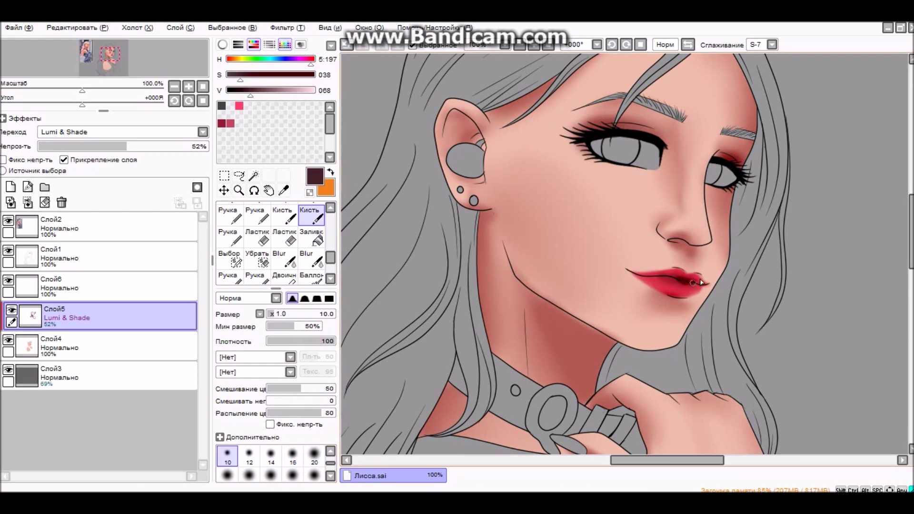
mouse_move(661, 280)
left_mouse_down()
mouse_move(624, 254)
mouse_move(654, 277)
mouse_move(692, 279)
left_mouse_up()
key("v")
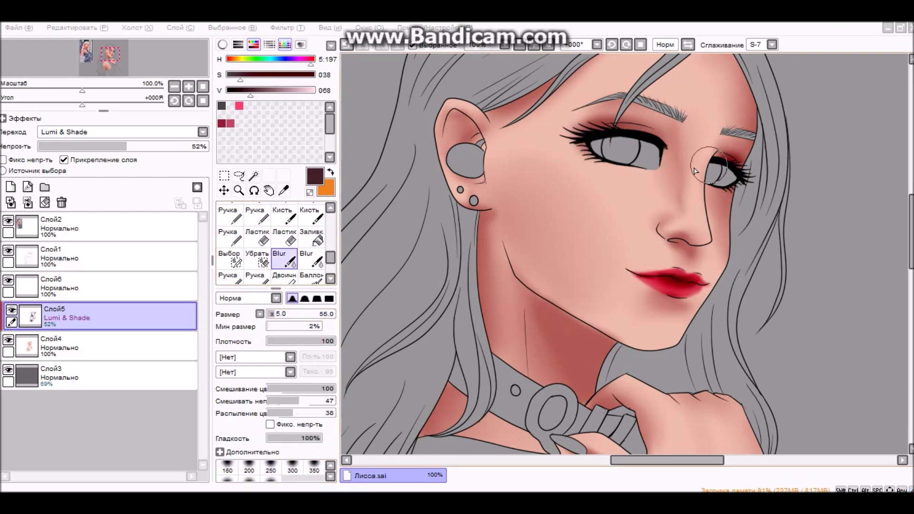
Merge the shading into Слой4, add a clipped Lumi & Shade layer at 52% opacity and deepen the skin shadows with the size 120 airbrush.
scroll(646, 200, "down", 5)
scroll(647, 200, "up", 2)
key("b")
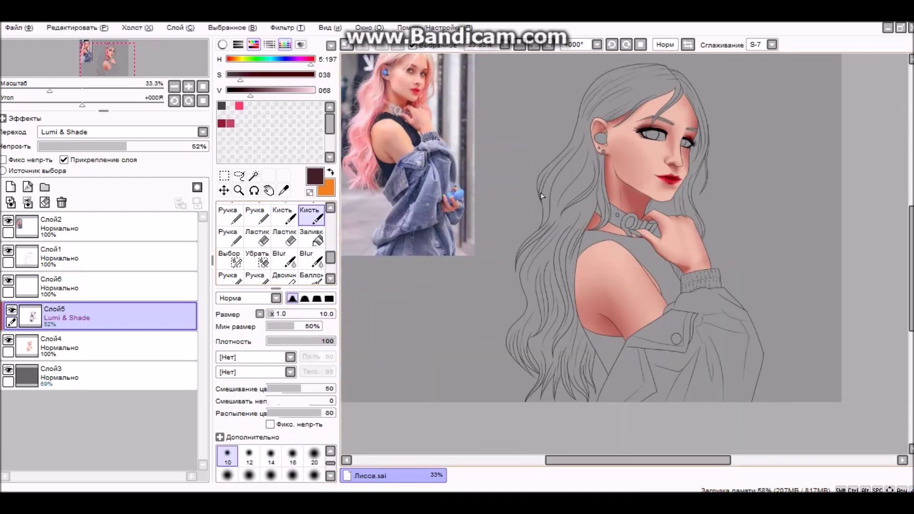
key("v")
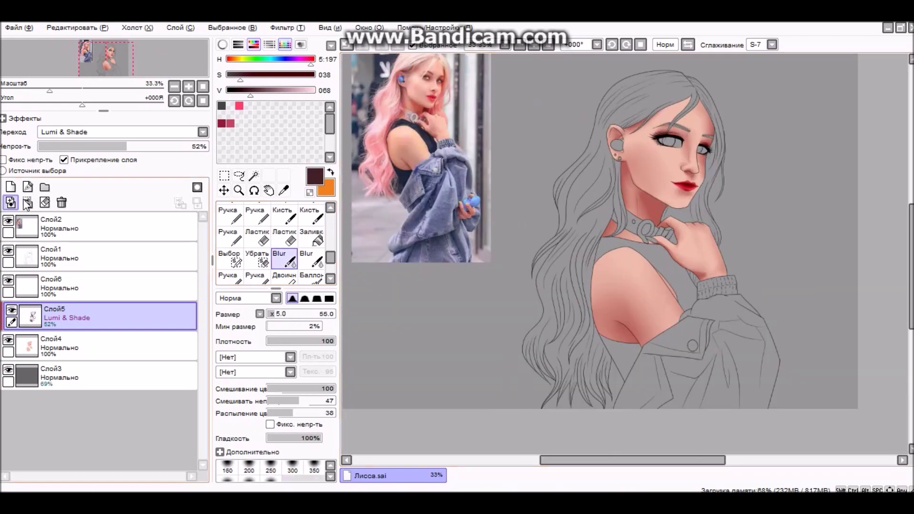
left_click(316, 282)
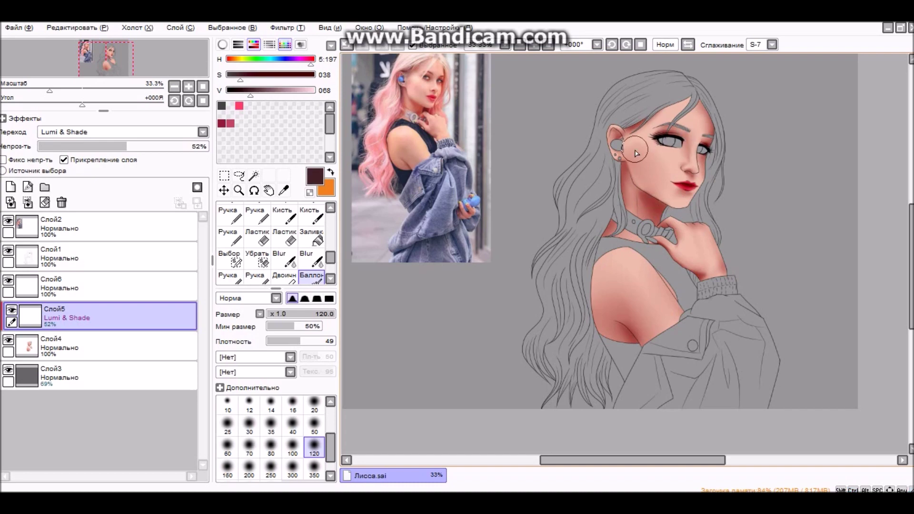
key("v")
key("a")
Deepen the shadows under the nose, the lower lip and the jaw with a smaller airbrush, reducing it to size 50.
scroll(733, 180, "up", 6)
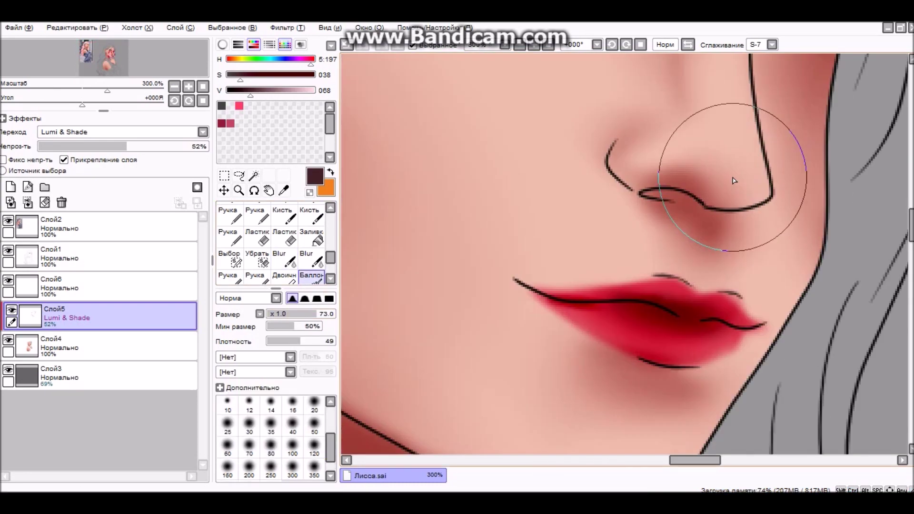
key("bracketleft")
key("bracketleft")
key("bracketleft")
scroll(704, 210, "down", 4)
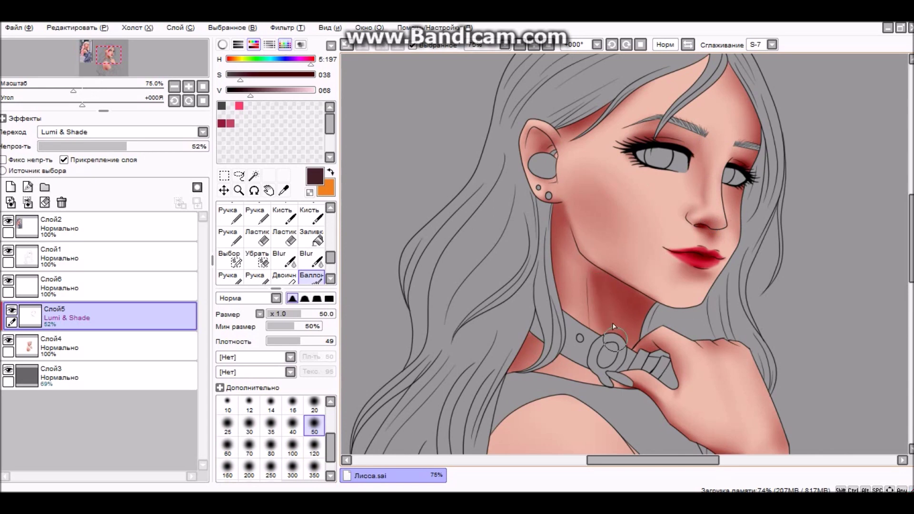
key("v")
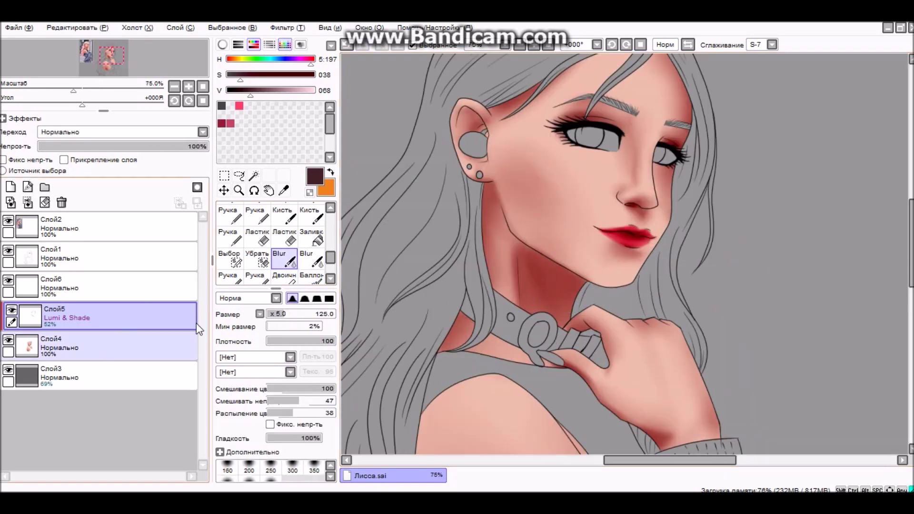
Lock the transparency of Слой4 and refine the shadows around the choker with a smaller airbrush and the size 25 Blur brush.
key("a")
key("v")
key("a")
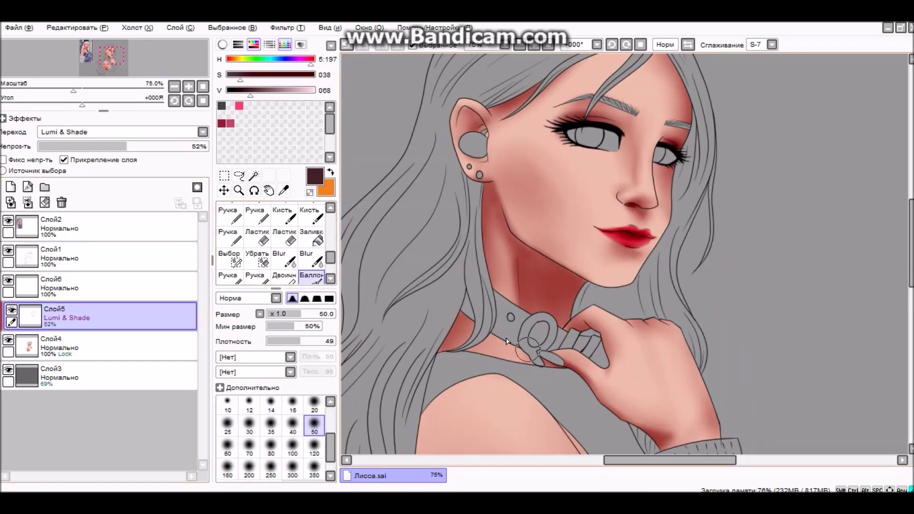
key("bracketleft")
key("bracketleft")
key("bracketleft")
key("bracketleft")
key("bracketleft")
key("bracketleft")
key("v")
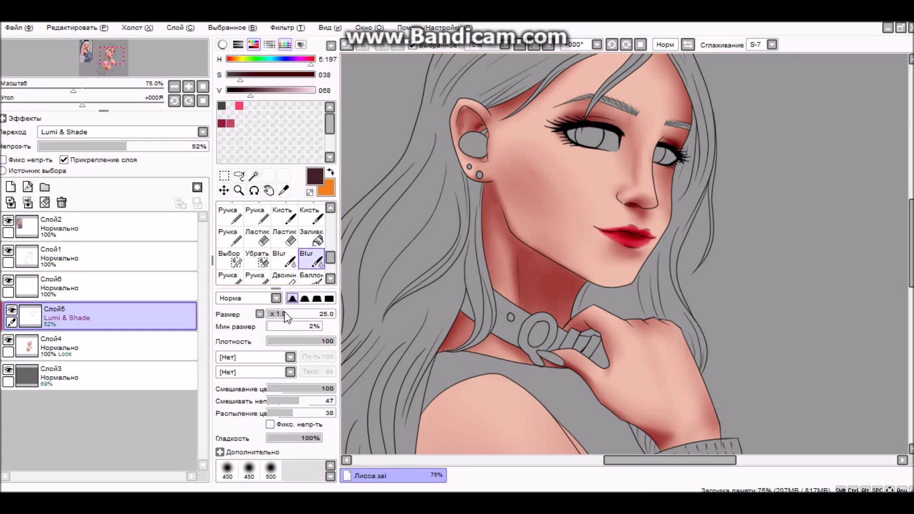
Deepen the shading at the wrist and armpit with the airbrush, reducing it from size 60 to 40.
key("a")
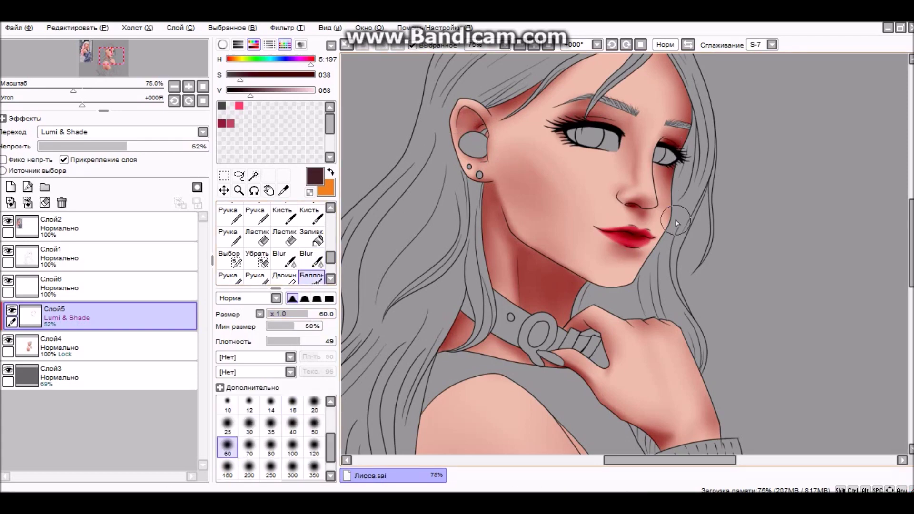
scroll(678, 223, "down", 2)
scroll(511, 162, "up", 3)
left_click(293, 424)
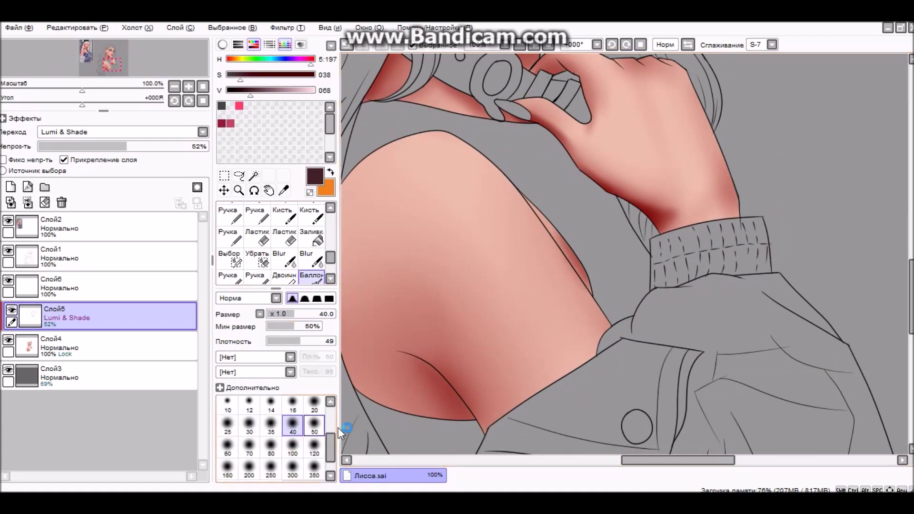
scroll(510, 162, "down", 4)
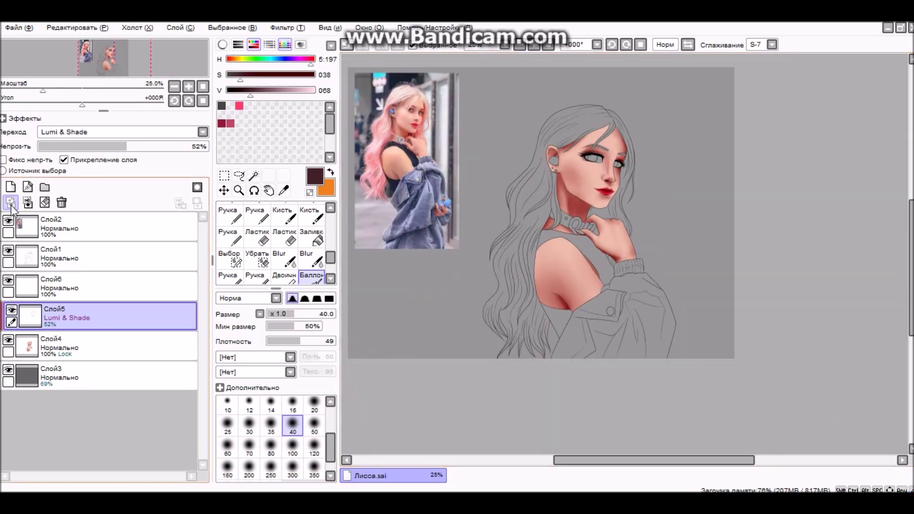
Merge the shading, add a clipped Lumi & Shade layer at 41% opacity and paint near-white highlights on the shoulder and face at size 120.
scroll(548, 102, "up", 1)
left_click(314, 448)
mouse_move(571, 262)
left_mouse_down()
mouse_move(620, 315)
mouse_move(574, 285)
left_mouse_up()
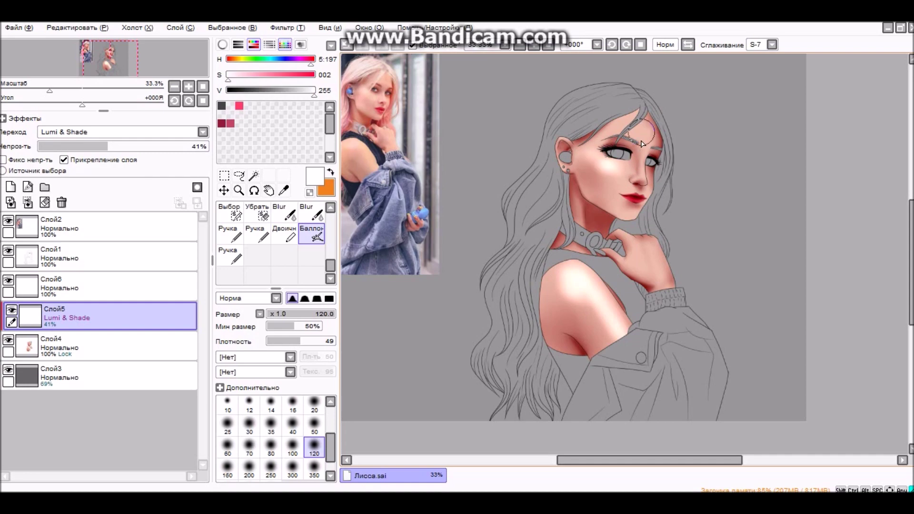
Add highlights to the face and hand with the size 40 airbrush and soften the highlights with the size 125 Blur brush.
scroll(642, 137, "up", 1)
left_click(292, 425)
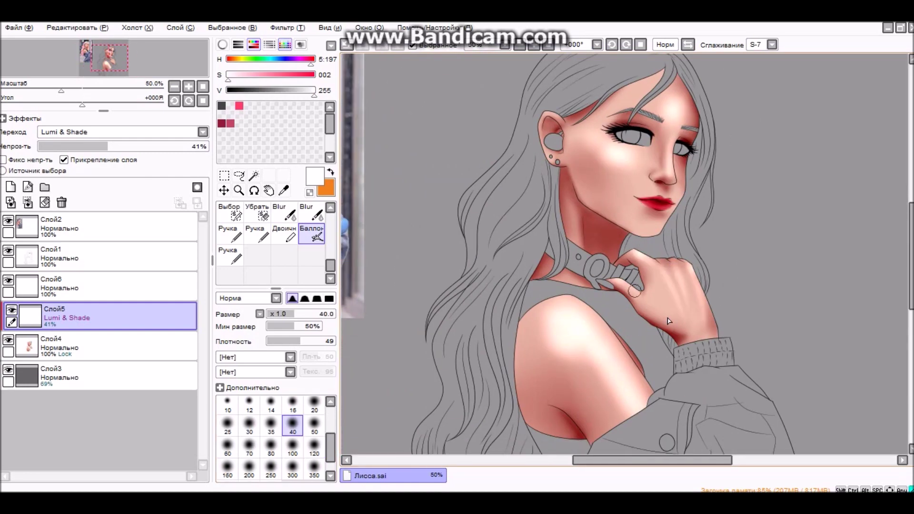
scroll(286, 238, "up", 1)
left_click(286, 240)
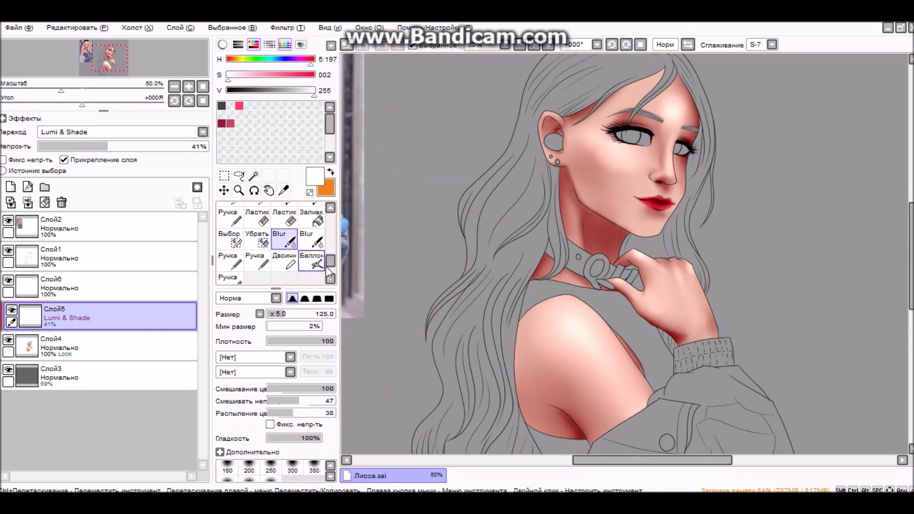
Paint highlights on the forehead and the fingers with the airbrush at size 50.
left_click(313, 261)
left_click(314, 426)
scroll(550, 123, "up", 2)
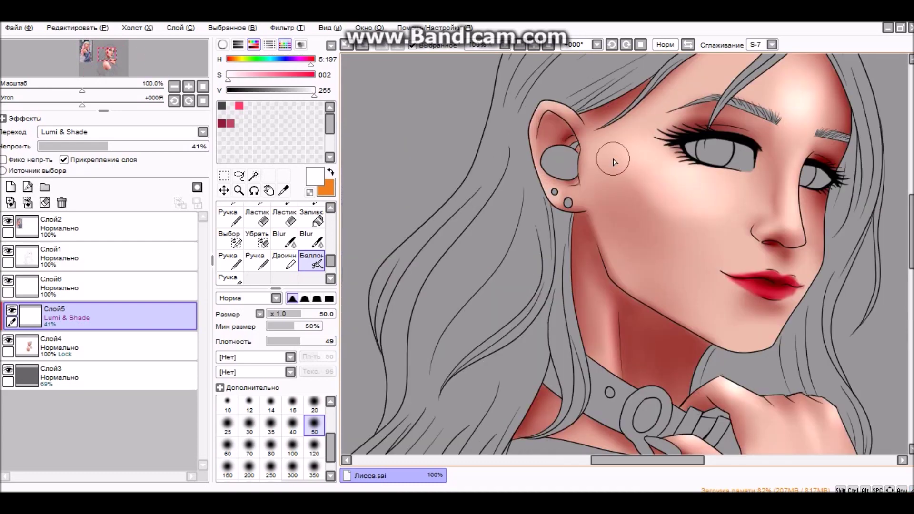
Switch to a dark brown and shade the cheek beside the ear with the airbrush at size 200.
scroll(614, 162, "down", 3)
left_click(249, 469)
scroll(595, 179, "down", 1)
scroll(595, 178, "up", 4)
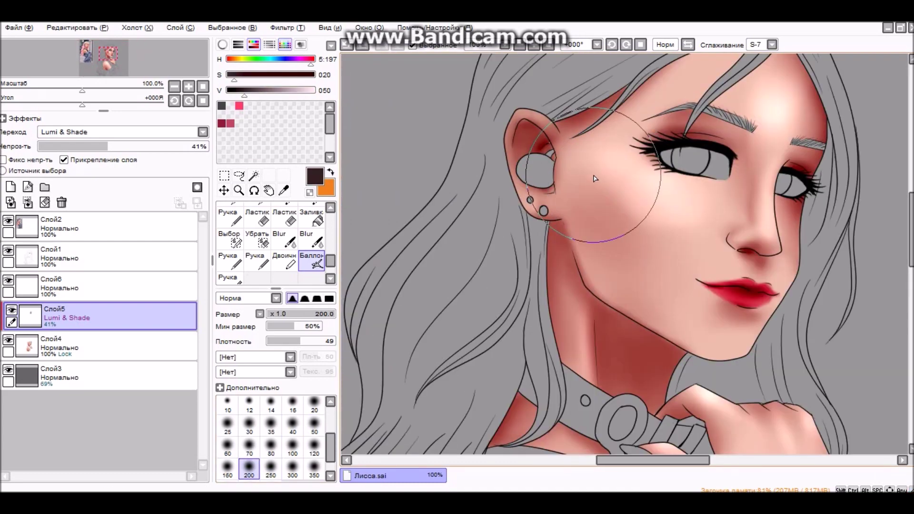
Raise the colour's brightness to 255, brighten the shoulder highlight and blend with the size 125 Blur brush.
scroll(595, 178, "down", 3)
left_click(314, 91)
left_click(284, 240)
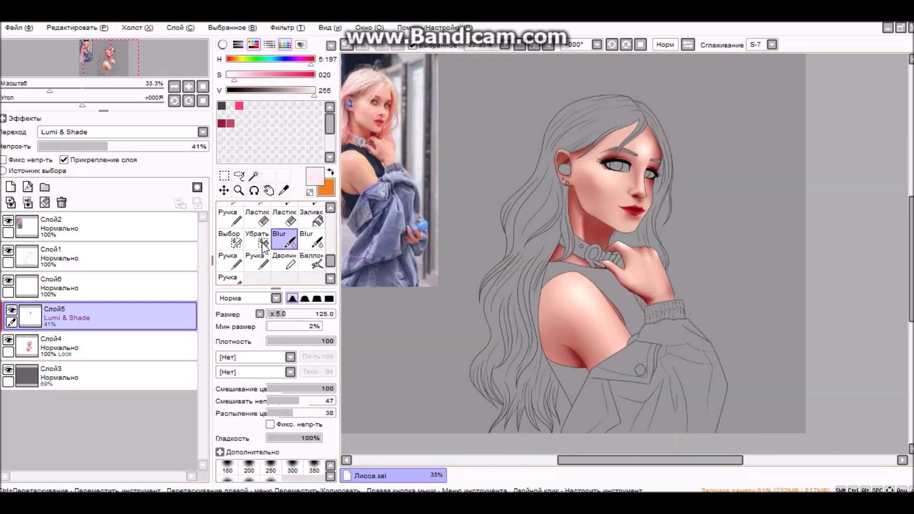
Choose the saved bright pink swatch and brush blush onto the shoulder with the airbrush at size 250.
left_click(239, 106)
key("ctrl+z")
key("ctrl+z")
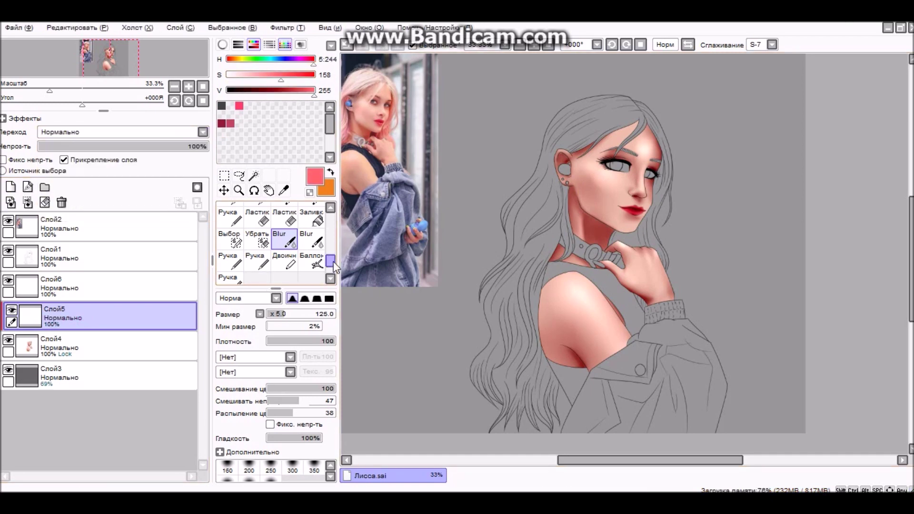
scroll(333, 262, "up", 2)
left_click(257, 226)
left_click(571, 285)
key("ctrl+z")
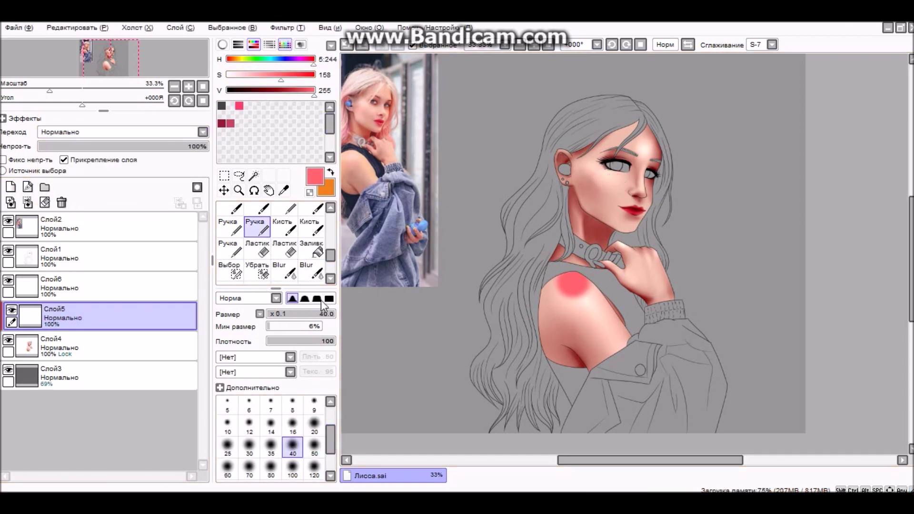
scroll(320, 300, "down", 2)
left_click(312, 245)
key("ctrl+z")
left_click_drag(562, 281, 580, 295)
key("ctrl+z")
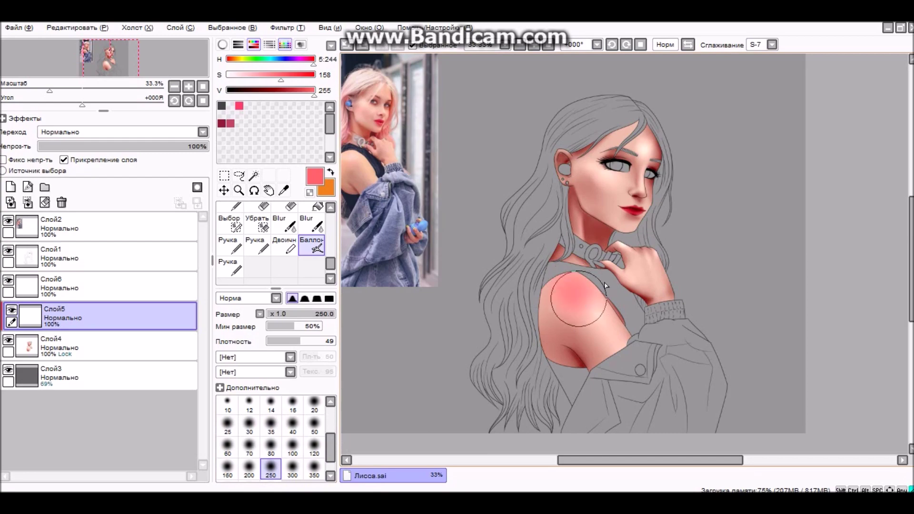
Set the blush layer's opacity to 70% and paint blush on the cheeks at airbrush size 100 and the nose at size 40.
left_click(292, 447)
left_click_drag(200, 151, 157, 148)
scroll(596, 190, "up", 2)
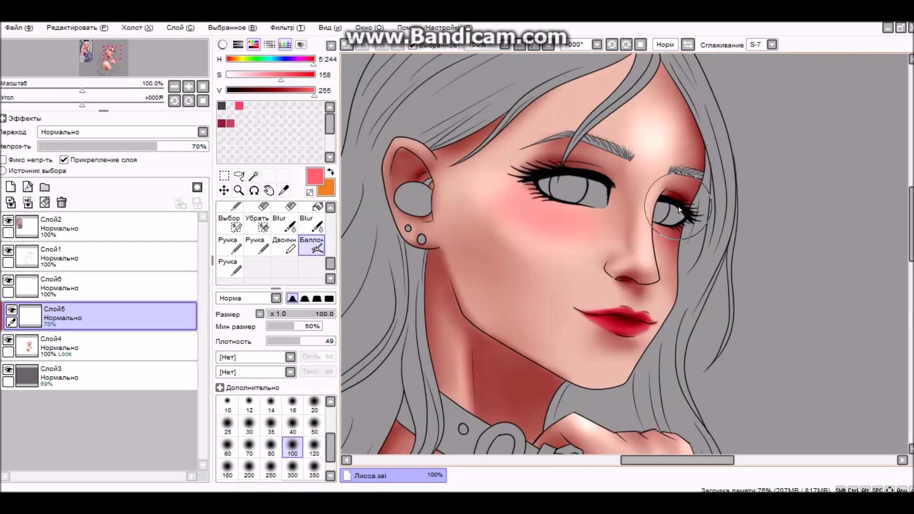
left_click(293, 423)
scroll(554, 136, "down", 1)
scroll(554, 136, "up", 2)
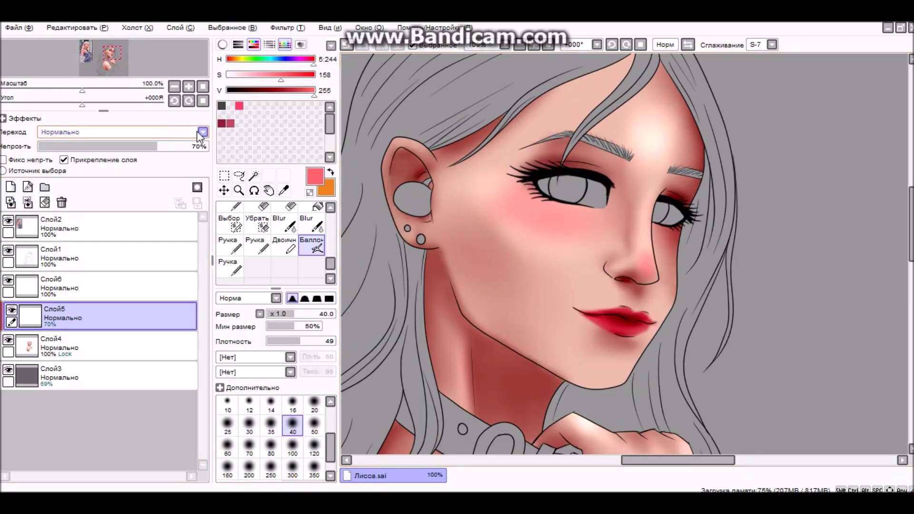
Set the layer's blending mode to Lumi & Shade and dot white highlights under the eyes and on the nose with the size 4 pen.
left_click(228, 75)
key("n")
left_click(203, 132)
left_click(95, 176)
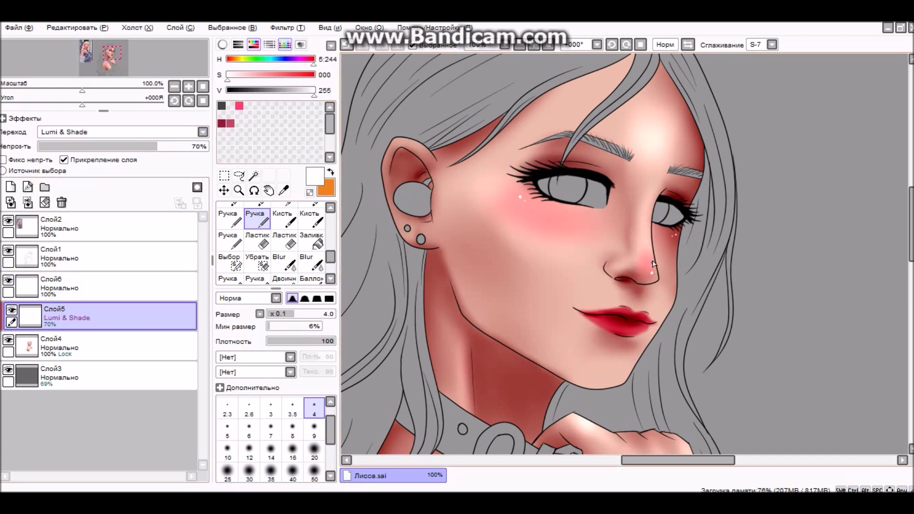
Dot white highlights on the lips with the size 4 pen and soften them with the size 40 Blur brush.
scroll(628, 278, "up", 4)
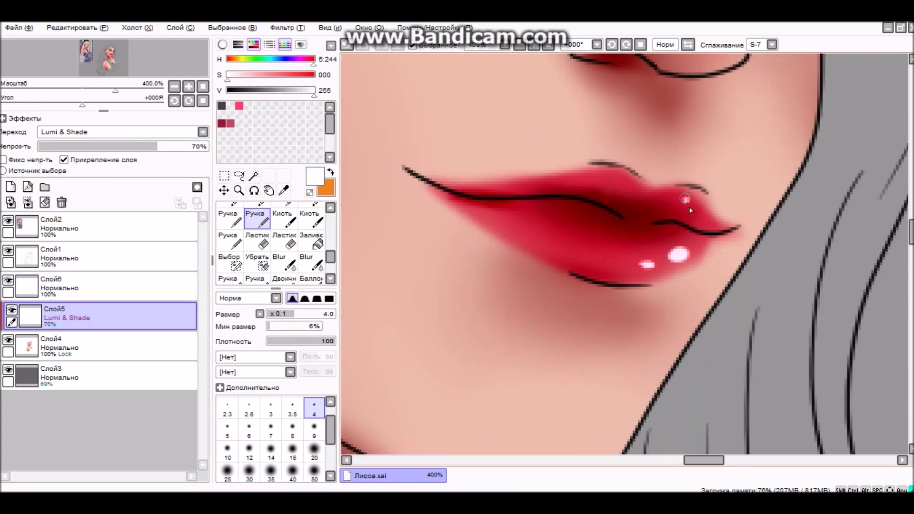
scroll(591, 178, "down", 5)
key("b")
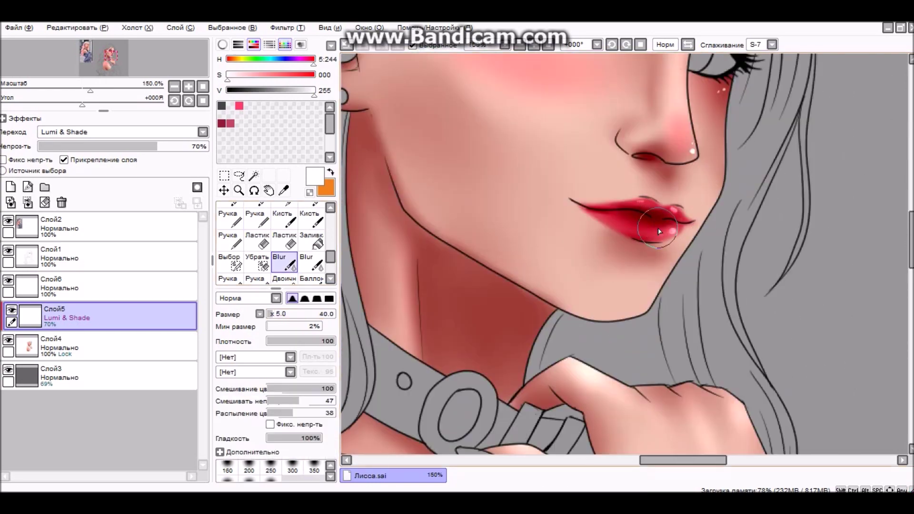
Paint two small white highlights on top of the shoulder and soften them and the face dots with the size 25 Blur brush.
scroll(571, 302, "down", 5)
key("n")
scroll(571, 238, "up", 1)
scroll(524, 143, "down", 3)
left_click_drag(521, 135, 536, 130)
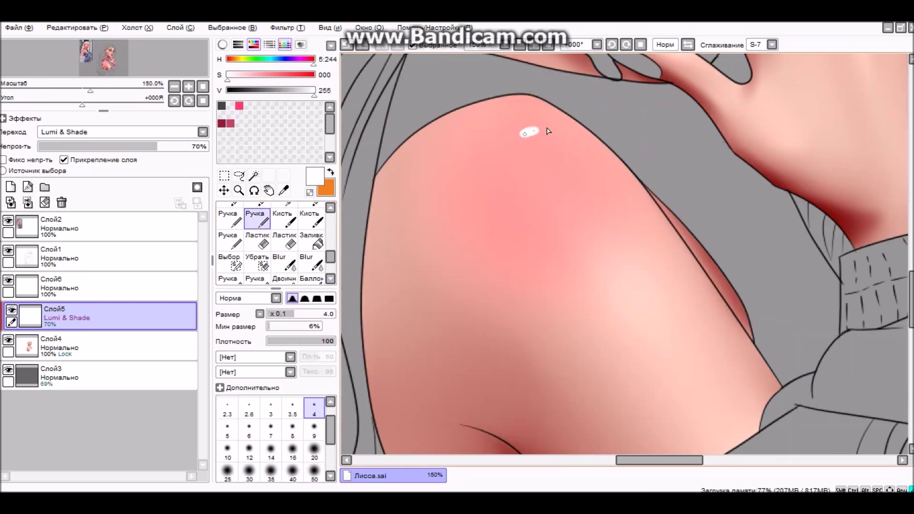
left_click(554, 142)
key("b")
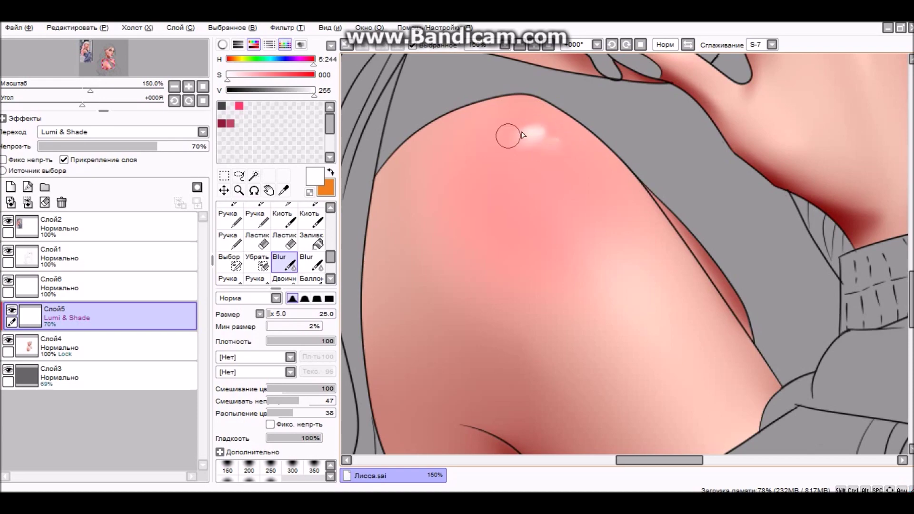
scroll(507, 136, "up", 3)
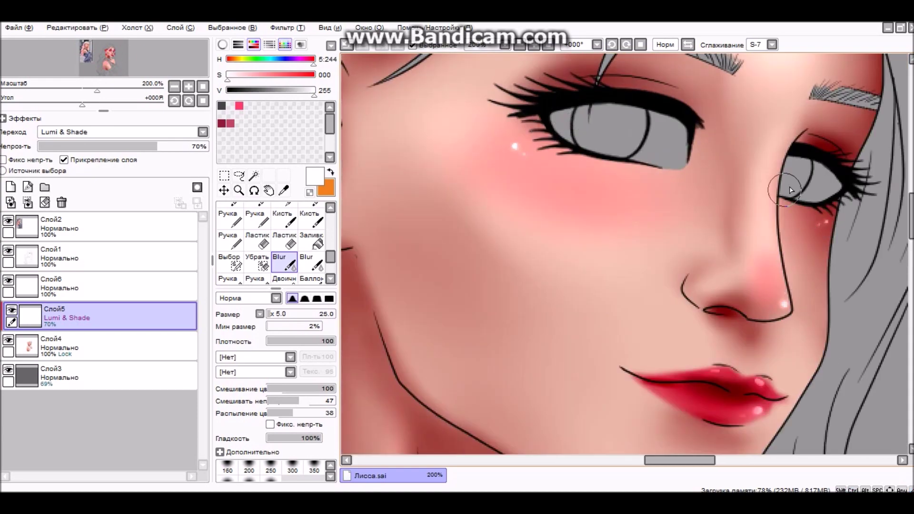
Select the sleeveless top's area on the line art layer Слой1, filling selection gaps with the size 4 Selection pen.
scroll(563, 193, "down", 5)
left_click(71, 258)
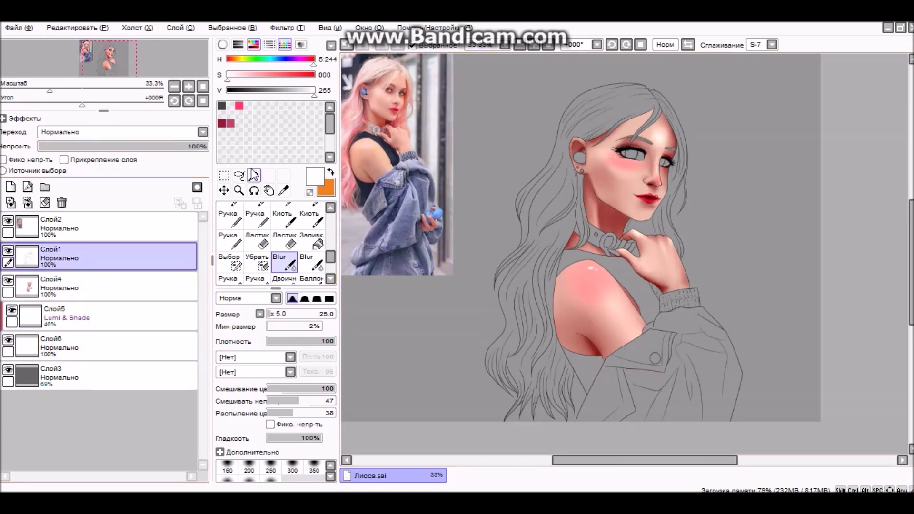
left_click(229, 261)
scroll(571, 285, "up", 6)
scroll(492, 250, "down", 4)
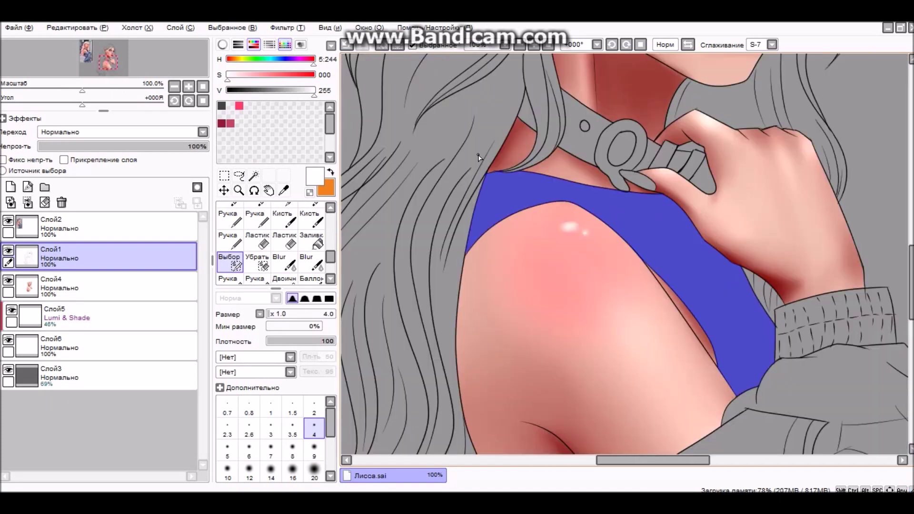
scroll(523, 238, "left", 8)
Sample the dark navy of the top in the reference photo and fill the selected top with it on layer Слой6.
left_click(312, 240)
left_click(453, 178, "alt")
scroll(452, 179, "down", 4)
left_click(627, 321)
scroll(571, 295, "down", 2)
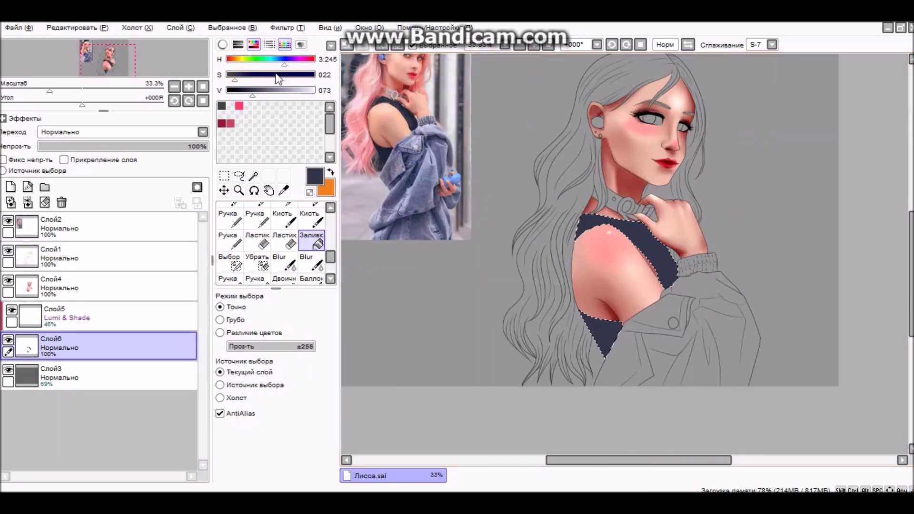
Switch to a near-black and shade the lower piece of the top on the Lumi & Shade layer with the size 100 airbrush.
left_click(311, 262)
left_click(132, 310)
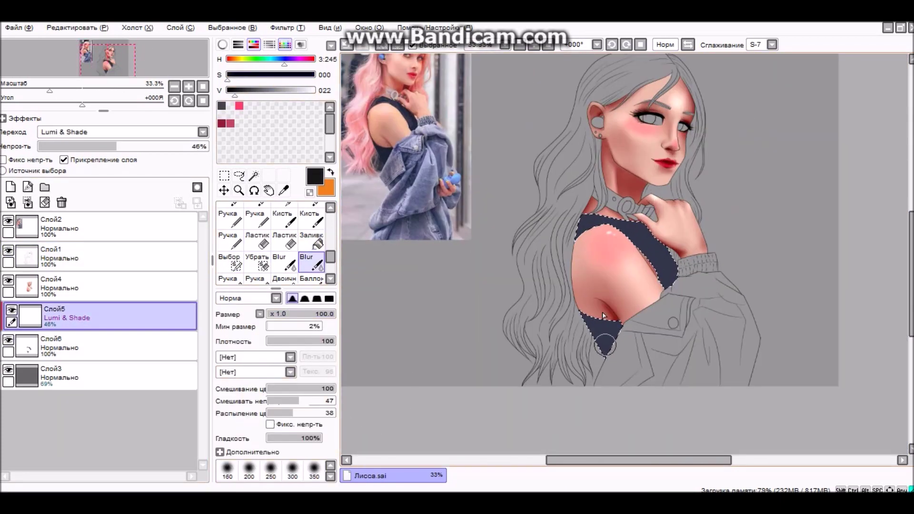
left_click(229, 261)
left_click(311, 276)
left_click_drag(591, 343, 606, 374)
key("bracketleft")
key("bracketleft")
key("bracketleft")
key("bracketleft")
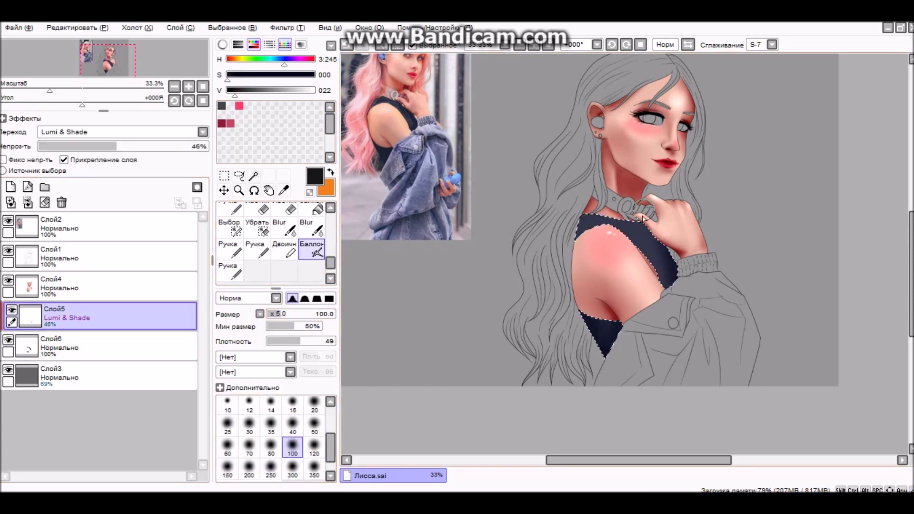
Paint dark fold shadows along the upper part of the top with the near-black airbrush and blend them.
key("b")
left_click_drag(640, 227, 645, 247)
key("a")
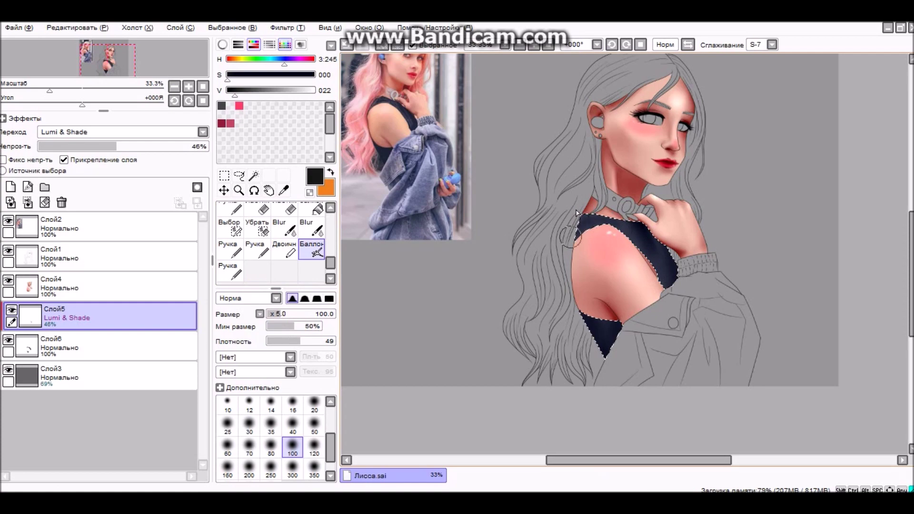
key("bracketright")
scroll(646, 228, "up", 4)
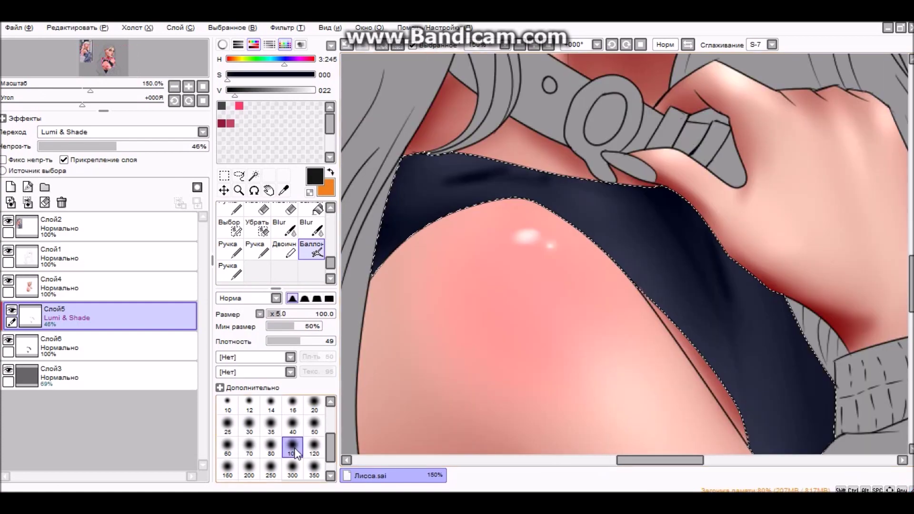
Refine the top's folds with the airbrush at size 35 and soften the shading with the size 300 Blur brush.
scroll(646, 228, "down", 2)
key("b")
scroll(689, 269, "down", 3)
scroll(689, 269, "up", 2)
key("a")
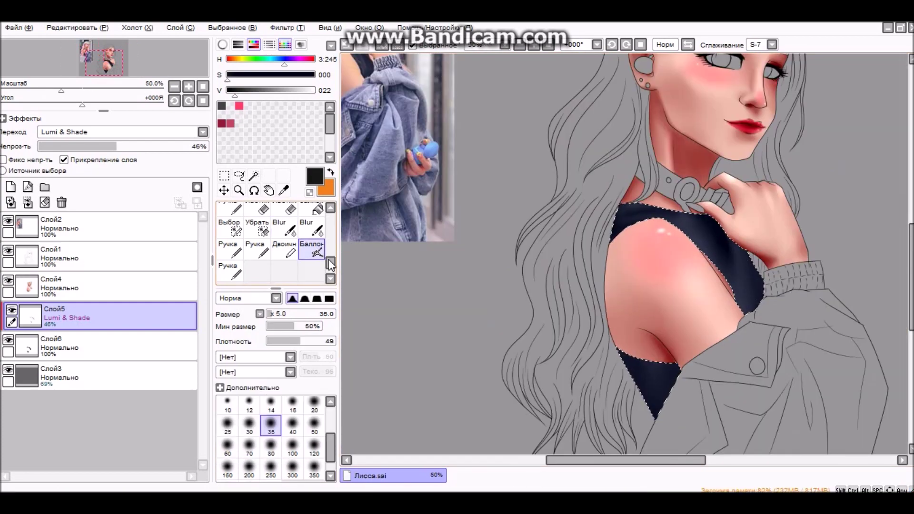
key("b")
scroll(724, 266, "down", 1)
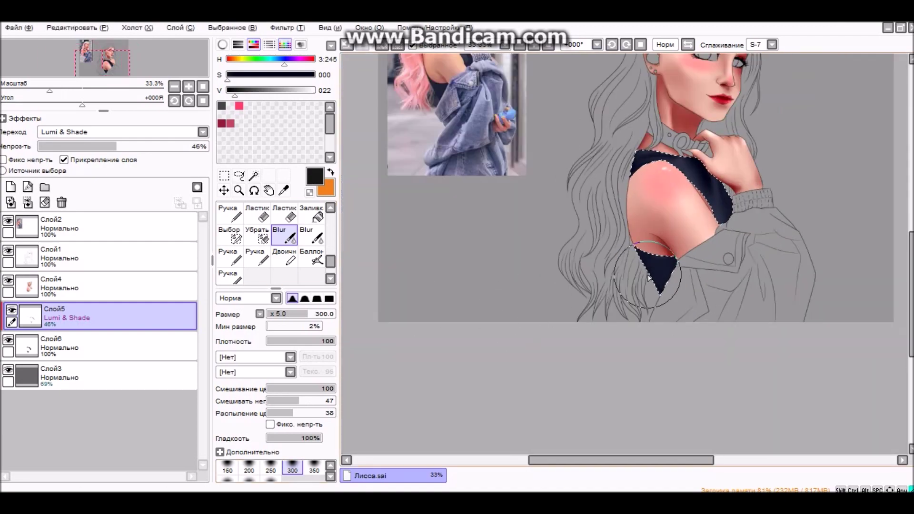
Add white highlights to the top with the size 100 airbrush and blend them with the size 300 Blur brush.
key("a")
scroll(374, 269, "down", 1)
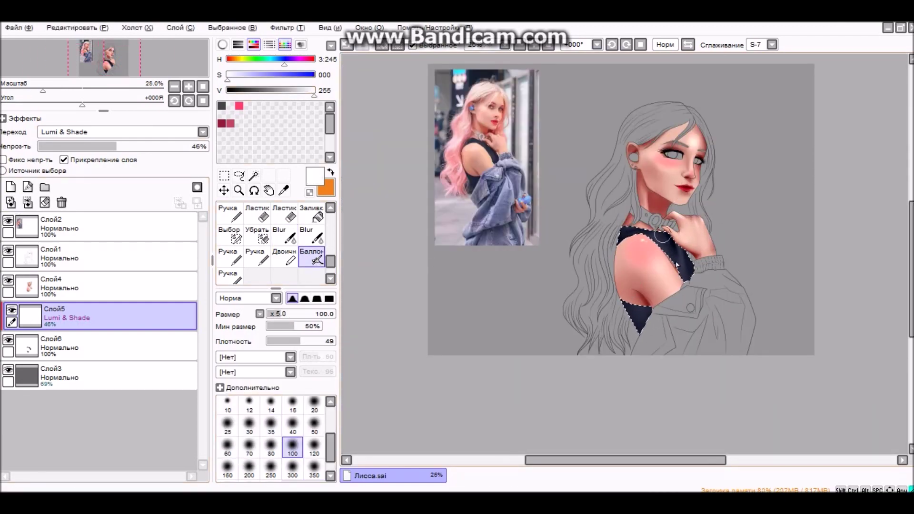
key("b")
scroll(647, 177, "up", 1)
Select the denim jacket's area on the line art layer Слой1, covering missed spots with the Selection pen at size 9.
left_click(71, 257)
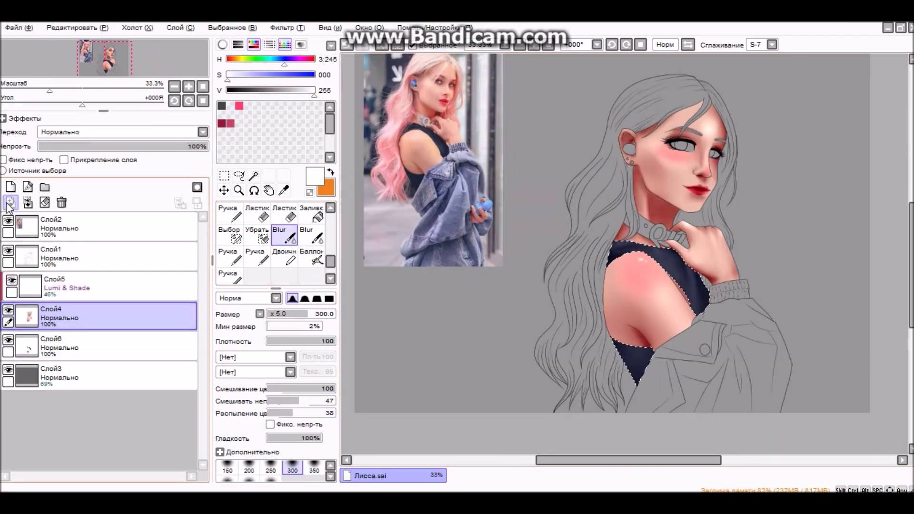
key("w")
scroll(756, 350, "up", 4)
key("s")
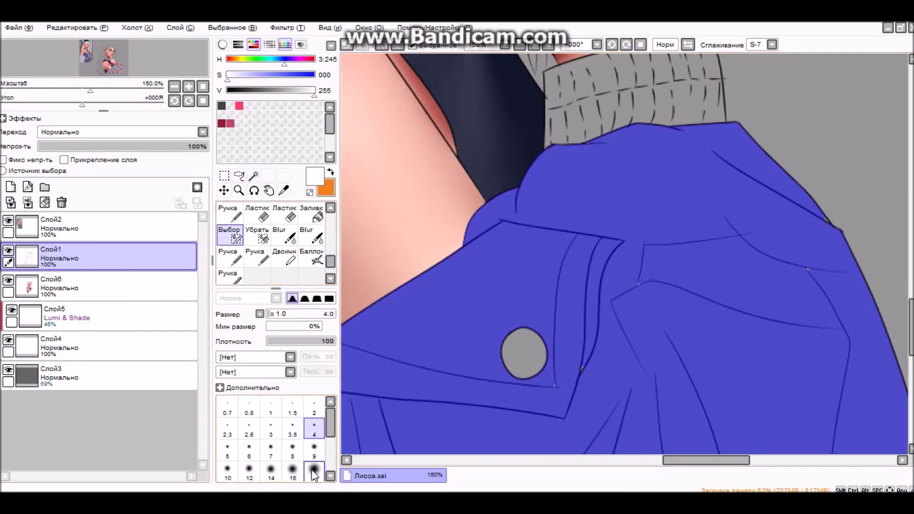
scroll(622, 211, "down", 3)
scroll(619, 214, "down", 2)
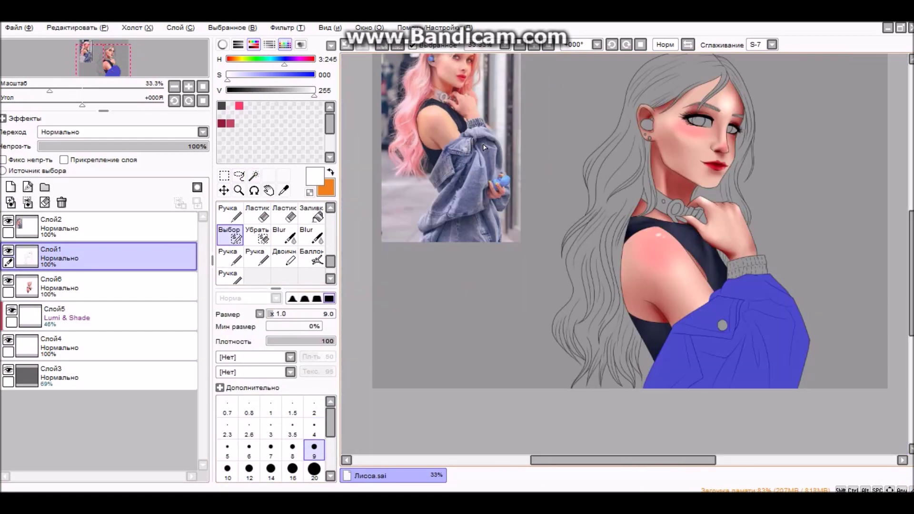
Sample the denim blue from the jacket in the reference photo and fill the selected jacket with it on layer Слой4.
scroll(519, 193, "up", 2)
key("f")
left_click(519, 193, "alt")
scroll(519, 192, "down", 3)
left_click(71, 348)
left_click(705, 334)
Try the Cloth texture at 171% grain and the Acuarela texture at 287% grain on the jacket layer.
left_click(4, 118)
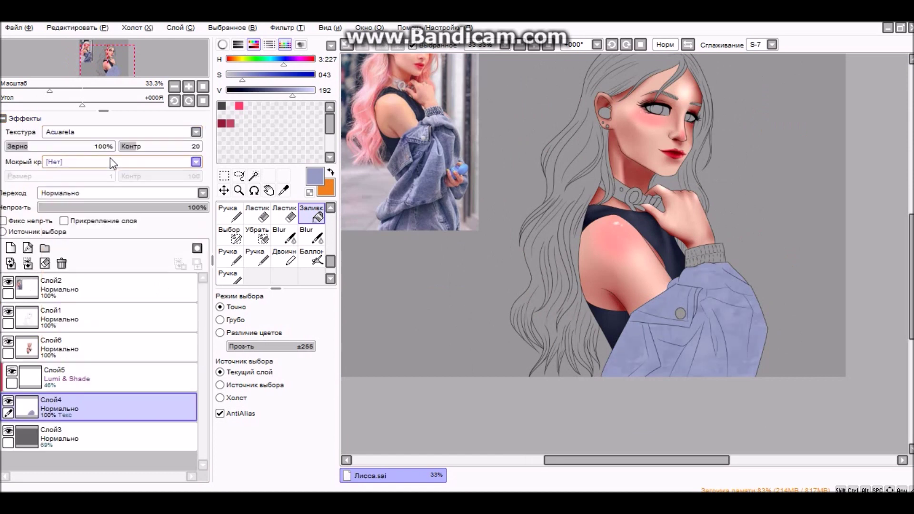
left_click(95, 132)
left_click(67, 189)
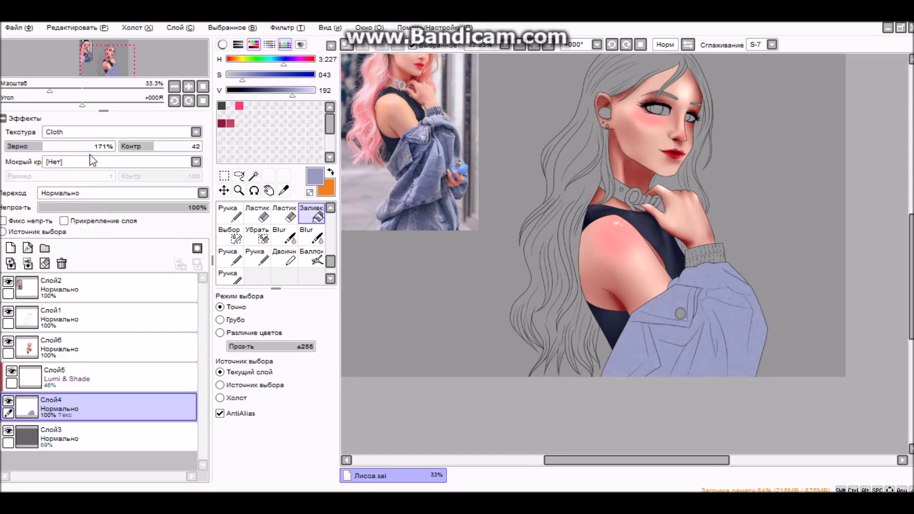
left_click_drag(173, 147, 165, 147)
left_click(196, 132)
left_click(71, 152)
left_click(64, 146)
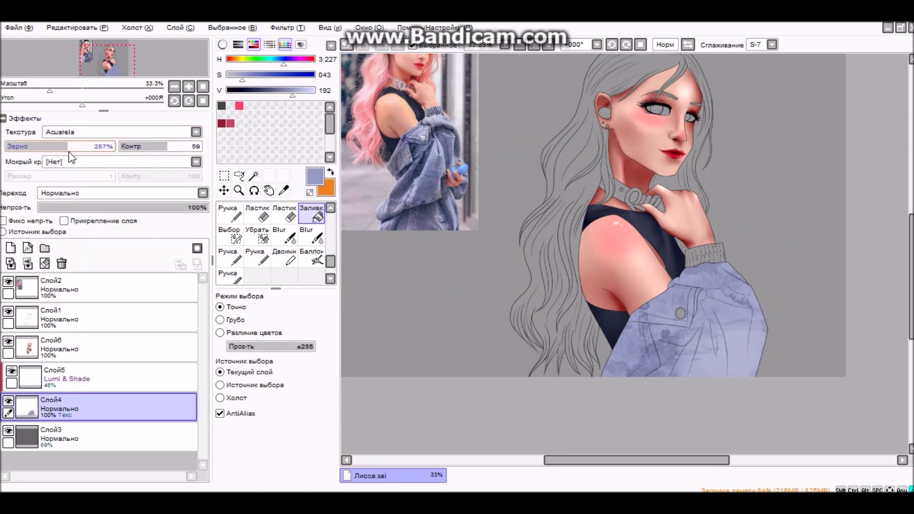
Try other textures on the reference photo layer Слой2, including TV Pixels at contrast 100.
left_click(71, 286)
left_click(196, 132)
left_click(71, 334)
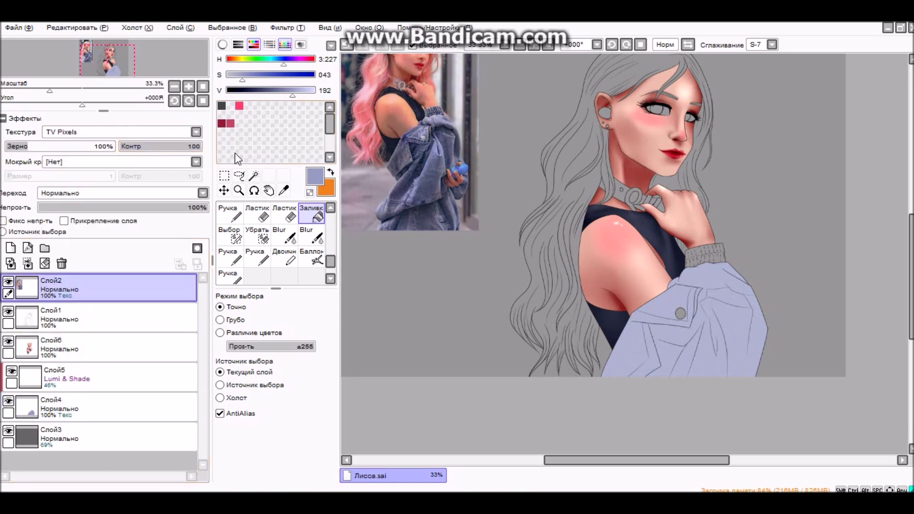
left_click(196, 132)
left_click(71, 355)
left_click(348, 46)
Reselect the jacket layer Слой4 and try the Cloth texture at 500% grain and contrast 100.
left_click(71, 408)
left_click(196, 131)
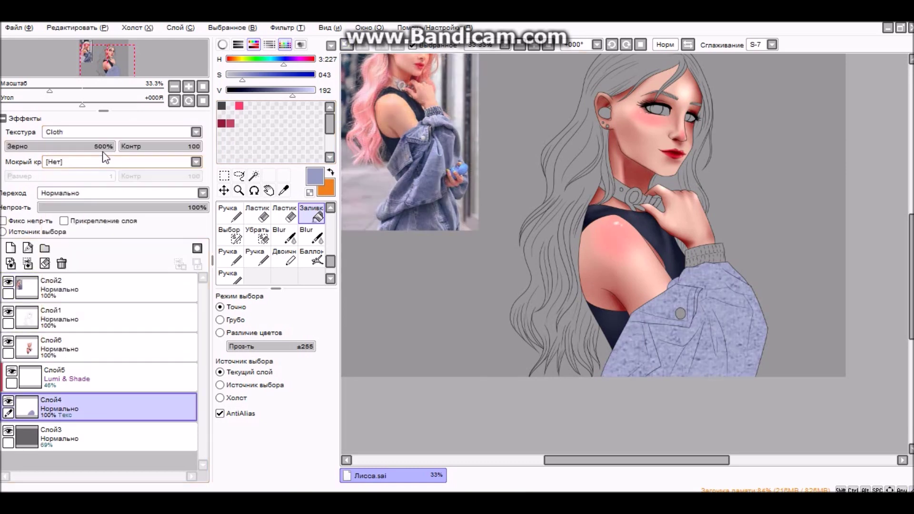
left_click(107, 142)
left_click(153, 147)
left_click(196, 132)
left_click(80, 306)
mouse_move(78, 146)
left_mouse_down()
mouse_move(111, 147)
mouse_move(95, 146)
left_mouse_up()
Compare further textures on the jacket layer and apply a coarse woven one to the denim.
left_click(196, 131)
left_click(109, 190)
left_click_drag(153, 146, 124, 146)
left_click(196, 132)
left_click(125, 134)
left_click(124, 134)
left_click(145, 206)
left_click(145, 133)
left_click(84, 171)
scroll(96, 135, "up", 5)
left_click(4, 118)
Select the jacket's cuff on the line art layer Слой1 and fill it with denim blue on layer Слой4.
left_click(95, 257)
left_click(253, 176)
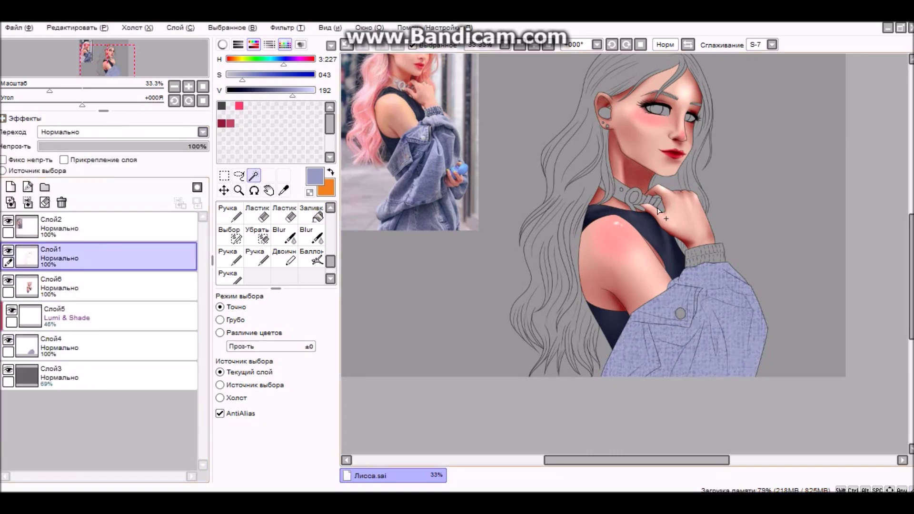
scroll(658, 210, "up", 5)
left_click(312, 214)
left_click(96, 345)
left_click_drag(97, 90, 49, 90)
Switch to a dark grey and shade the cuff on the Lumi & Shade layer with the size 40 brush.
left_click(222, 105)
left_click(95, 314)
key("b")
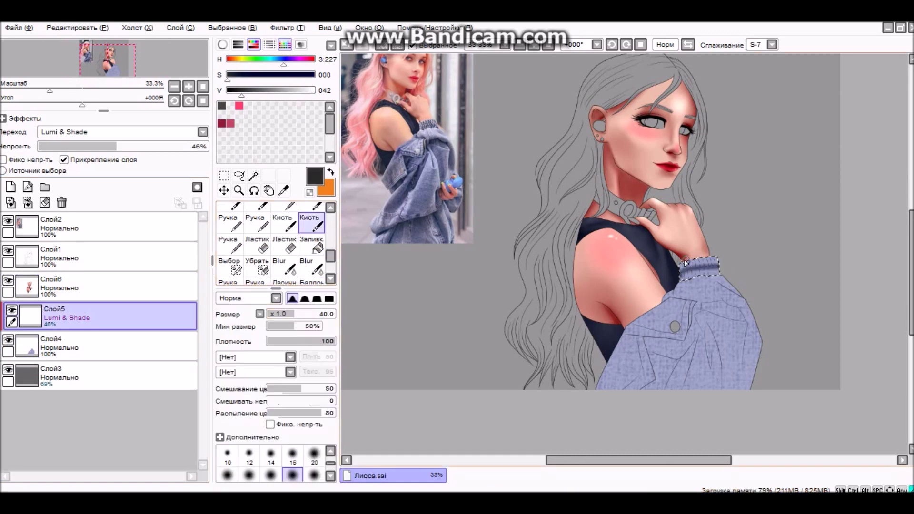
Invert the selection, shade the jacket below the collar flap with the brush at size 50 and blend the shadows.
key("ctrl+i")
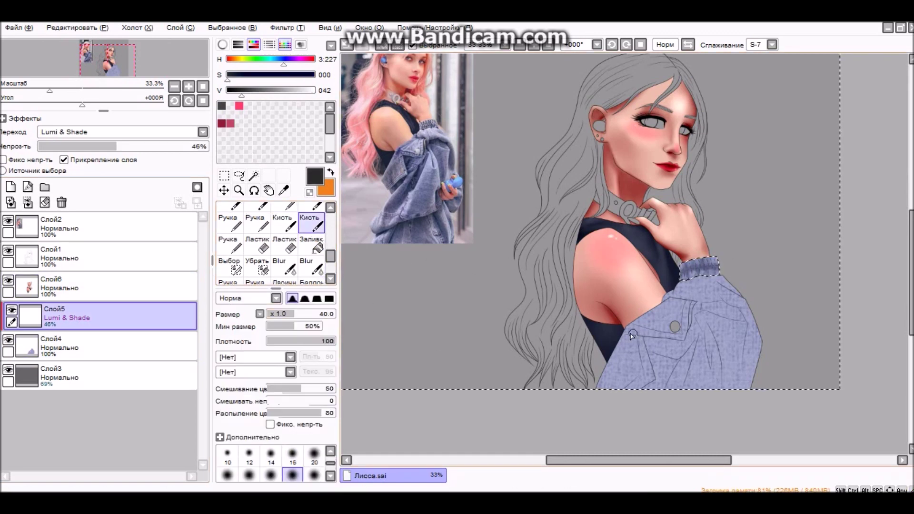
key("bracketright")
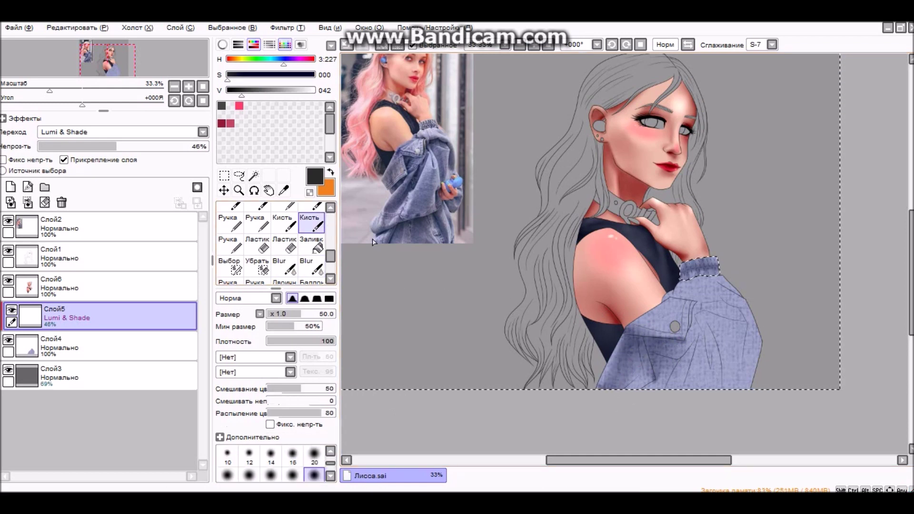
left_click(310, 268)
Raise the Lumi & Shade layer's opacity to 70%, shade the jacket's front folds with the size 40 brush and soften the shadows.
left_click_drag(116, 146, 157, 146)
left_click(318, 230)
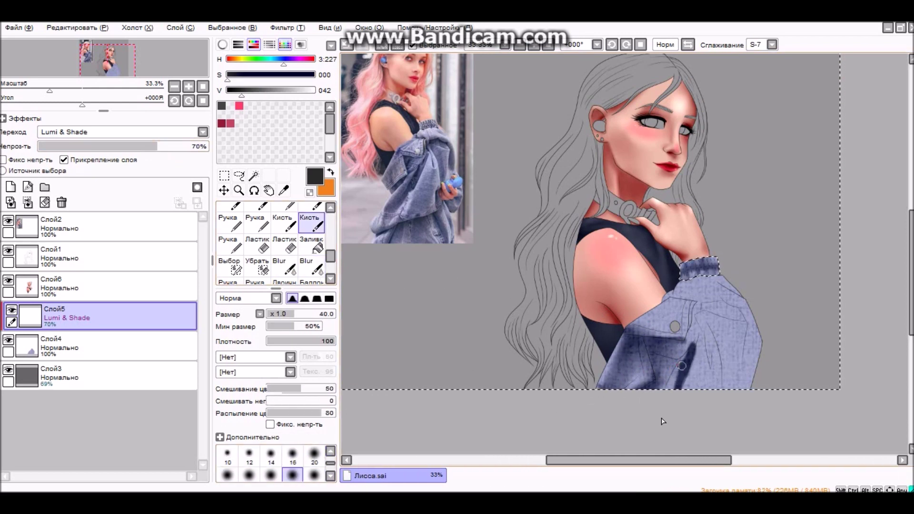
left_click(310, 268)
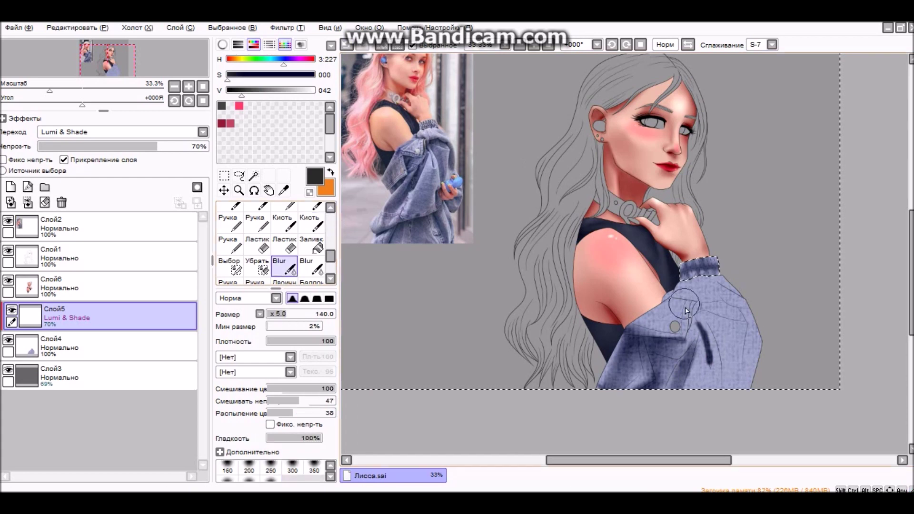
left_click(312, 281)
left_click(314, 447)
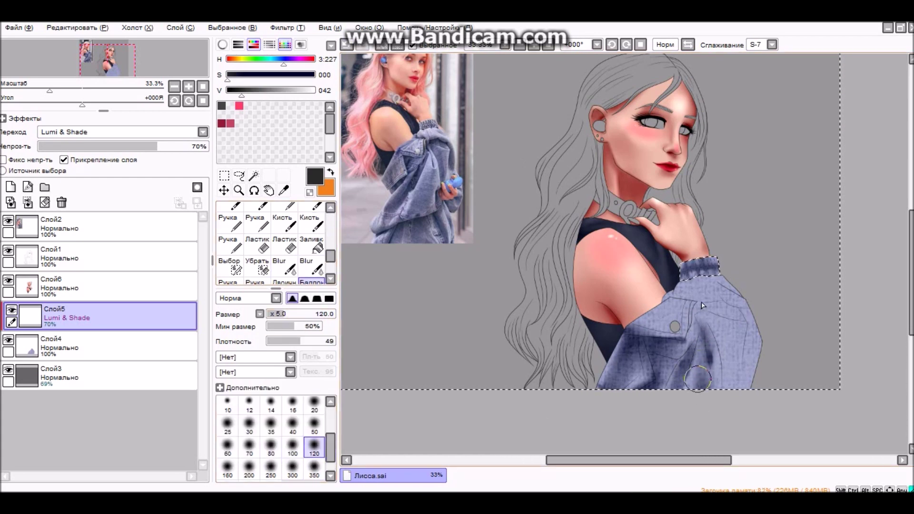
left_click(314, 426)
Shade the folds across the upper sleeve and down its outer edge with the brush and blur them smooth.
key("b")
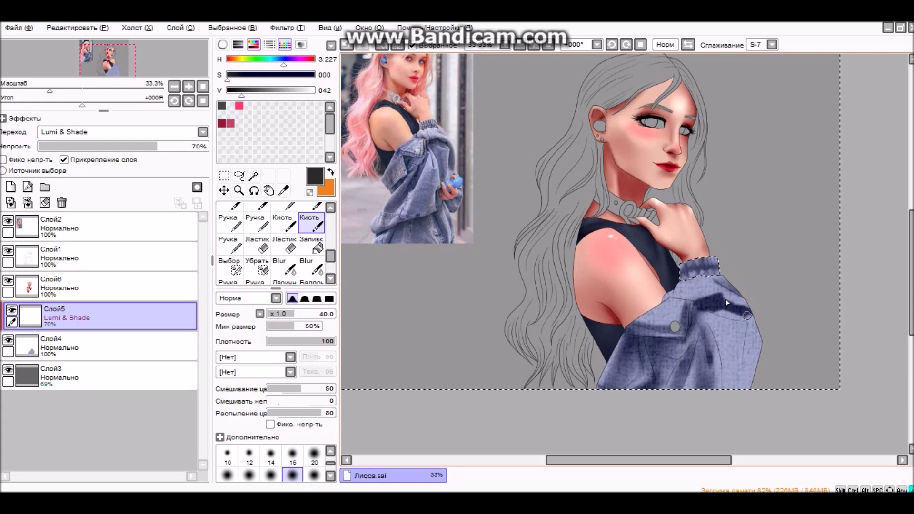
key("ctrl+z")
key("]")
left_click_drag(750, 324, 748, 386)
left_click(290, 269)
left_click_drag(752, 315, 757, 385)
key("b")
left_click_drag(714, 324, 724, 379)
key("v")
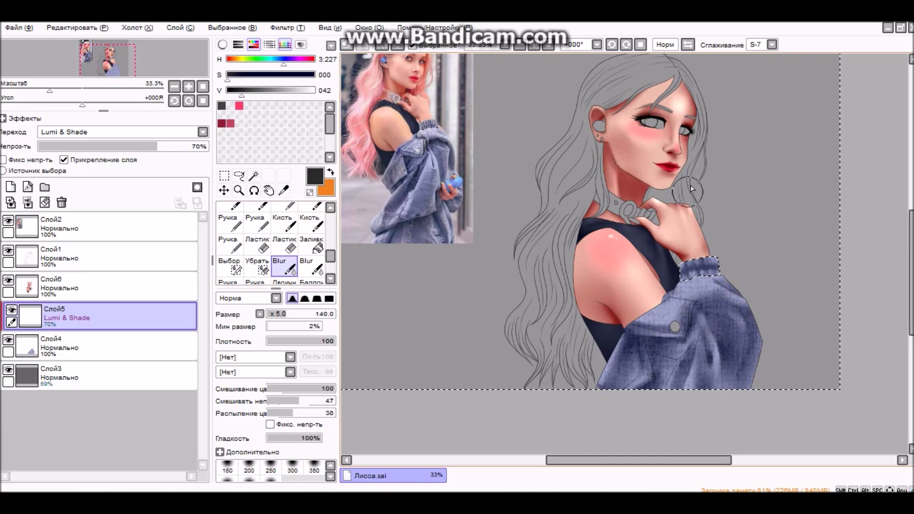
Limit the selection to the cuff and deepen its shadows with the size 50 airbrush.
key("v")
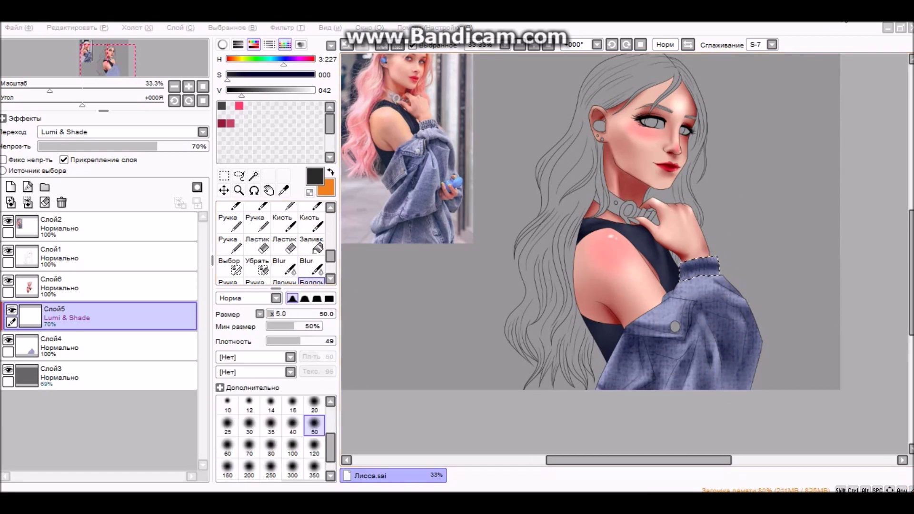
left_click(314, 448)
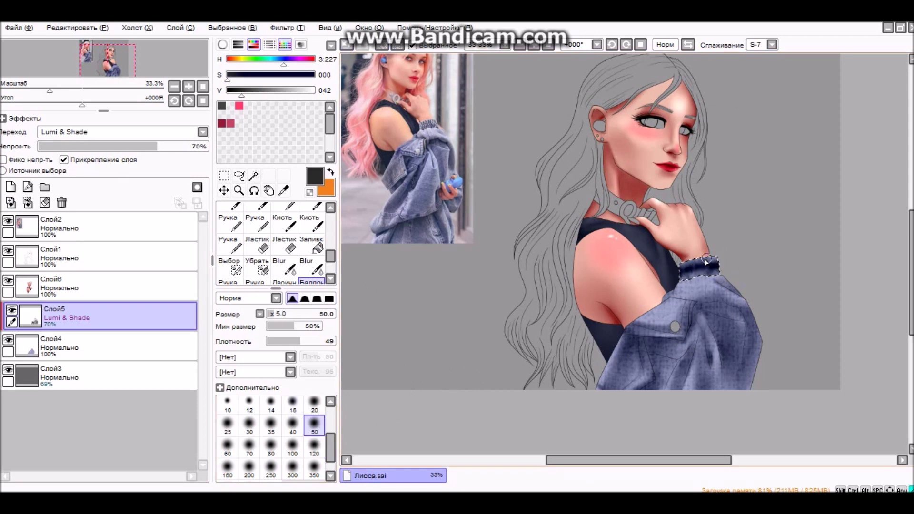
key("bracketleft")
Invert the selection, build up darker fold shadows on the jacket's sleeve and front with the airbrush and blend them.
key("ctrl+i")
left_click_drag(697, 287, 754, 313)
mouse_move(695, 328)
left_mouse_down()
mouse_move(659, 352)
mouse_move(685, 302)
left_mouse_up()
key("b")
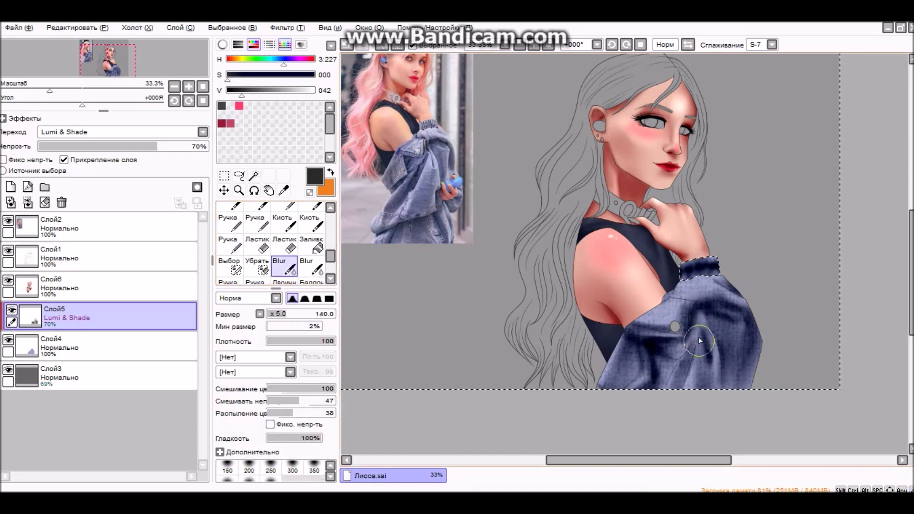
key("a")
key("bracketright")
key("bracketright")
key("b")
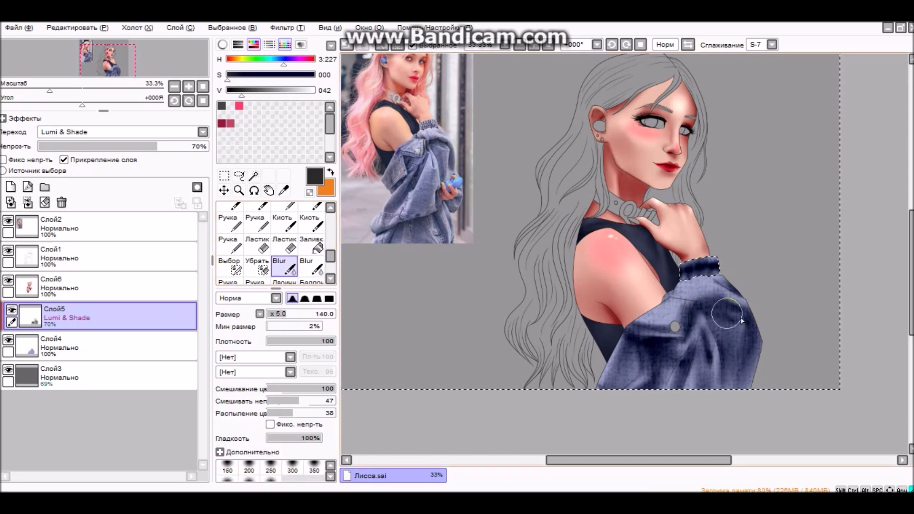
key("a")
key("bracketleft")
key("bracketleft")
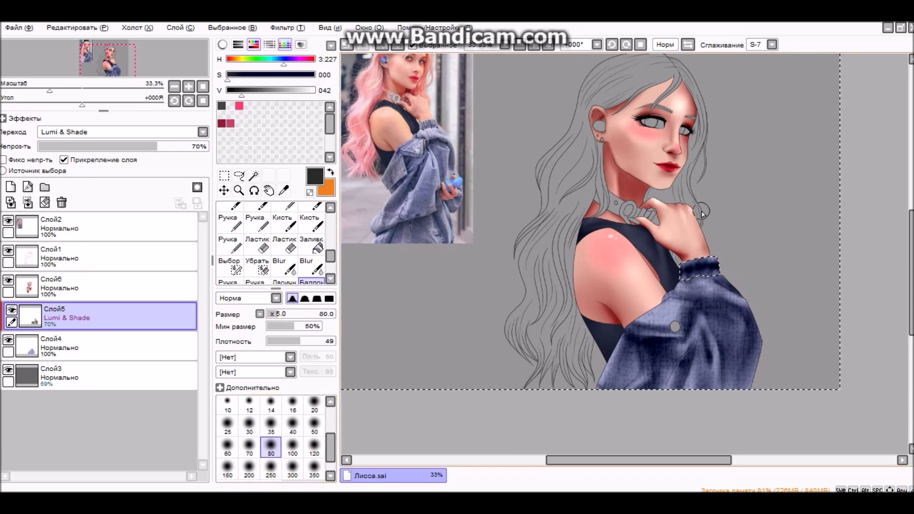
Lower the shading layer's opacity to 31% and airbrush white highlights on the jacket's collar flap and folds at size 80.
left_click_drag(640, 271, 614, 288)
left_click_drag(110, 147, 91, 147)
left_click_drag(241, 90, 314, 90)
mouse_move(619, 333)
left_mouse_down()
mouse_move(662, 323)
mouse_move(614, 350)
left_mouse_up()
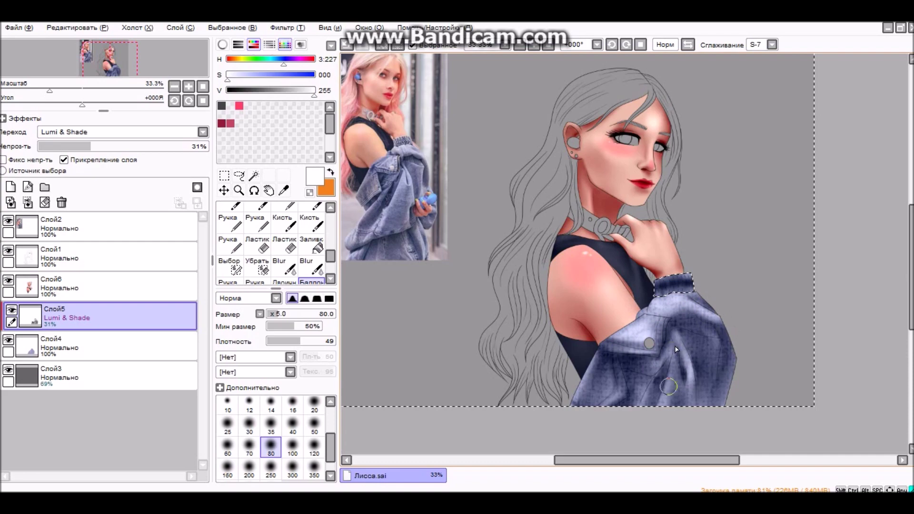
key("ctrl+z")
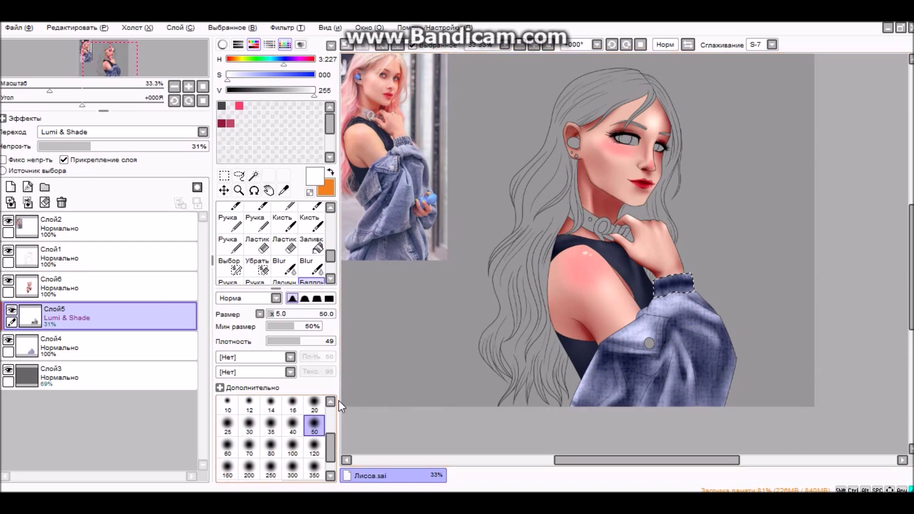
Restrict the selection to the cuff and add white highlights to its ribbing with the size 20 airbrush.
left_click(316, 428)
key("ctrl+plus")
key("ctrl+plus")
key("ctrl+plus")
scroll(319, 440, "up", 2)
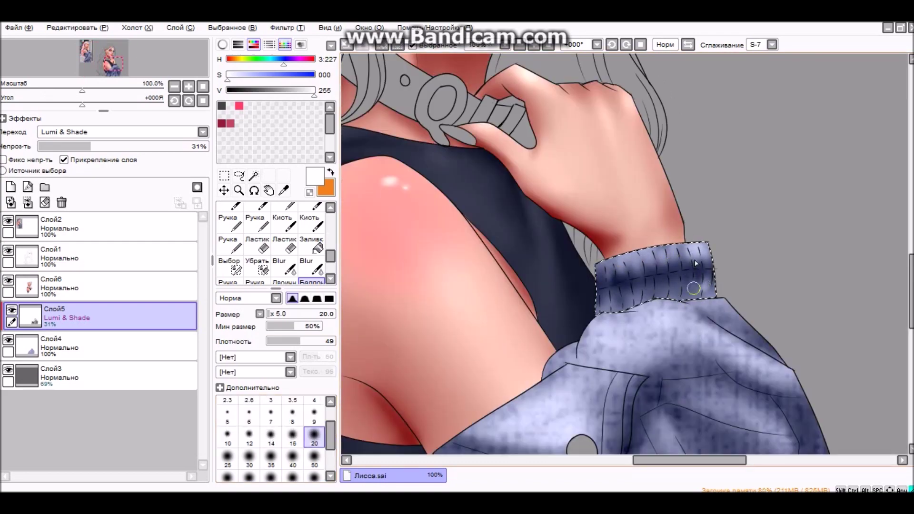
key("ctrl+minus")
key("ctrl+minus")
key("ctrl+minus")
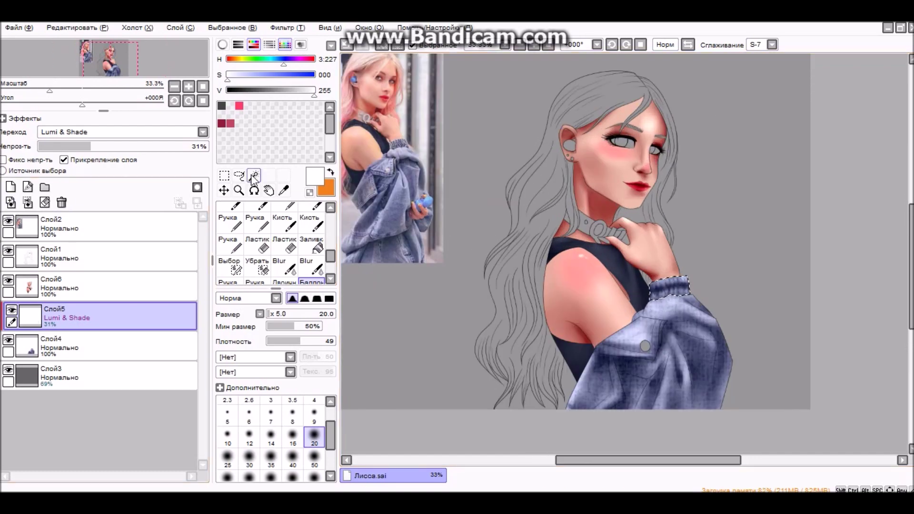
Transfer the shading down to the jacket layer, move Слой4 above the shading layer and make line art layer Слой1 active.
key("w")
left_click(11, 204)
left_click_drag(85, 348, 85, 286)
scroll(665, 256, "up", 6)
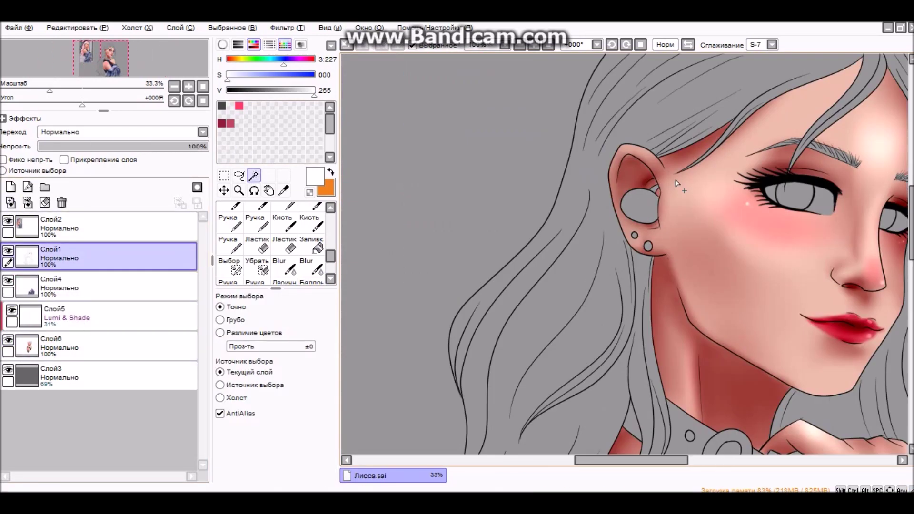
Draw the earbud's ring details on Слой1 with the black size 2.3 pen and fill the earbud with blue on Слой6.
key("n")
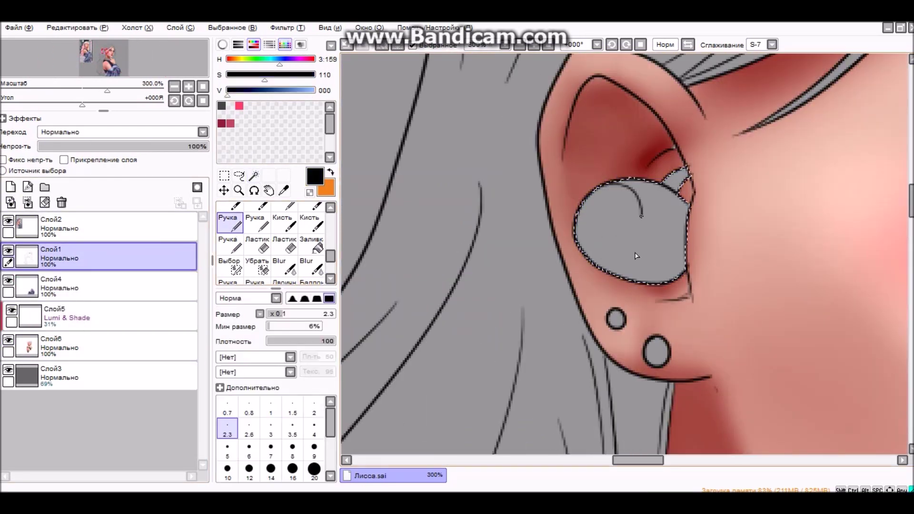
left_click(95, 347)
left_click(95, 286)
left_click(96, 348)
left_click(311, 243)
scroll(634, 238, "down", 3)
left_click(637, 245)
key("ctrl+d")
Select the choker band's areas on line art layer Слой1 and complete the selection with the size 3.5 selection pen.
key("w")
scroll(653, 359, "up", 3)
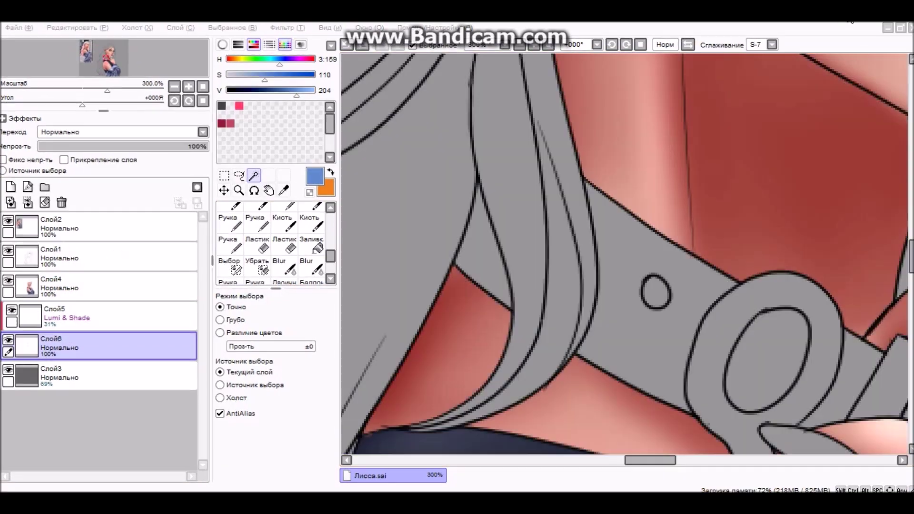
left_click(95, 257)
scroll(619, 238, "down", 2)
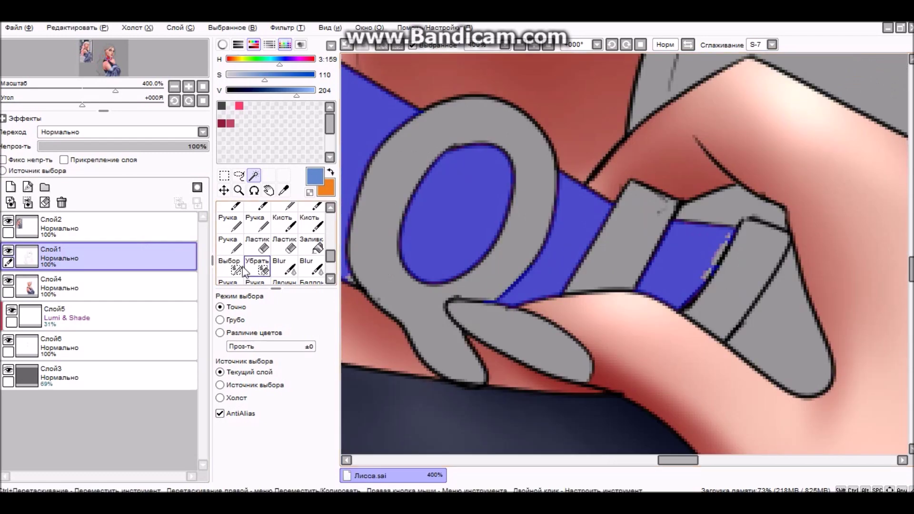
left_click(229, 264)
scroll(619, 238, "down", 2)
scroll(619, 238, "up", 2)
scroll(619, 238, "down", 3)
Fill the selected choker band on layer Слой6 with a pale pink sampled from the reference photo.
left_click(95, 348)
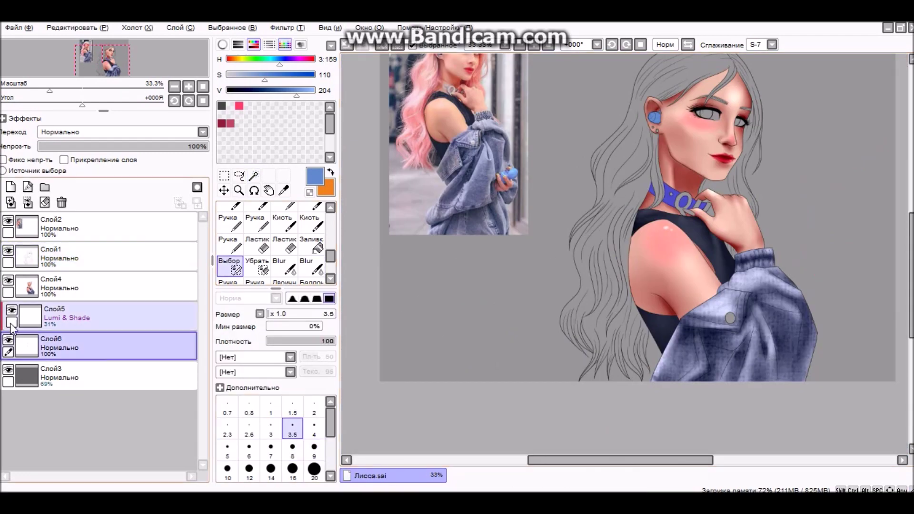
left_click(312, 242)
scroll(460, 119, "up", 4)
left_click(461, 81, "alt")
scroll(461, 81, "down", 7)
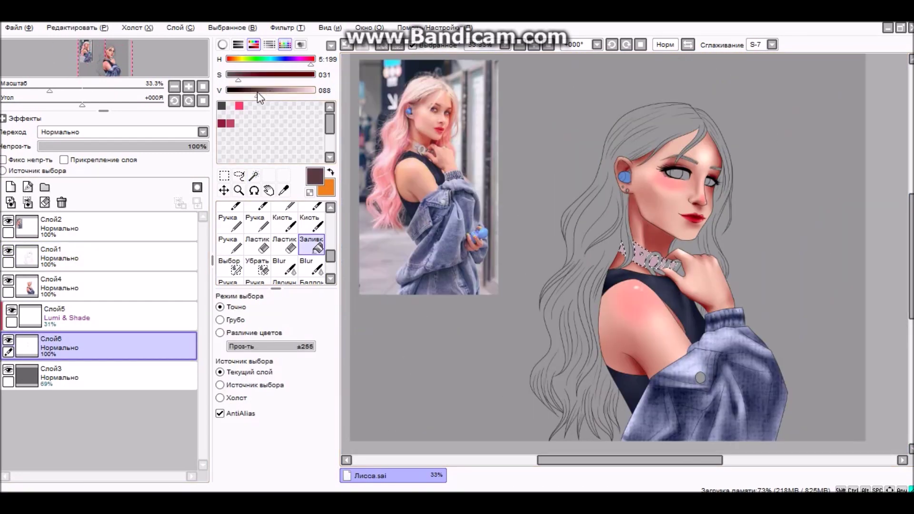
Shade the choker band on Lumi & Shade layer Слой5 at 38% opacity with a dark mauve size 20 brush and blend it.
left_click(312, 224)
left_click(96, 316)
scroll(618, 214, "up", 3)
left_click(600, 296, "alt")
scroll(670, 257, "down", 2)
key("bracketright")
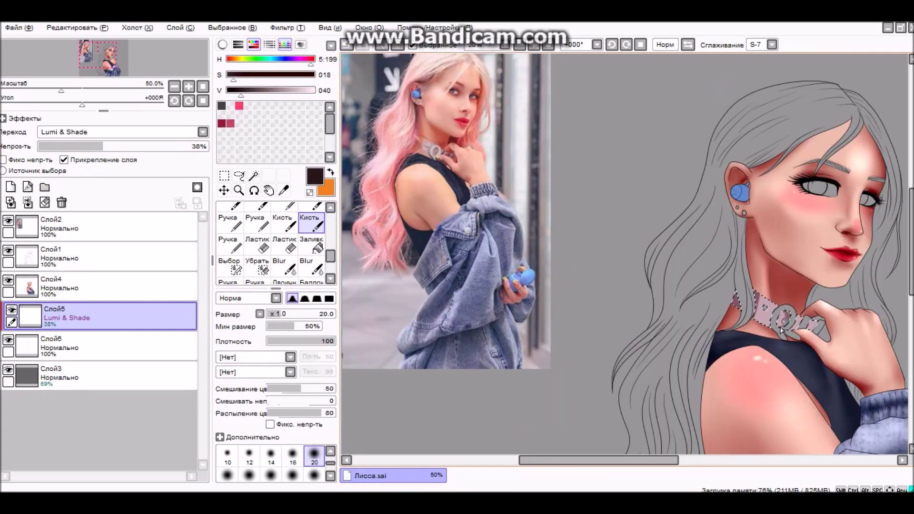
left_click(284, 266)
key("a")
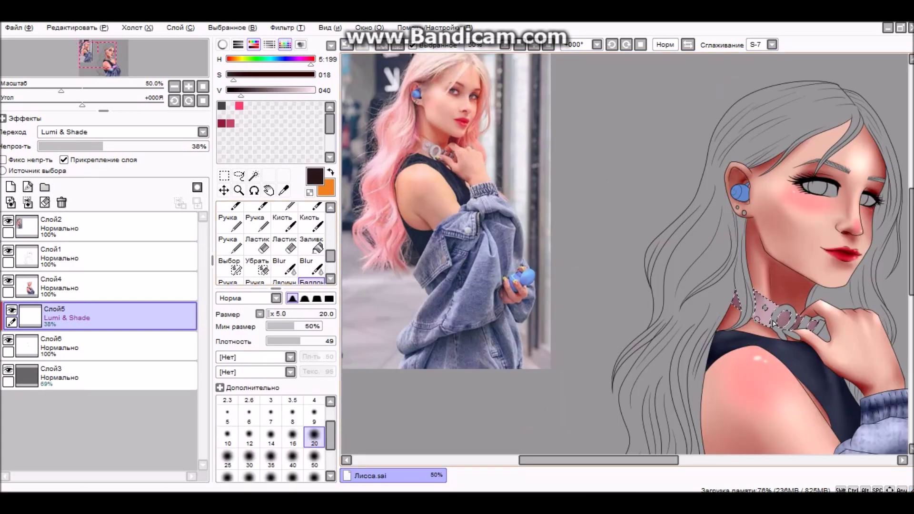
Shade the blue earbud's edges and rings with the brush and blur the shadows.
scroll(780, 188, "up", 5)
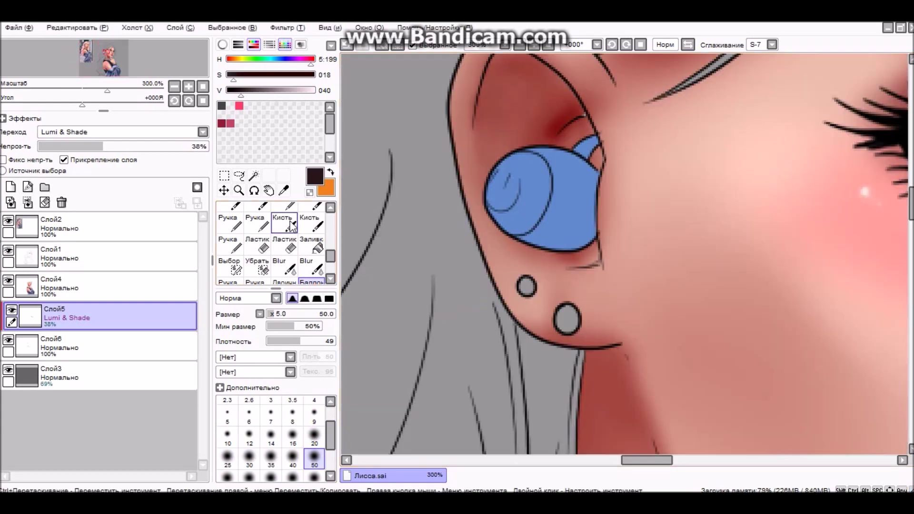
key("b")
mouse_move(600, 153)
left_mouse_down()
mouse_move(543, 224)
mouse_move(484, 191)
left_mouse_up()
key("r")
mouse_move(561, 162)
left_mouse_down()
mouse_move(538, 200)
mouse_move(547, 181)
left_mouse_up()
scroll(547, 181, "down", 4)
scroll(547, 180, "up", 1)
scroll(331, 266, "down", 2)
Deepen the shadows on the earbud with the airbrush at size 40 and on the choker band at size 50.
key("a")
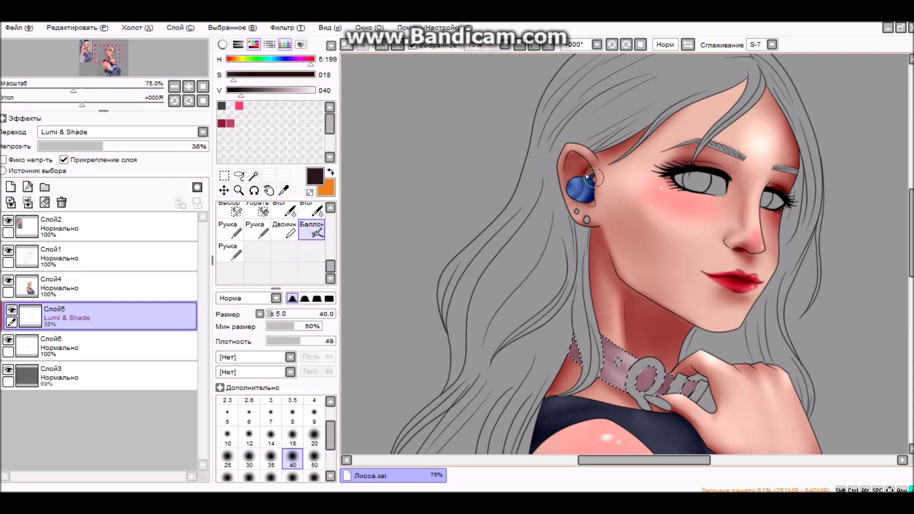
left_click(315, 460)
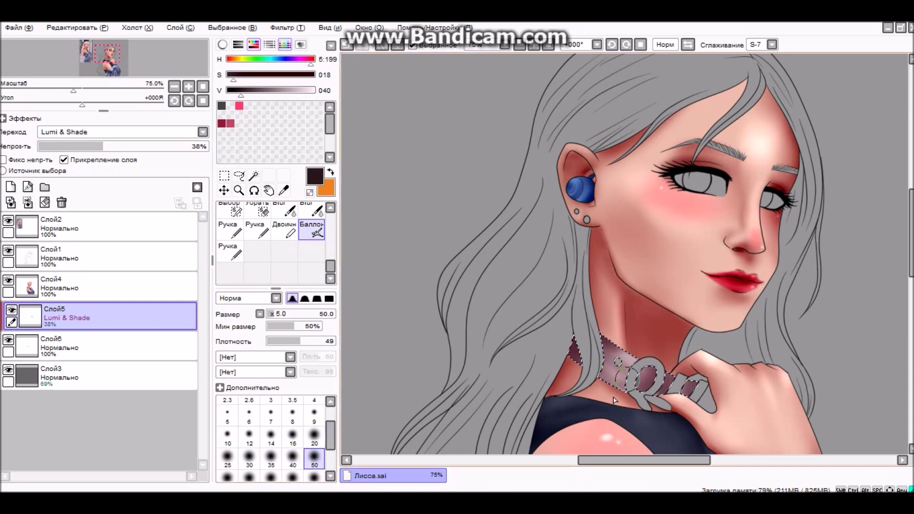
Clear the selection, switch to a very light pink and airbrush highlights on the earbud and choker at size 50.
key("ctrl+d")
scroll(634, 373, "down", 1)
left_click(611, 199, "alt")
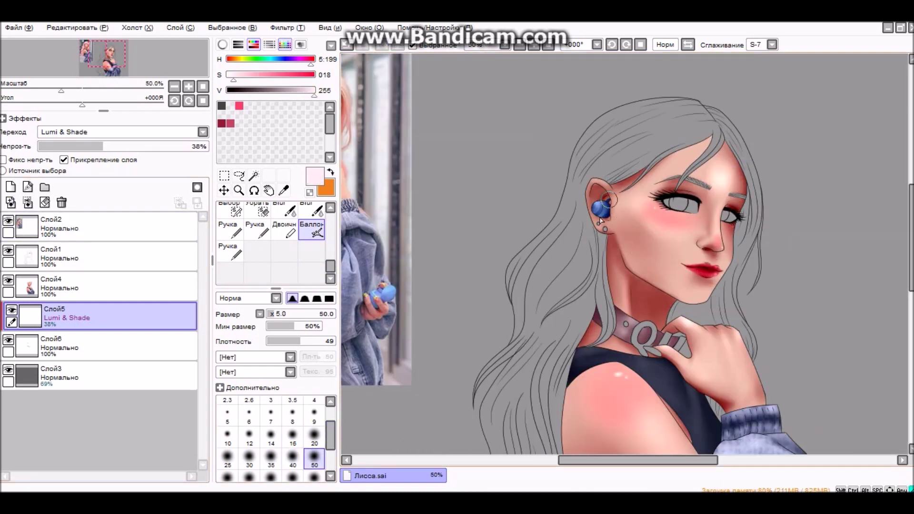
Combine the coloured accessories with the figure on layer Слой6, place Слой4 below the shading layer and activate line art layer Слой1.
scroll(606, 211, "down", 1)
mouse_move(95, 286)
left_mouse_down()
mouse_move(86, 316)
mouse_move(95, 285)
left_mouse_up()
left_click(95, 256)
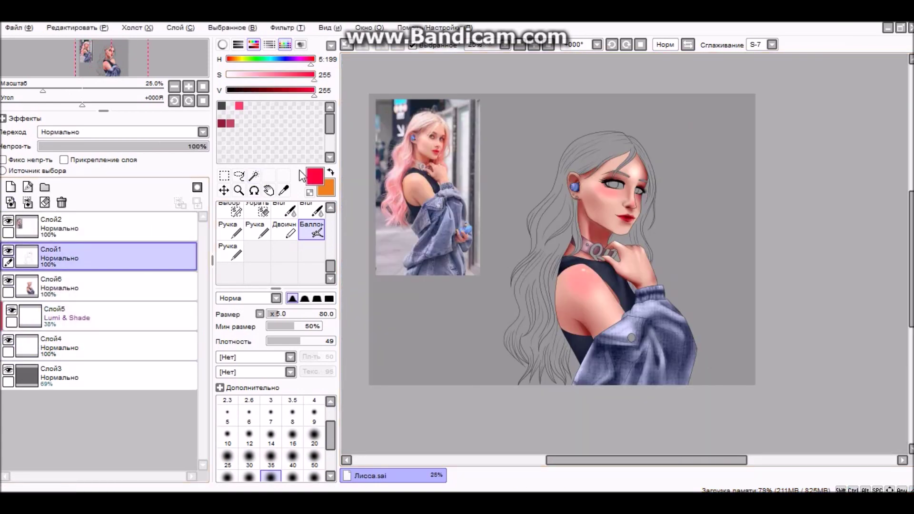
Select the choker's letters and stud on the line art and fill them with greyish mauve on layer Слой4.
scroll(429, 191, "up", 1)
key("w")
scroll(515, 152, "up", 3)
scroll(563, 292, "down", 2)
left_click(95, 347)
scroll(563, 292, "up", 1)
left_click(312, 230)
left_click(563, 292)
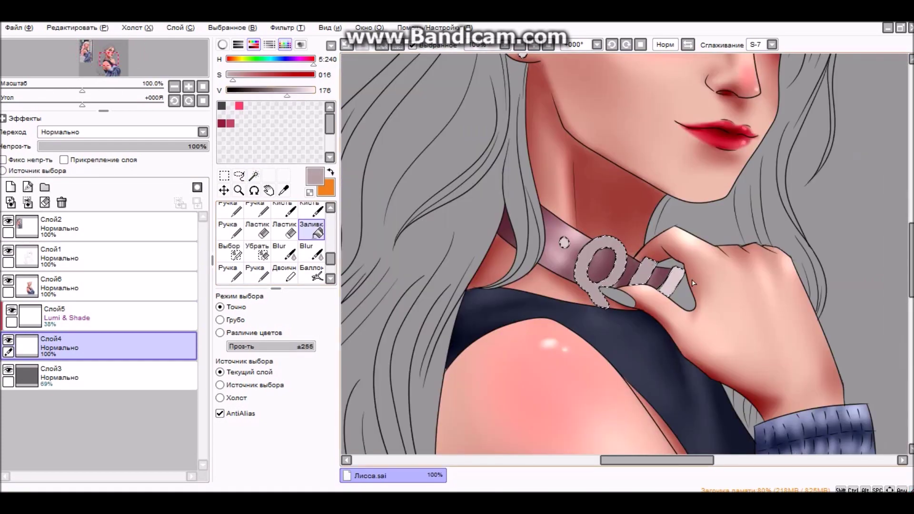
scroll(564, 291, "down", 1)
Dot pale pink rhinestones across the choker's letters with the size 7 pen.
key("n")
scroll(505, 249, "up", 2)
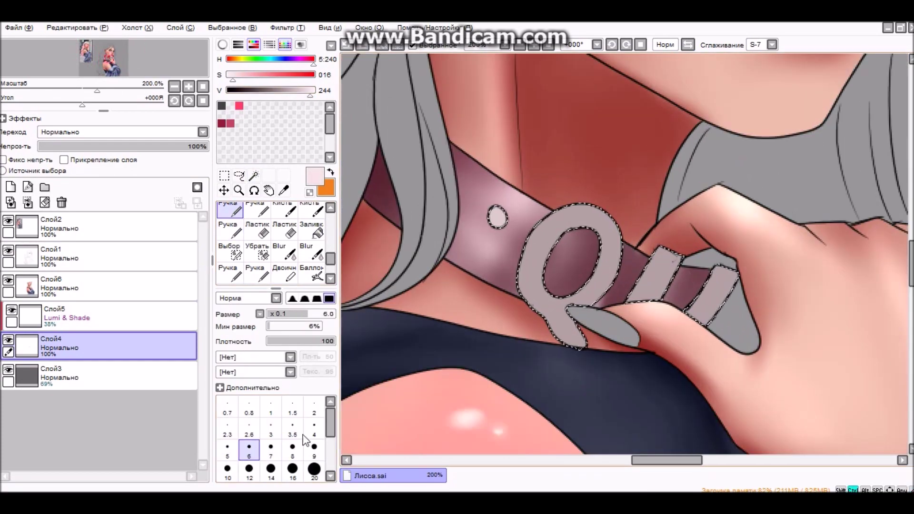
left_click(566, 224)
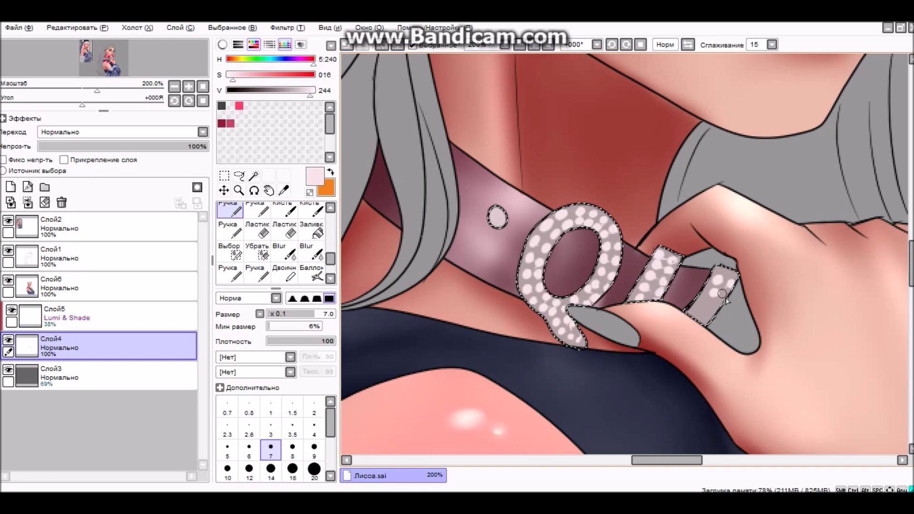
Shade the earrings and rhinestone letters on Слой5 at 47% opacity with a dark brush at sizes 10 and 16, and blend.
scroll(726, 300, "down", 2)
left_click(71, 314)
left_click(312, 210)
left_click(228, 455)
scroll(591, 205, "up", 3)
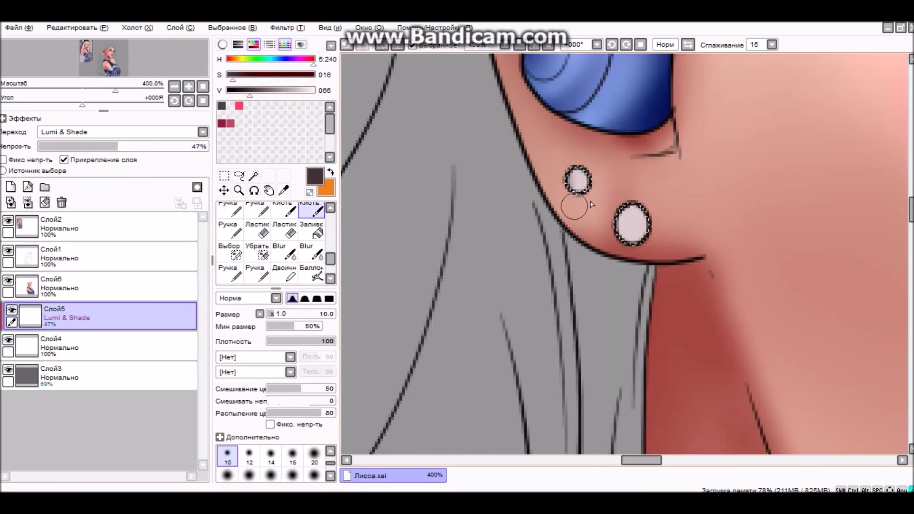
scroll(518, 286, "down", 1)
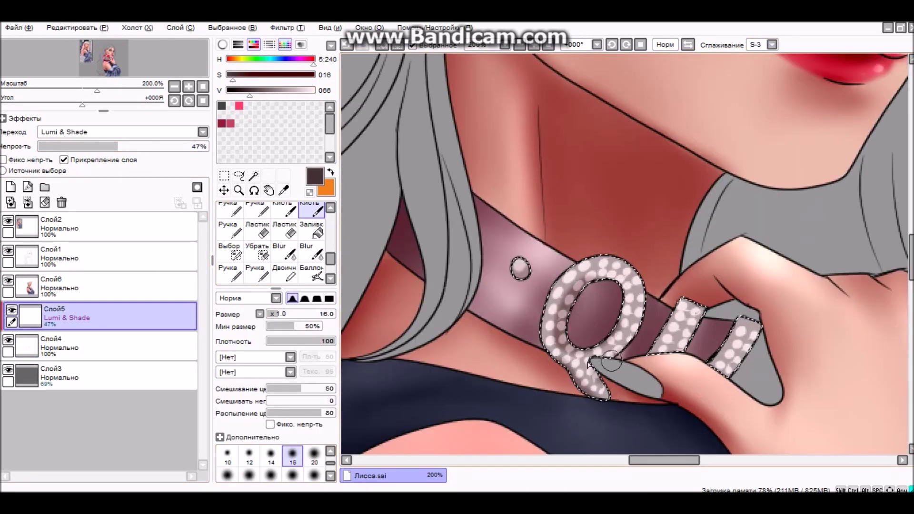
scroll(741, 314, "down", 1)
key("b")
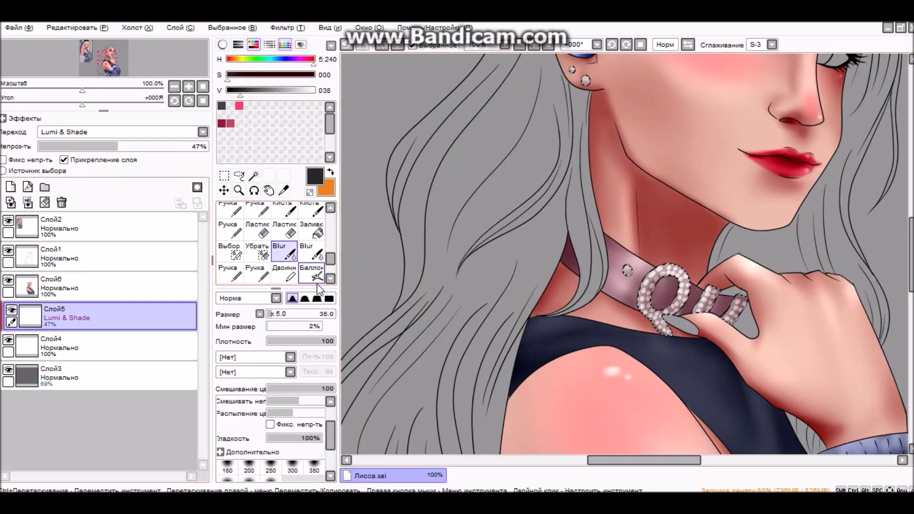
Deepen the jewellery shadows with the dark grey size 40 airbrush and add white highlights at size 20.
key("v")
scroll(745, 285, "up", 1)
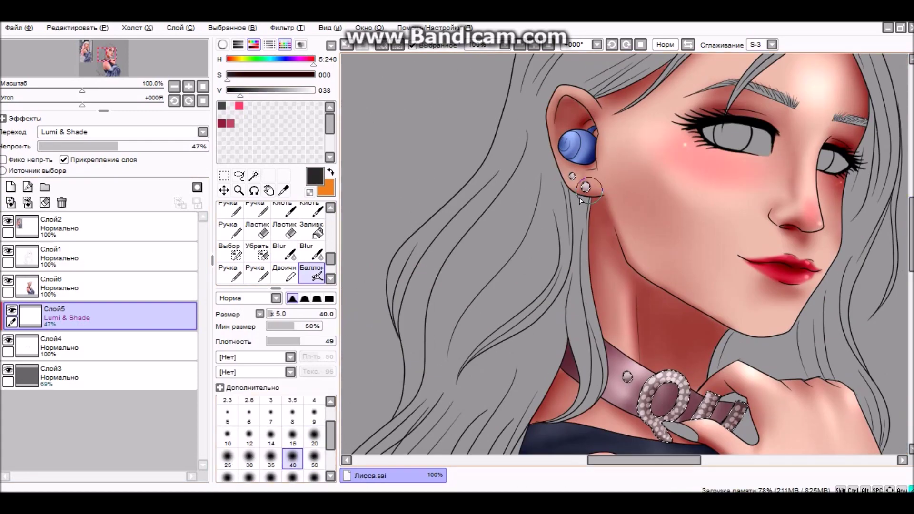
left_click(314, 91)
left_click(314, 434)
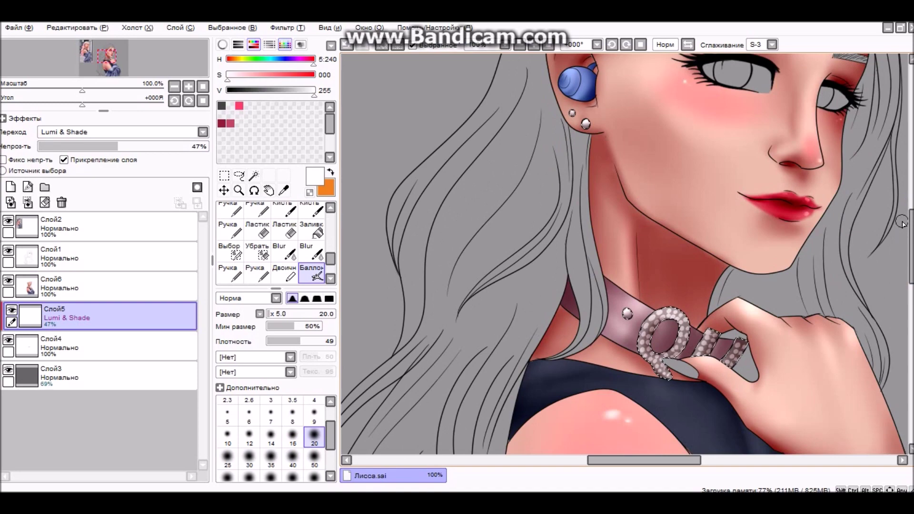
Brighten the choker's rhinestone letters with a white size 8 airbrush on Слой5 at 100% opacity, and transfer the shading to the layer below.
left_click(205, 147)
left_click(293, 412)
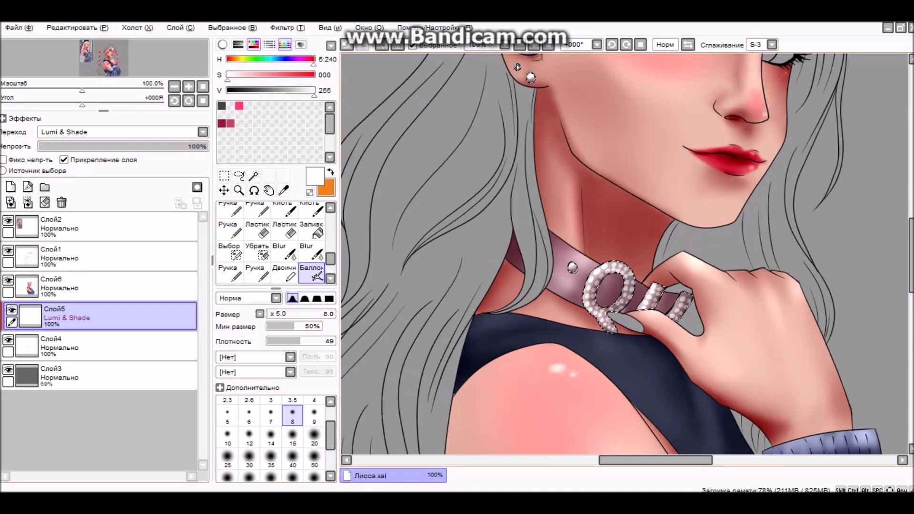
scroll(595, 248, "up", 1)
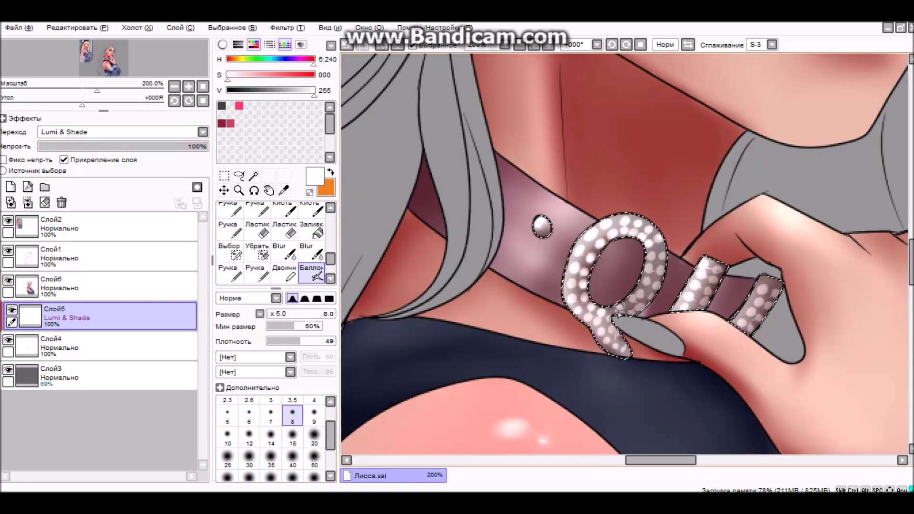
scroll(746, 314, "down", 4)
left_click(10, 204)
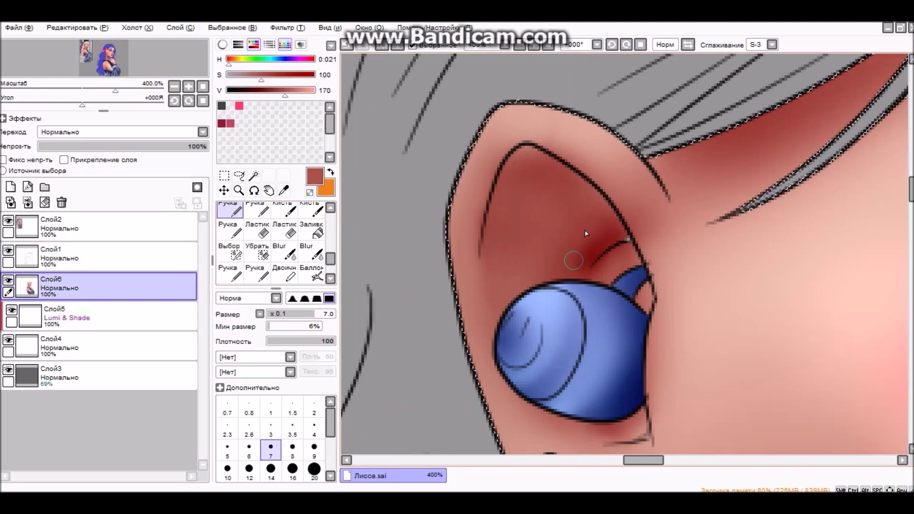
Refine the hair selection around the ear and earrings with the size 8 selection pen.
left_click(241, 255)
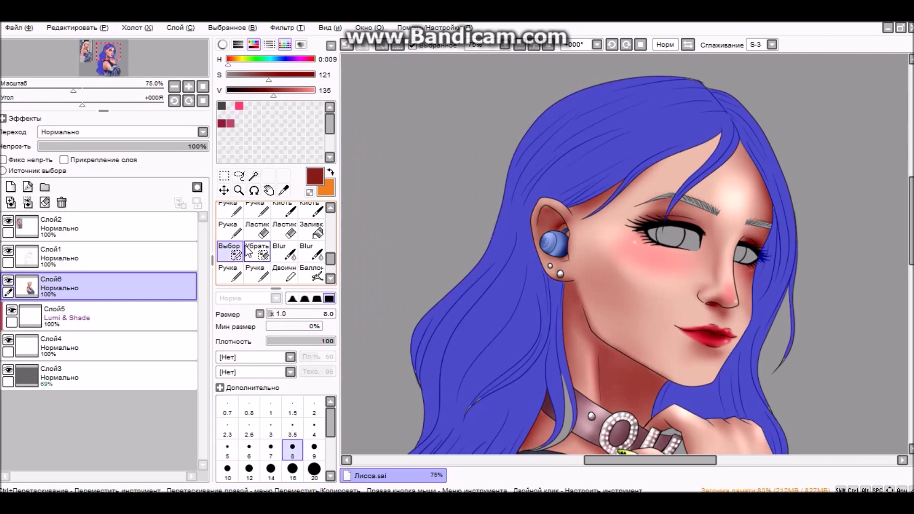
scroll(643, 264, "up", 5)
scroll(614, 173, "down", 6)
scroll(444, 327, "up", 6)
scroll(468, 404, "down", 2)
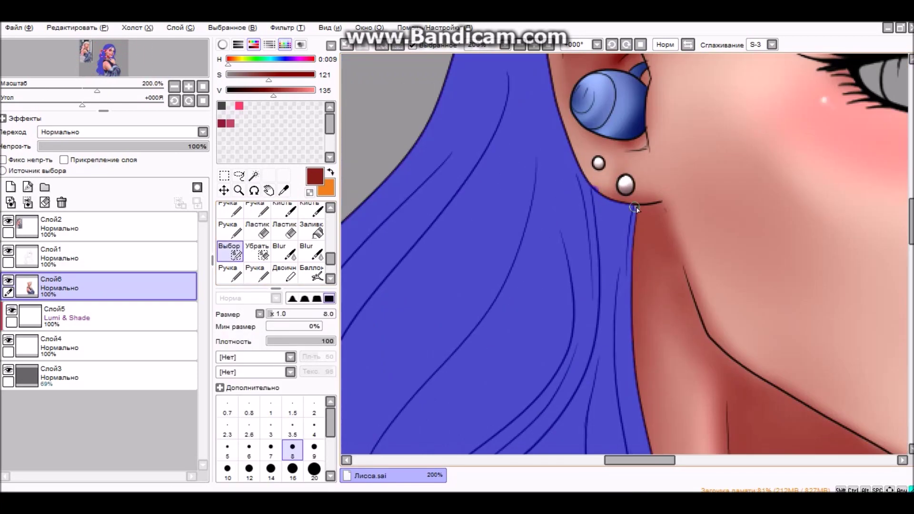
scroll(505, 326, "up", 3)
scroll(529, 190, "down", 3)
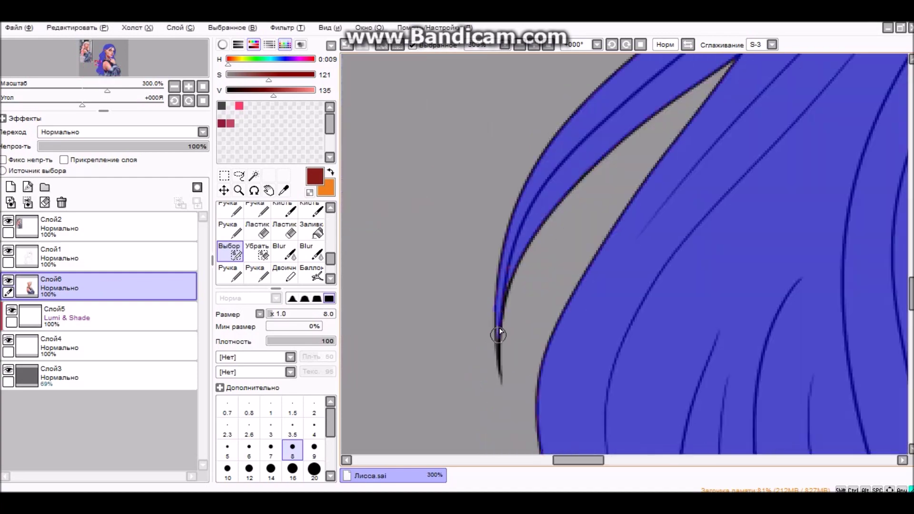
Clean up the hair selection along the lower strand tips and the loose strand beside the face.
scroll(496, 322, "up", 4)
scroll(597, 168, "down", 3)
scroll(484, 196, "up", 3)
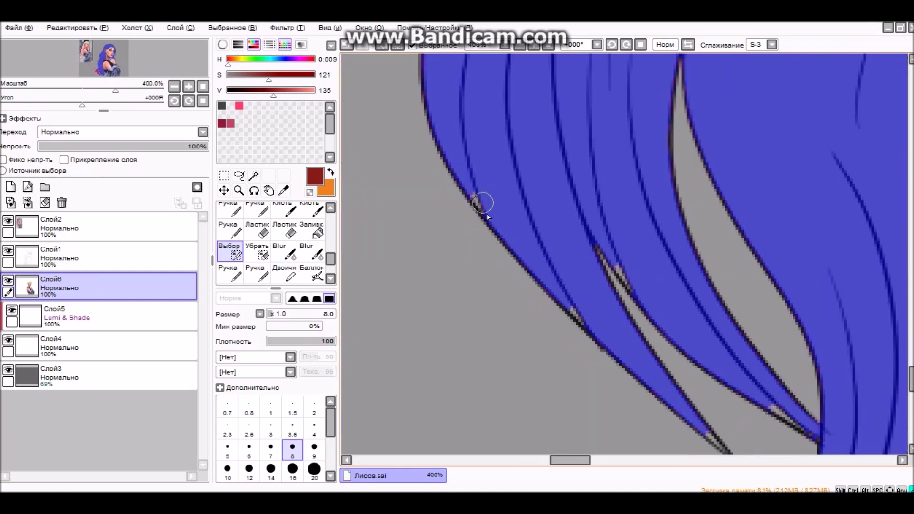
scroll(561, 228, "up", 2)
scroll(714, 176, "down", 1)
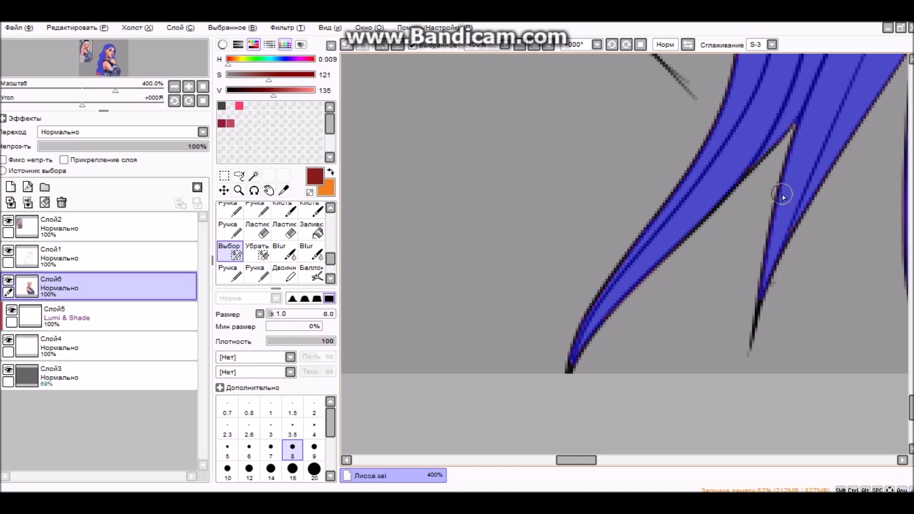
scroll(482, 259, "down", 1)
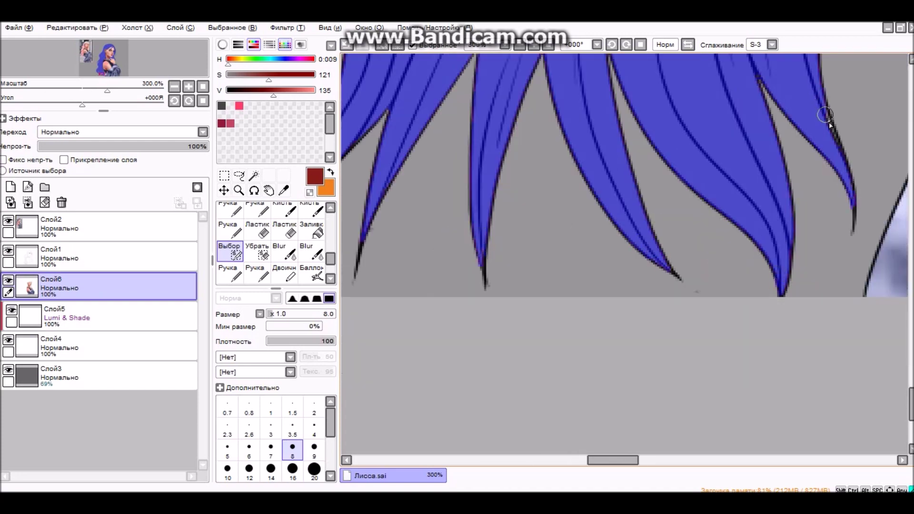
scroll(821, 94, "down", 2)
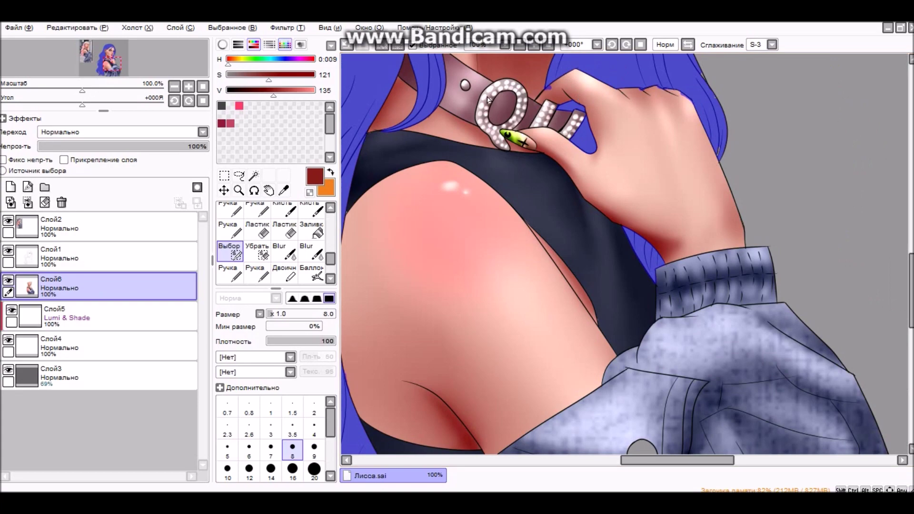
scroll(684, 255, "up", 3)
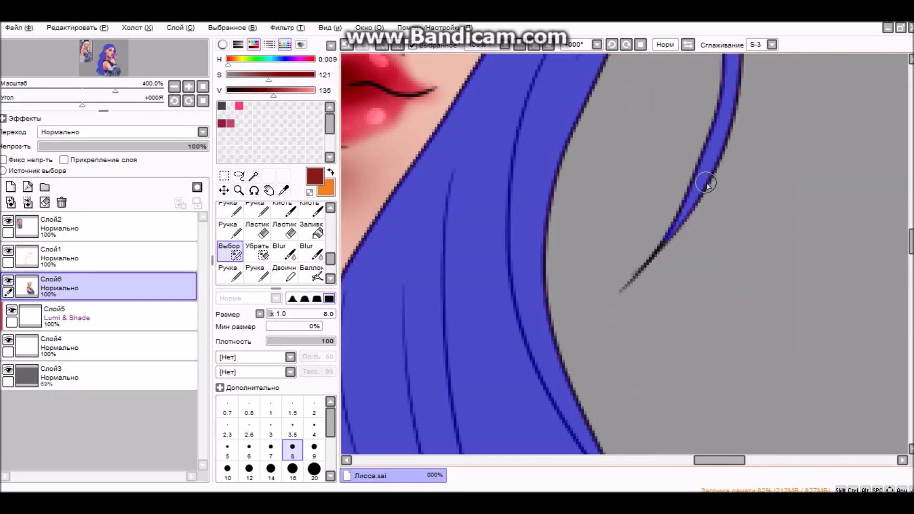
scroll(628, 259, "down", 4)
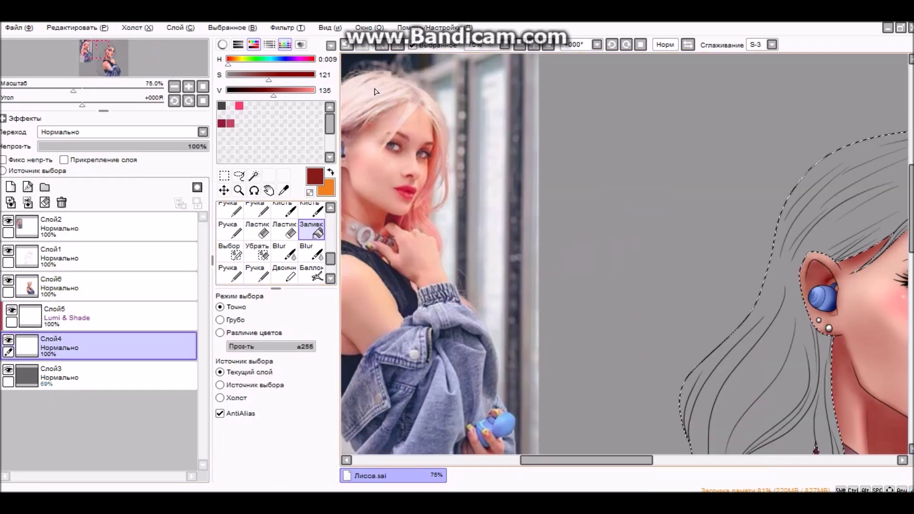
Fill the selected hair with pale beige on layer Слой4.
left_click_drag(285, 95, 305, 95)
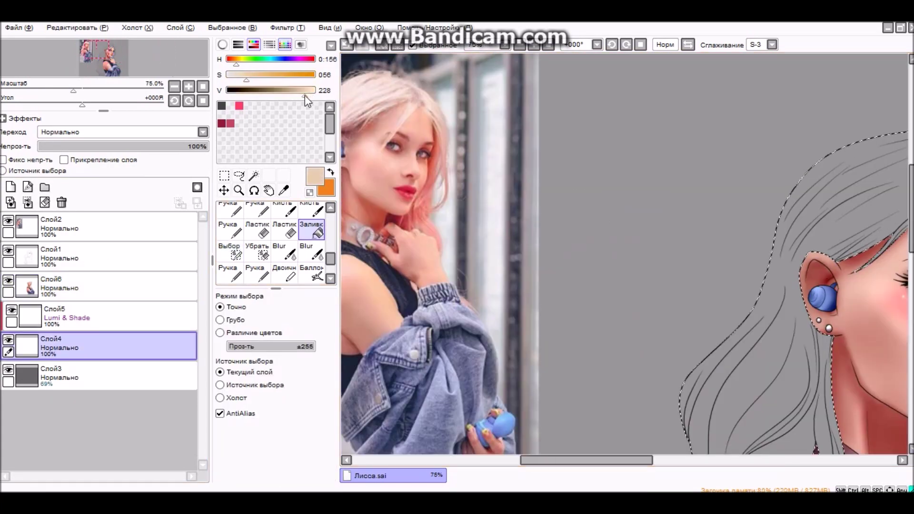
left_click(771, 238)
scroll(771, 238, "down", 3)
scroll(381, 214, "up", 2)
scroll(776, 400, "down", 2)
Airbrush pink over the hair lengths at size 500 and blend it into the blonde with the size 350 Blur brush.
left_click(312, 272)
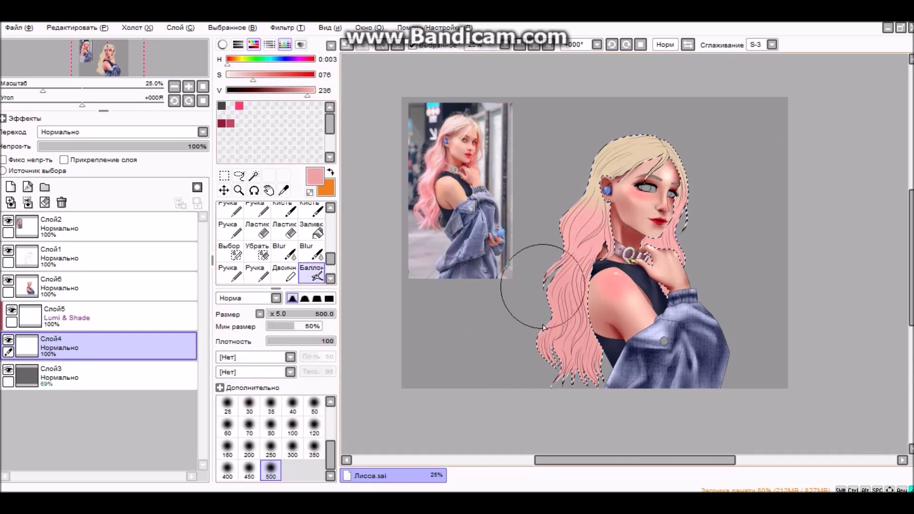
left_click(285, 251)
left_click(315, 470)
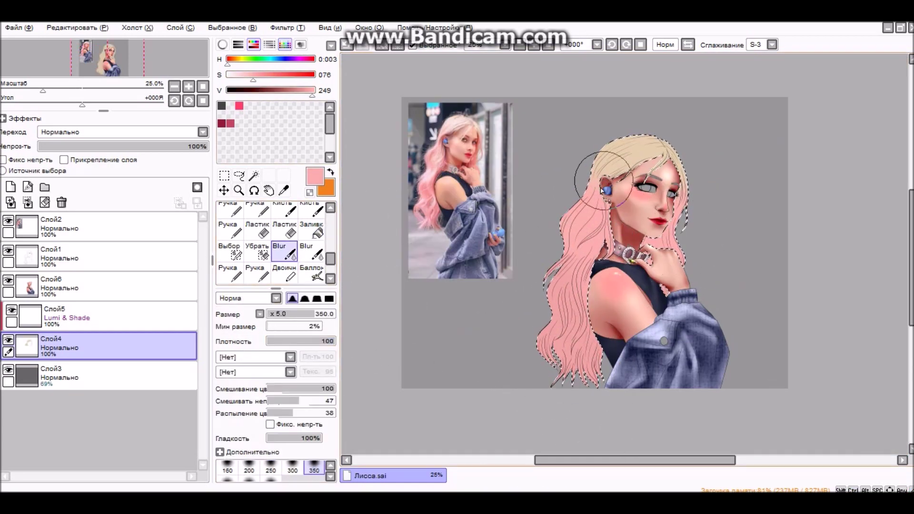
Paint fine white highlight strands through the hair on Слой5 in Lumi & Shade mode at 28% opacity with the size 30 pen.
left_click(120, 317)
left_click(254, 274)
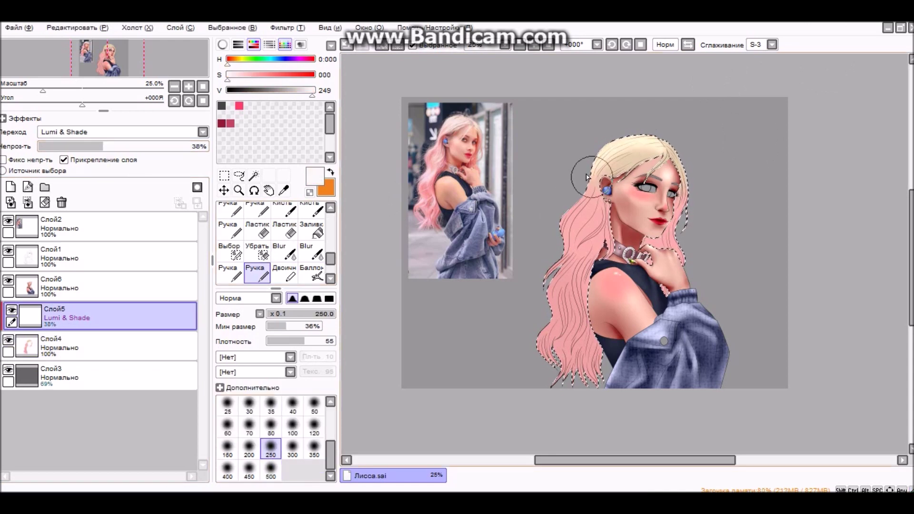
scroll(277, 243, "down", 1)
left_click(290, 371)
left_click(266, 370)
scroll(271, 438, "up", 3)
left_click(293, 425)
left_click(220, 388)
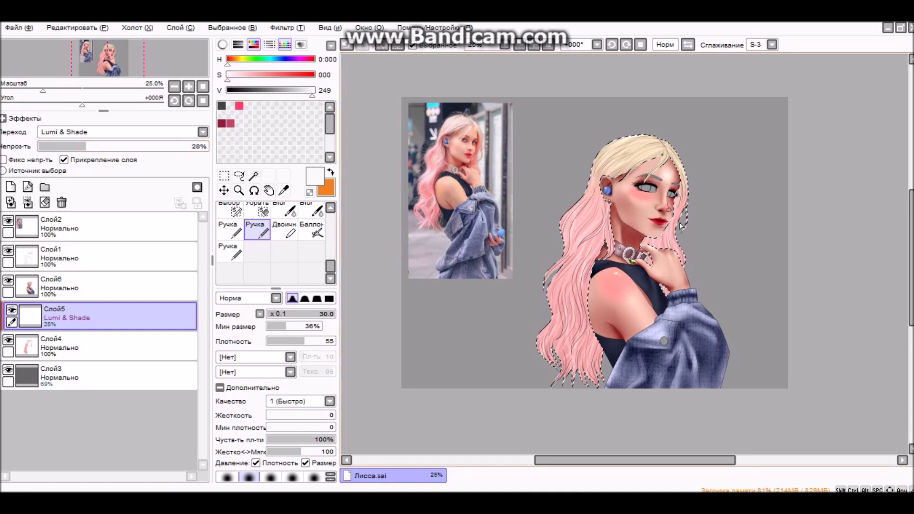
Shade the hair with dark brown strands on Слой5 at 76% opacity, deepen the shadows with the airbrush, and blur them.
left_click(221, 123)
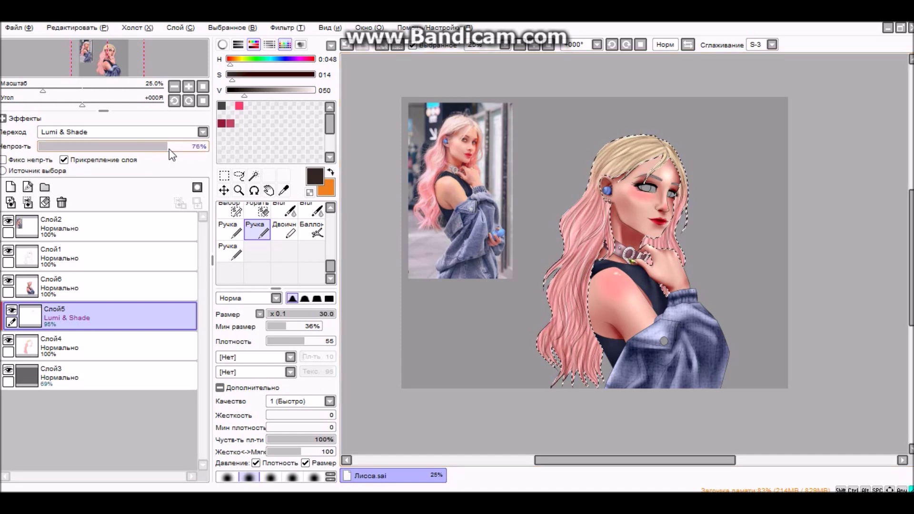
left_click(311, 228)
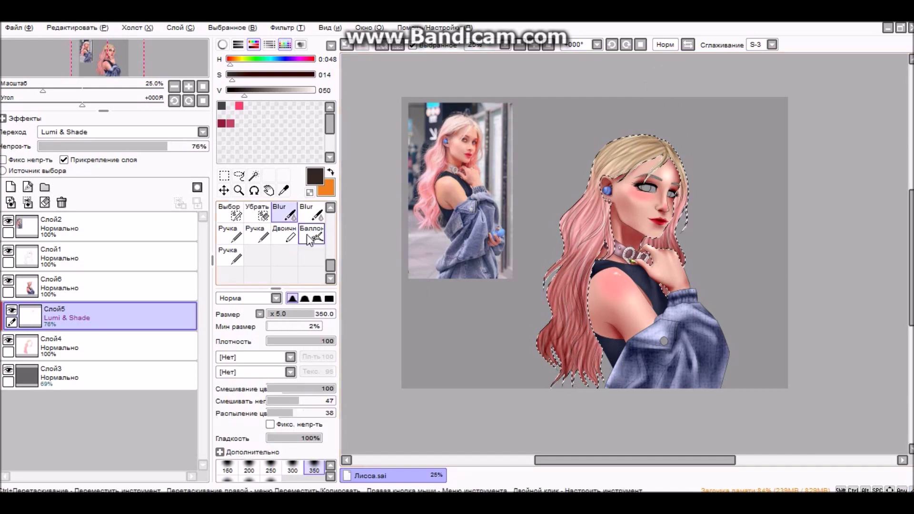
left_click(314, 426)
left_click(285, 213)
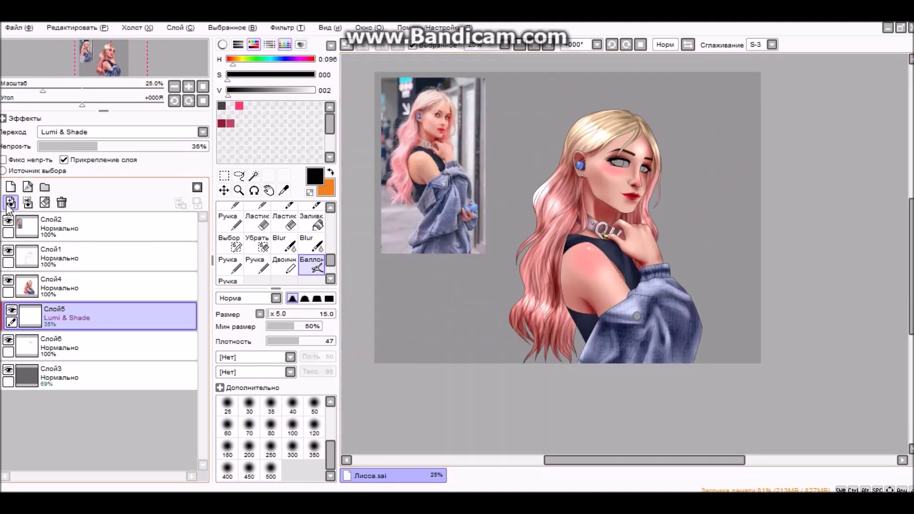
Transfer the Слой5 shading down and merge the eyebrow layer with the main painting layer.
left_click(10, 203)
left_click_drag(59, 328, 14, 284)
Select both irises on the Слой1 line art and fill them with greyish blue on layer Слой4.
left_click(114, 255)
left_click(312, 221)
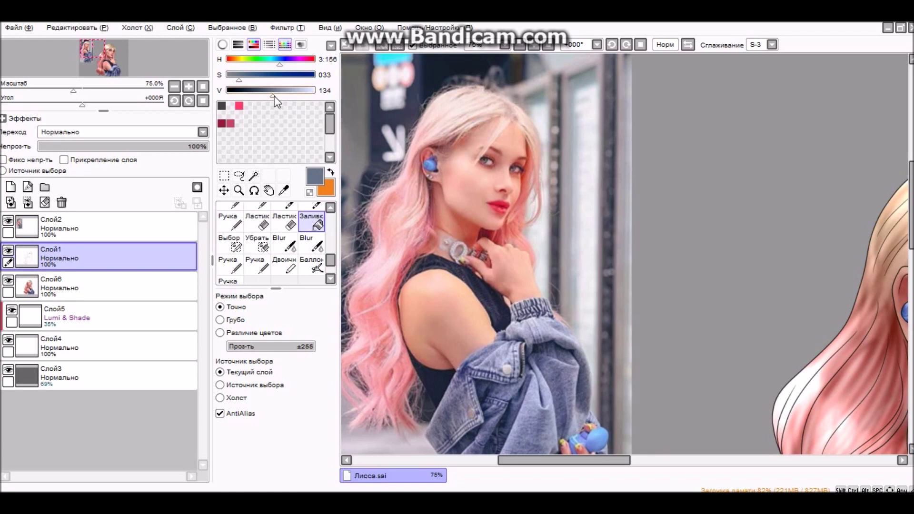
left_click(108, 53)
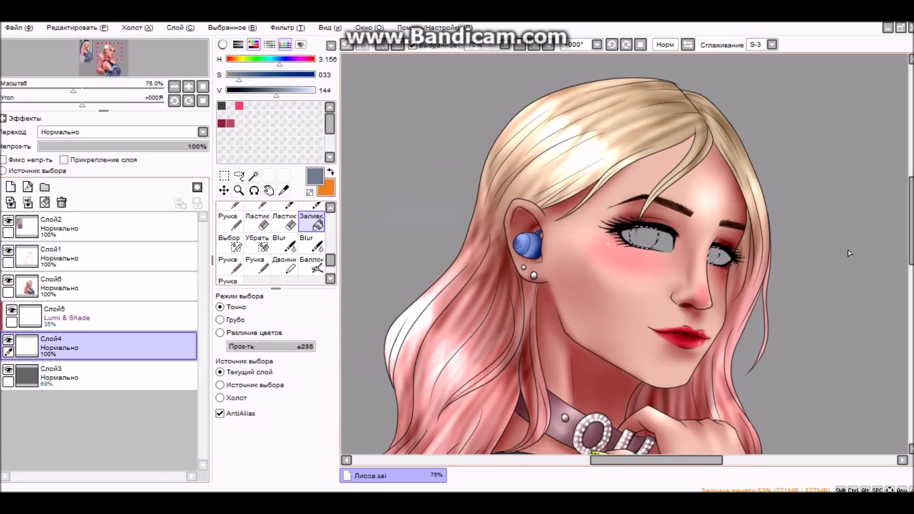
left_click(189, 86)
left_click(189, 86)
Shade the upper irises with dark grey on Слой5 at 100% opacity using the size 35 airbrush, and blur the shadow at size 70.
left_click(114, 315)
mouse_move(273, 90)
left_mouse_down()
mouse_move(247, 93)
mouse_move(257, 92)
left_mouse_up()
left_click(312, 265)
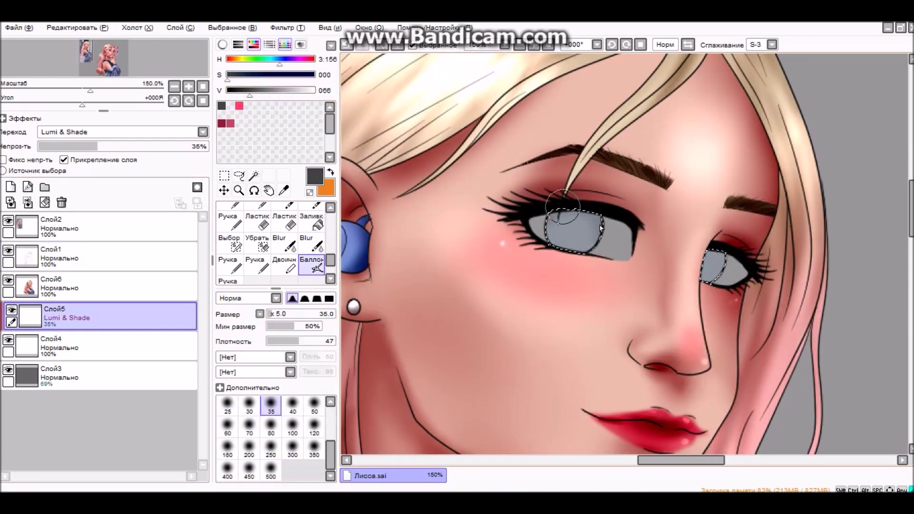
left_click(204, 146)
key("b")
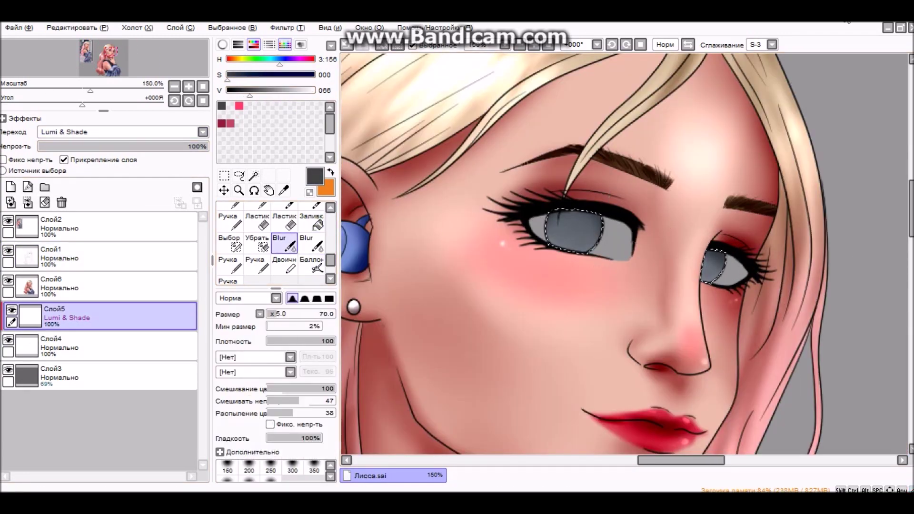
Deepen the iris shadows and add white highlights along the lower irises with the size 20 airbrush, blurring between strokes.
key("v")
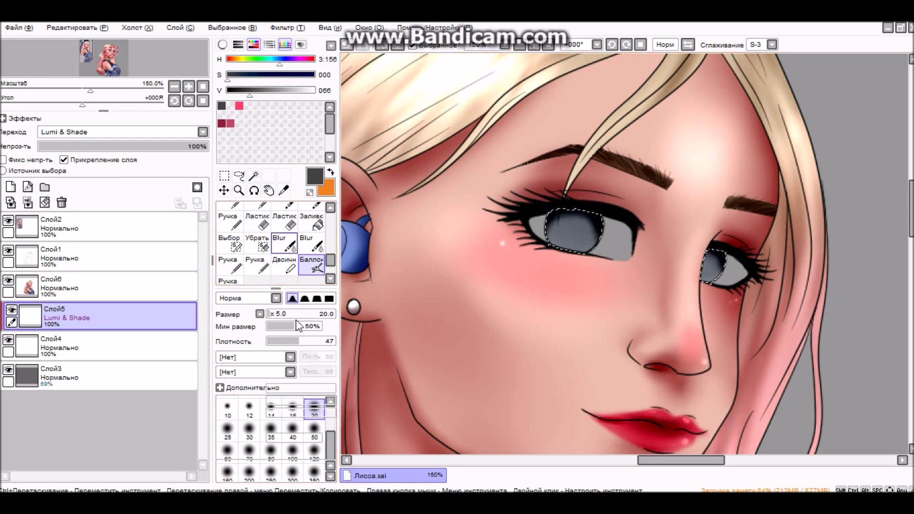
key("b")
key("v")
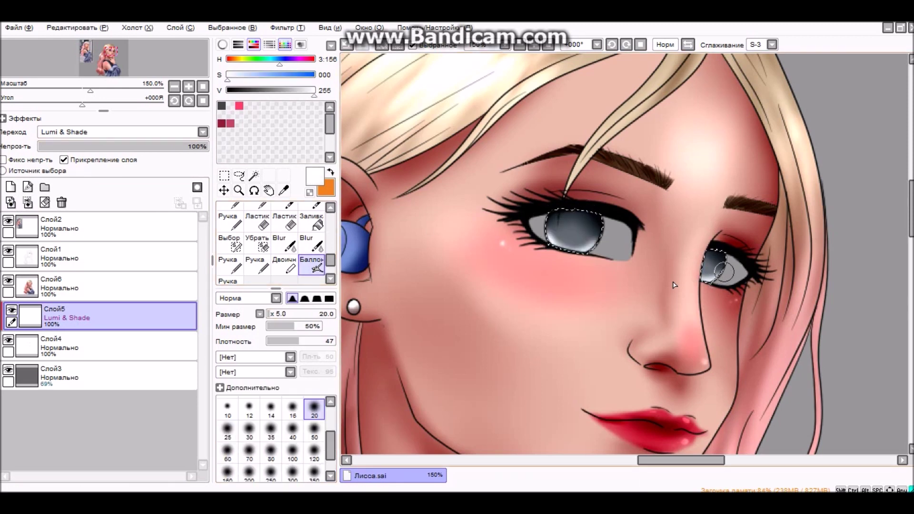
key("b")
key("v")
Darken the upper irises with near-black at size 20, blend at size 40, and paint black pupils with the size 16 pen in Normal mode.
left_click(177, 146)
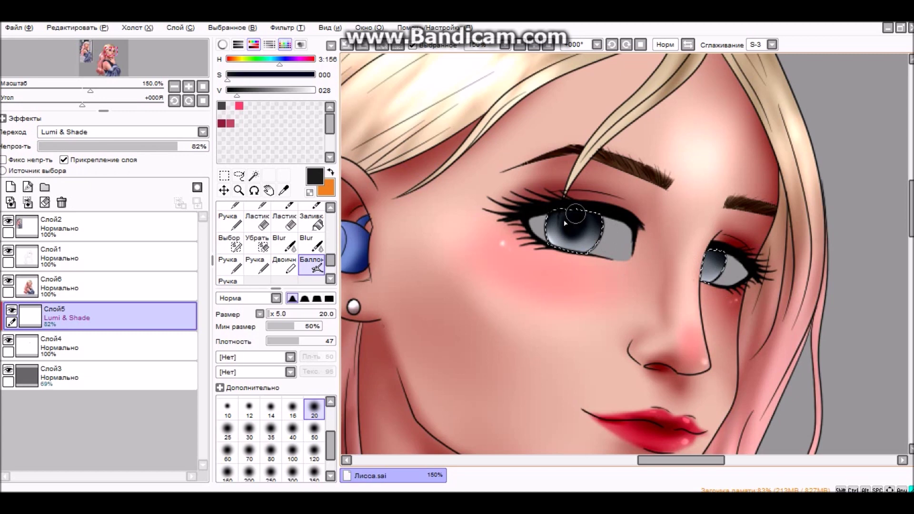
key("b")
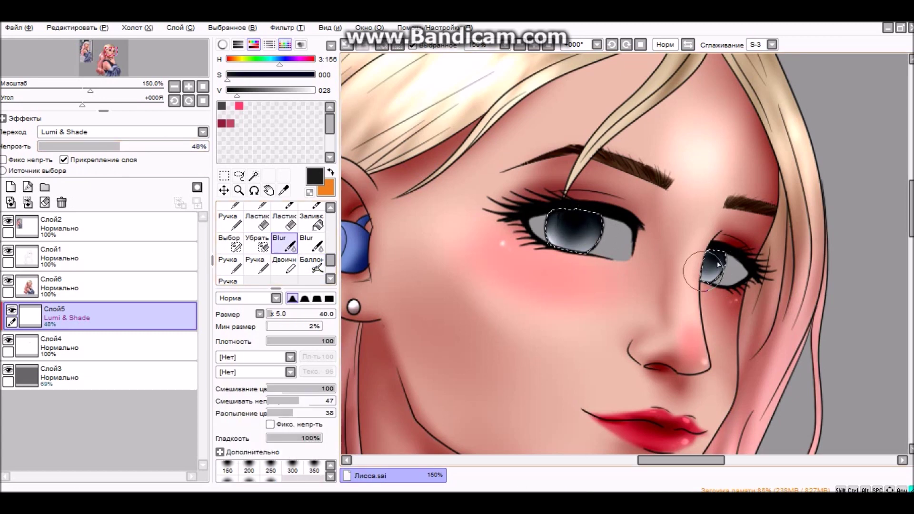
key("n")
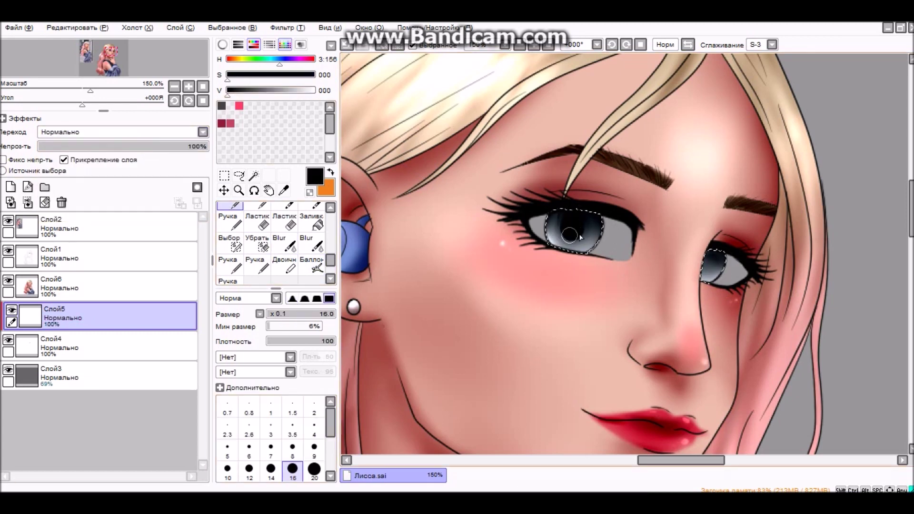
key("ctrl")
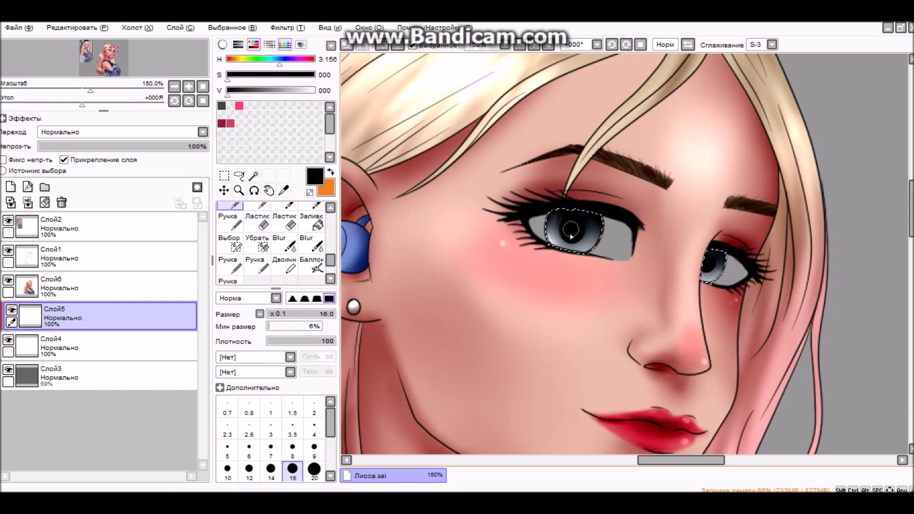
Paint pale blue-grey arcs around the pupils on Слой5 in Lumi & Shade mode and soften them with the size 40 Blur brush.
left_click(157, 131)
left_click(143, 204)
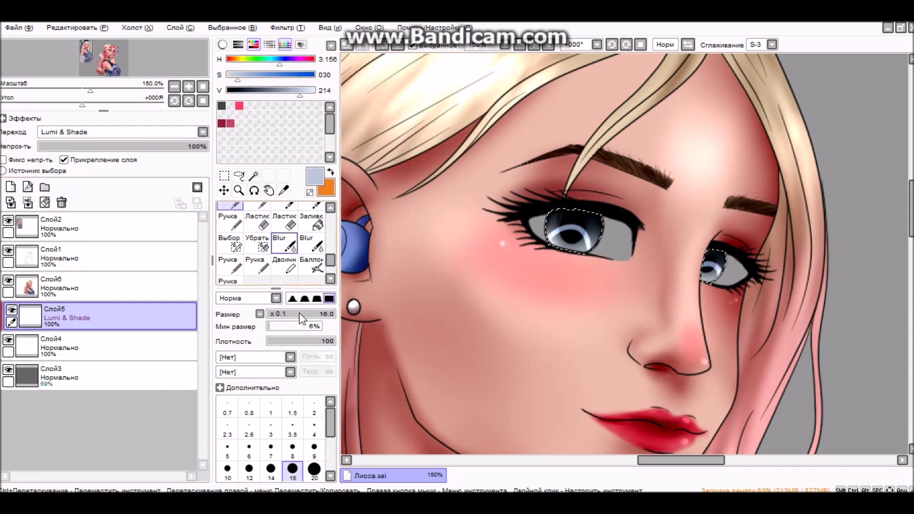
key("b")
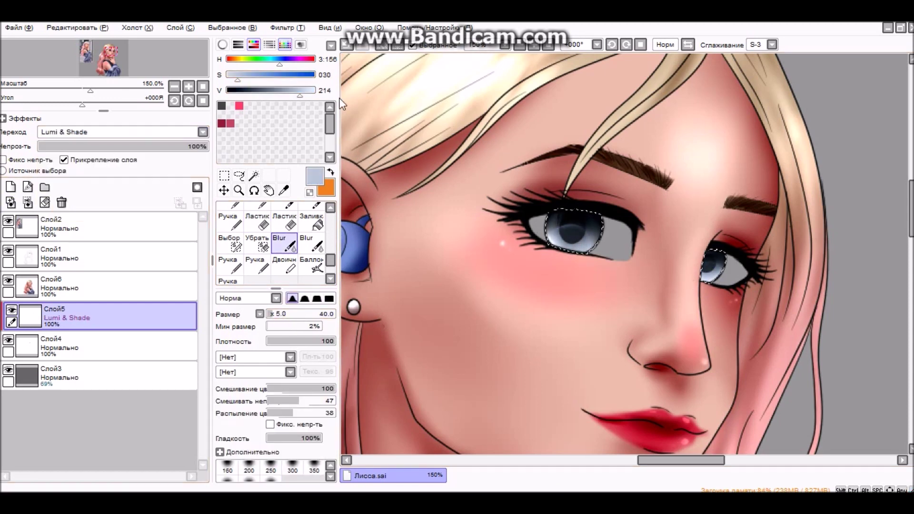
Add round white glints at size 20 and tiny white crescent and star sparkles at size 3.5 to the irises.
left_click(262, 205)
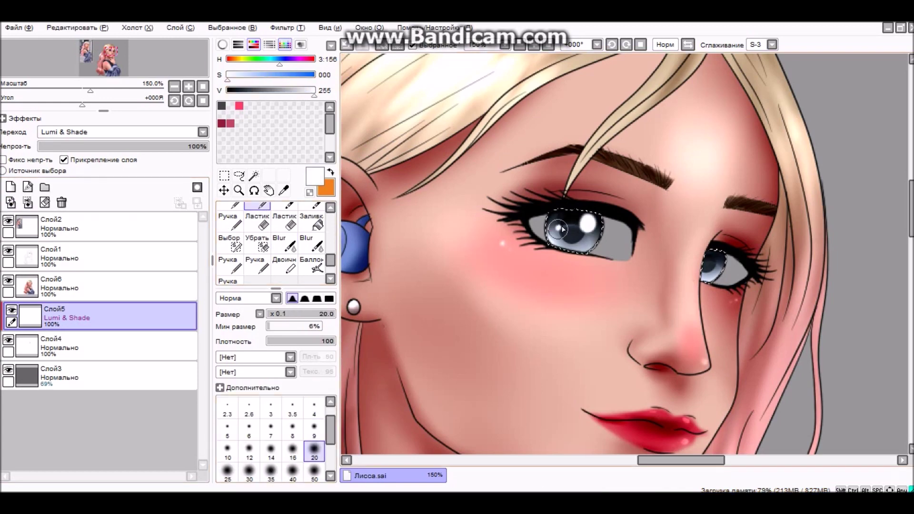
left_click(292, 407)
scroll(580, 232, "up", 4)
left_click_drag(513, 248, 529, 263)
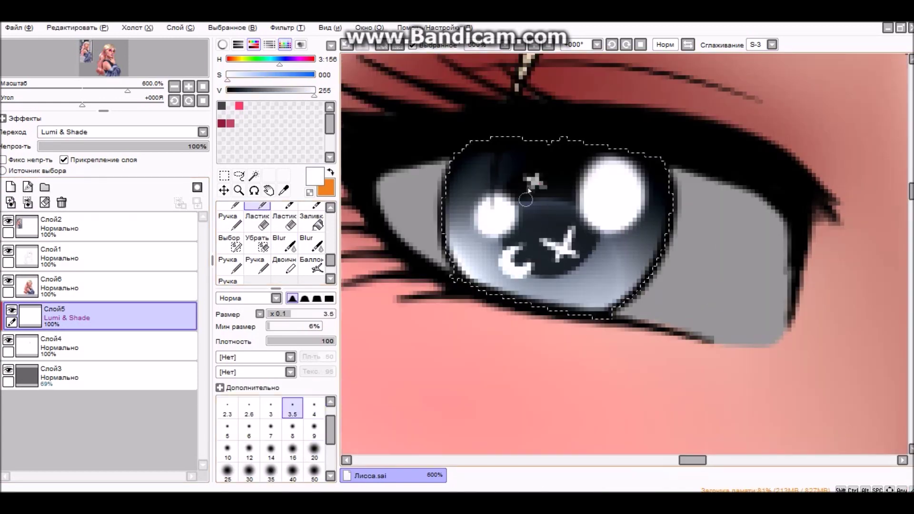
scroll(528, 190, "down", 1)
left_click_drag(547, 305, 571, 334)
scroll(670, 238, "down", 5)
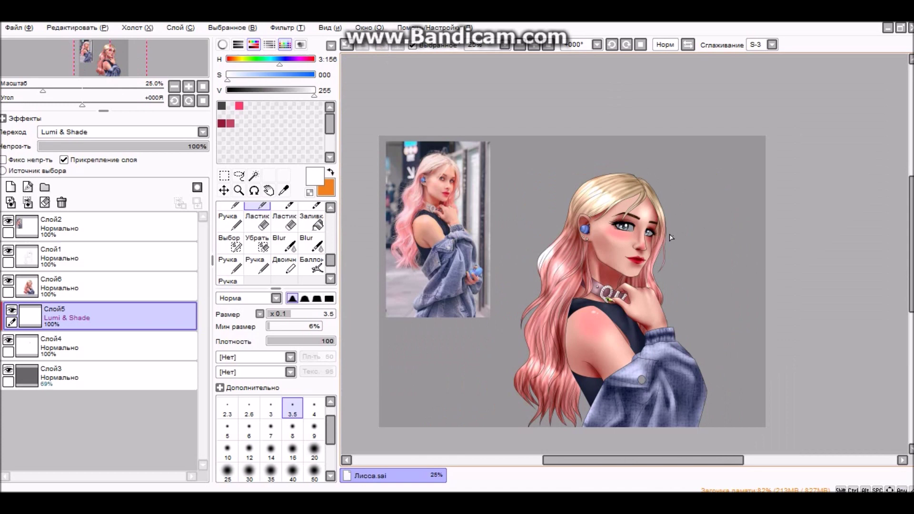
Paint the whites of both eyes on Слой6 with the size 20 pen, and shade their corners in soft grey with the Blur brush.
left_click(11, 203)
left_click(11, 204)
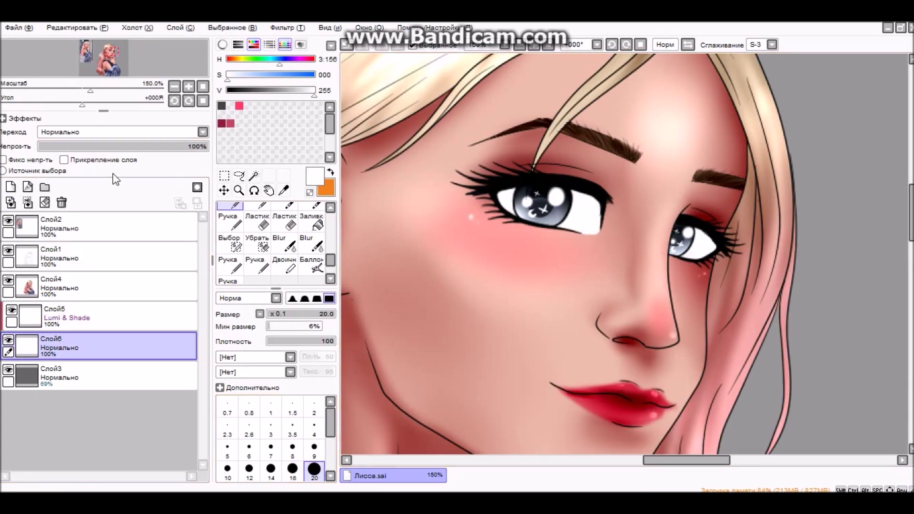
key("c")
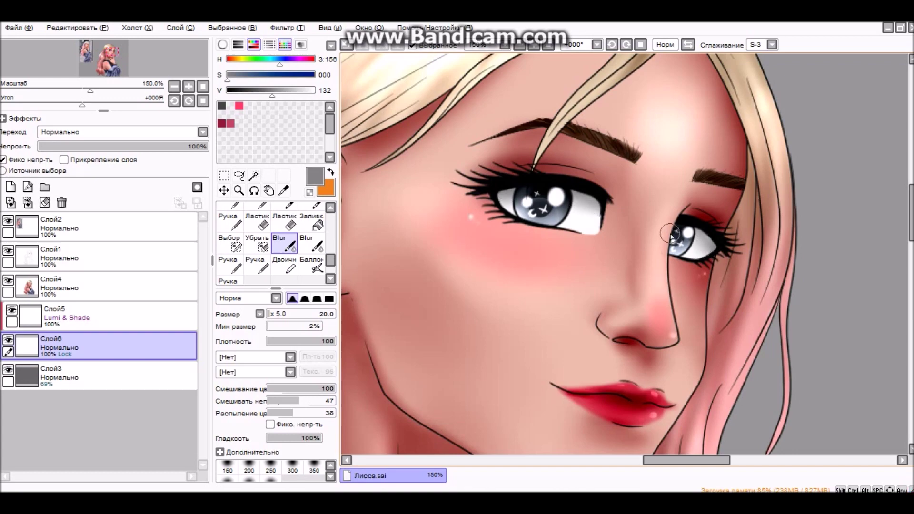
Merge the portrait layer down into Слой6 beneath Слой5, and clear the grey background from Слой3.
scroll(671, 235, "down", 5)
left_click_drag(72, 316, 91, 254)
left_click(76, 313)
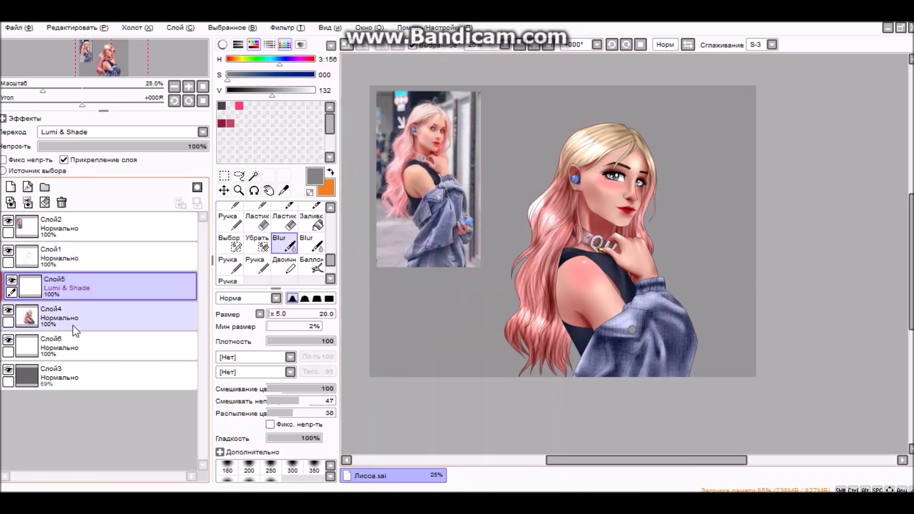
left_click(27, 203)
key("Delete")
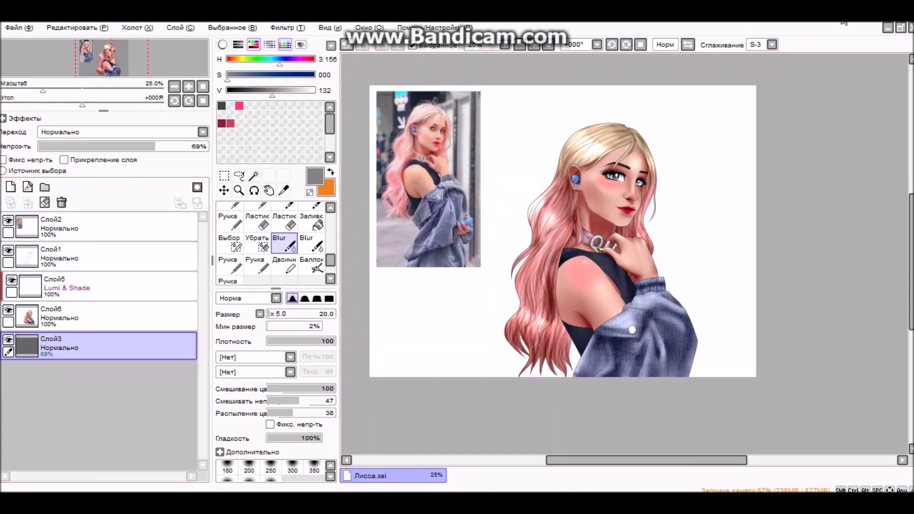
Clear the reference photo from Слой2 and crop the canvas to a rectangle framing the woman.
left_click(92, 228)
key("Delete")
left_click(224, 176)
left_click_drag(498, 96, 704, 379)
left_click(76, 28)
left_click(95, 87)
key("ctrl+z")
key("ctrl+y")
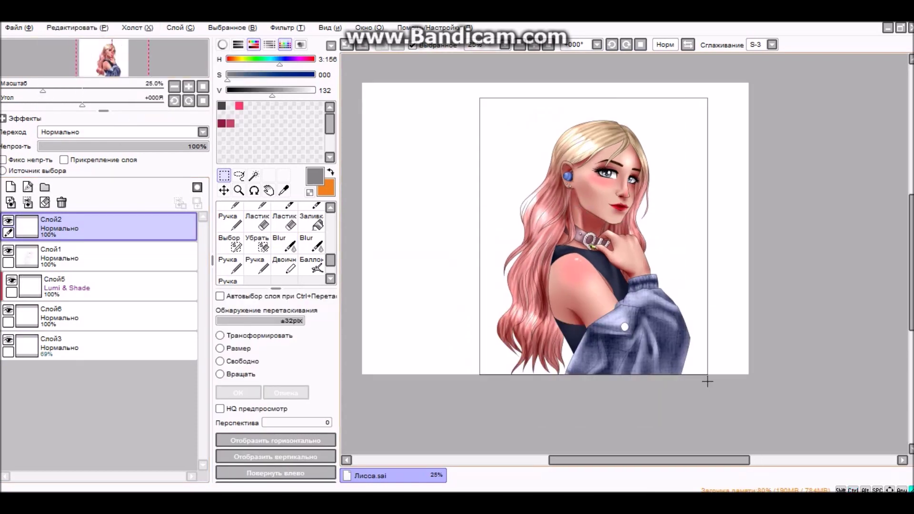
Try painting pink over the lower hair on Слой5 with the size 500 pen.
left_click(95, 347)
left_click(95, 286)
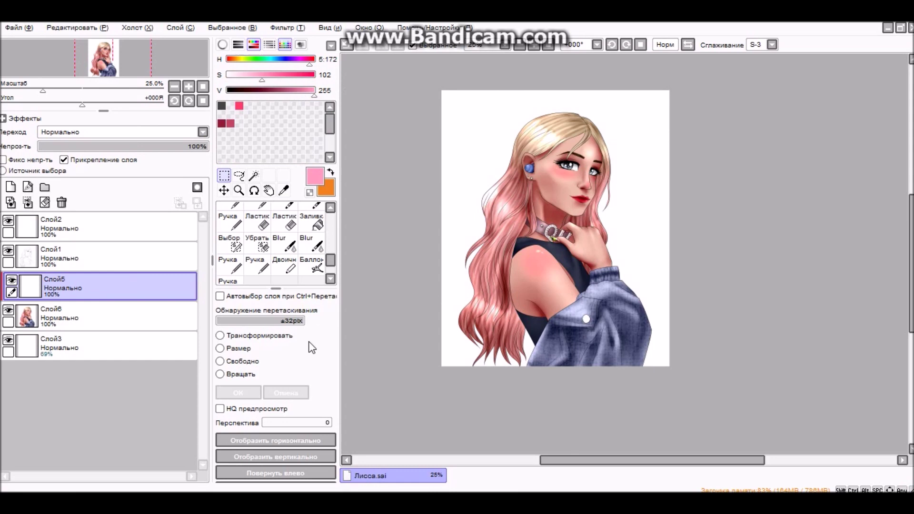
left_click(228, 220)
left_click(270, 469)
left_click_drag(449, 306, 571, 381)
Colour the jacket button grey on Слой3 and add dark shading with the size 35 pen, softening it with the Blur brush.
left_click(95, 347)
left_click_drag(313, 95, 301, 97)
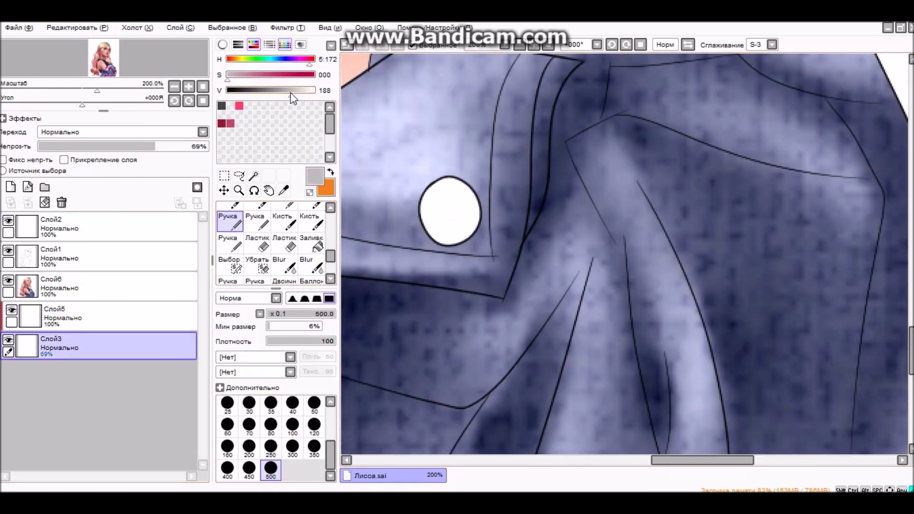
left_click_drag(428, 200, 472, 229)
left_click_drag(298, 91, 236, 91)
left_click(270, 404)
left_click(306, 267)
mouse_move(428, 233)
left_mouse_down()
mouse_move(476, 210)
mouse_move(457, 238)
mouse_move(479, 204)
mouse_move(453, 204)
left_mouse_up()
Add a light grey highlight along the jacket button's upper edge with the size 35 pen and blur it.
left_click(228, 221)
key("ctrl+z")
left_click(306, 267)
left_click(228, 221)
left_click(454, 179, "alt")
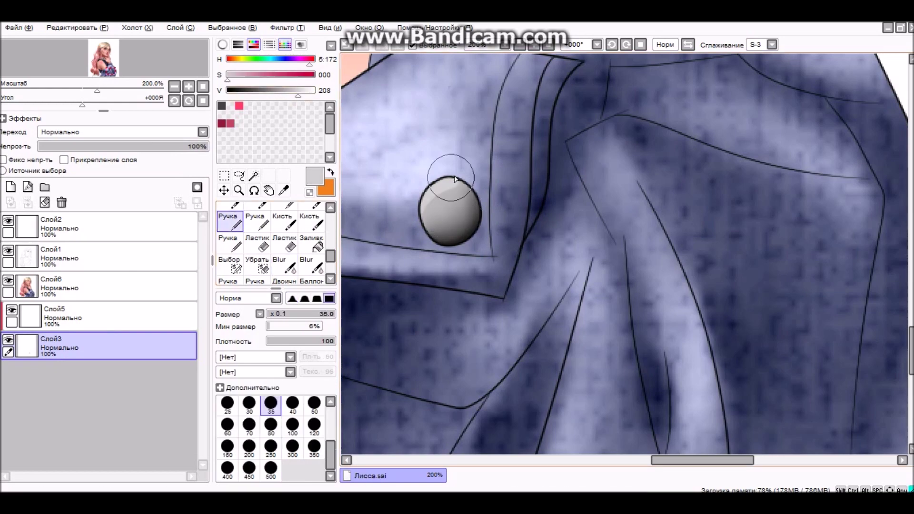
left_click_drag(404, 186, 457, 184)
left_click(284, 266)
Merge the button layer with the portrait layer and clip Слой5 onto the merged layer.
left_click_drag(74, 346, 95, 286)
key("ctrl+e")
left_click(64, 159)
Cover the whole figure with flat pink from the saved swatch on the clipped layer Слой5.
left_click(239, 106)
key("ctrl+minus")
left_click(227, 220)
left_click(293, 447)
mouse_move(514, 119)
left_mouse_down()
mouse_move(507, 208)
mouse_move(555, 363)
mouse_move(596, 333)
left_mouse_up()
Airbrush purple over the middle of the figure and yellow over the head on Слой5 at size 500.
left_click(255, 220)
left_click(270, 469)
left_click(292, 59)
mouse_move(571, 124)
left_mouse_down()
mouse_move(452, 173)
mouse_move(524, 252)
left_mouse_up()
left_click_drag(290, 59, 241, 59)
left_click(273, 75)
mouse_move(504, 138)
left_mouse_down()
mouse_move(606, 81)
mouse_move(548, 143)
left_mouse_up()
Blend the colour bands with the size 500 Blur brush and merge Слой5 into Слой3 as a reduced-opacity Умножение layer.
left_click(284, 267)
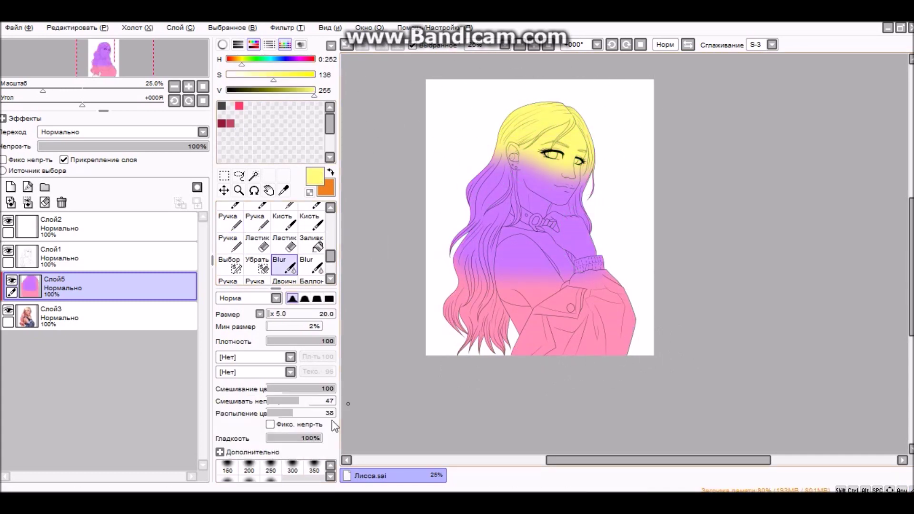
left_click_drag(526, 171, 546, 166)
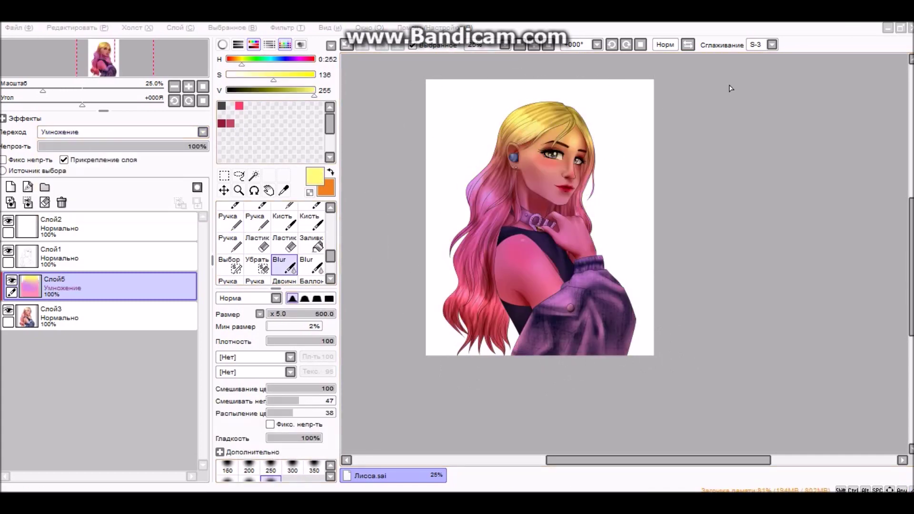
left_click(118, 147)
left_click(28, 203)
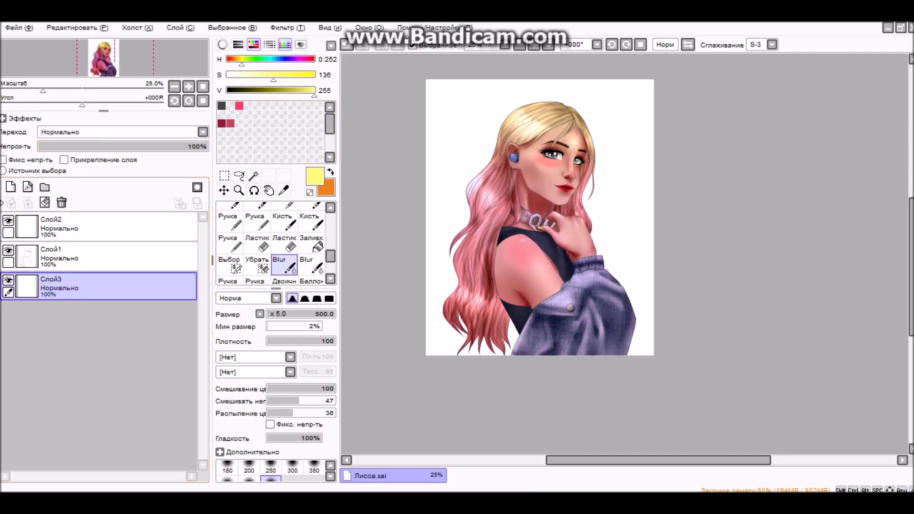
Merge the line art layer Слой1 into the portrait layer Слой3 and place it above Слой2.
left_click(254, 176)
left_click(57, 257)
left_click(28, 202)
left_click_drag(57, 258, 57, 223)
scroll(512, 169, "up", 1)
scroll(513, 171, "down", 1)
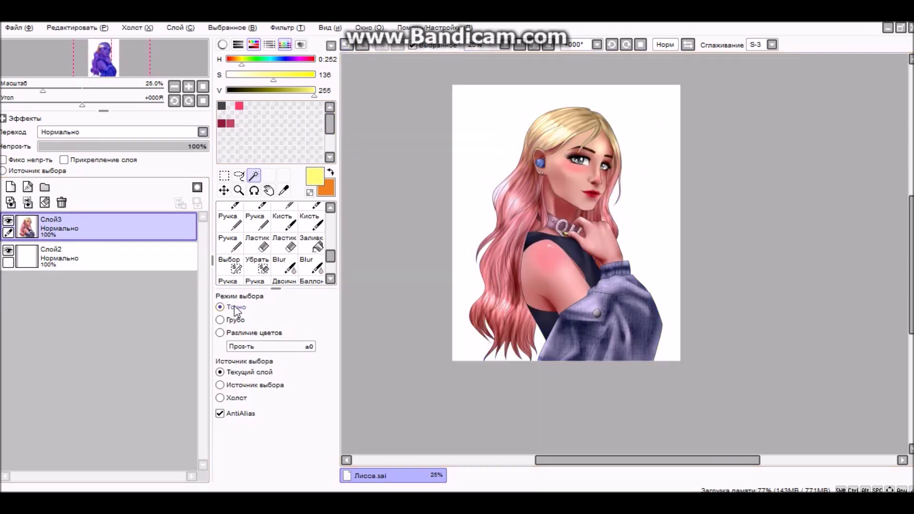
Select the whole figure using the Magic Wand with a ±255 tolerance, and expand the selection beyond its outline.
left_click_drag(228, 346, 316, 346)
left_click(547, 214)
left_click(137, 27)
left_click(249, 45)
left_click(232, 27)
left_click(235, 27)
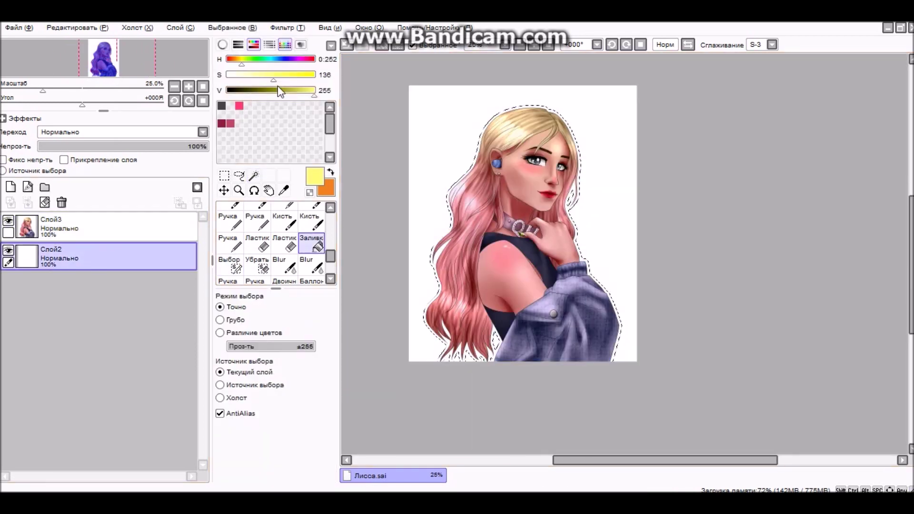
Fill the expanded selection with pink on Слой2 behind the portrait.
left_click(271, 78)
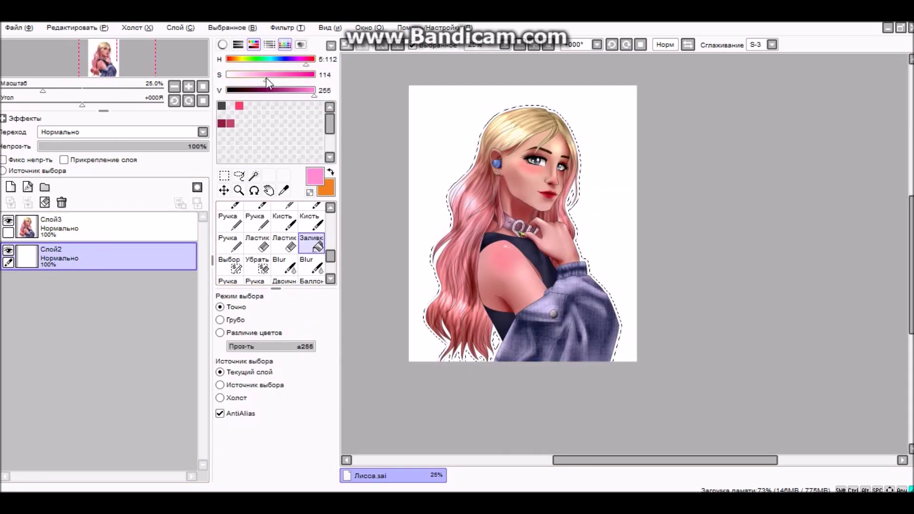
left_click(524, 286)
scroll(524, 238, "up", 1)
Lock Слой2's opacity and airbrush yellow, pink-purple and cyan sections around the figure's outline at size 500.
left_click(3, 159)
left_click(255, 221)
left_click_drag(305, 59, 240, 59)
left_click_drag(614, 166, 667, 415)
left_click_drag(266, 59, 304, 59)
mouse_move(424, 333)
left_mouse_down()
mouse_move(506, 98)
mouse_move(614, 229)
left_mouse_up()
left_click_drag(305, 59, 271, 59)
left_click_drag(619, 267, 673, 337)
left_click_drag(666, 381, 500, 414)
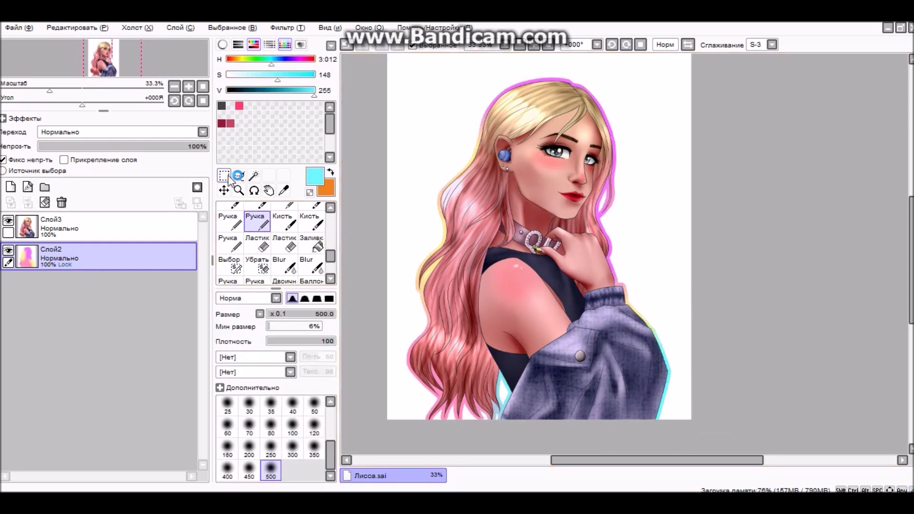
Enlarge the multicoloured silhouette on Слой2 into a wider border around the figure, and unlock the layer's opacity.
key("ctrl+t")
left_click_drag(423, 221, 469, 205)
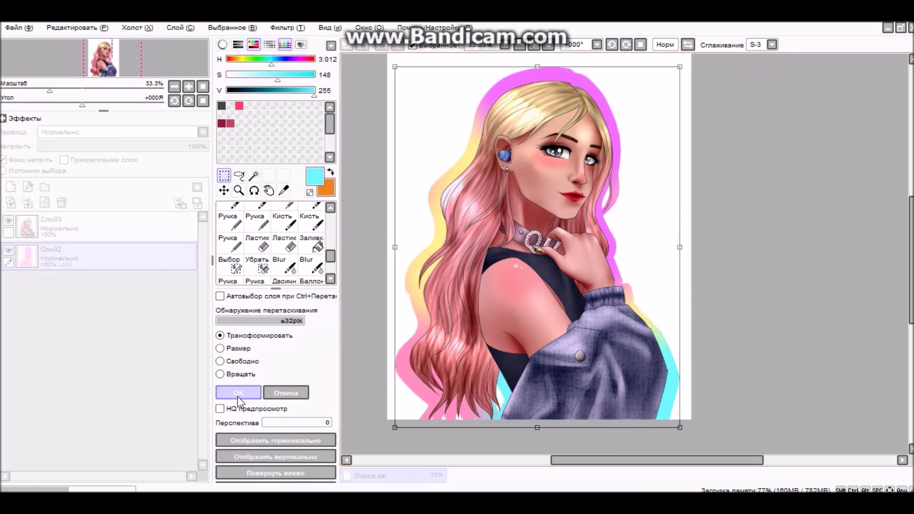
left_click(239, 393)
left_click(3, 159)
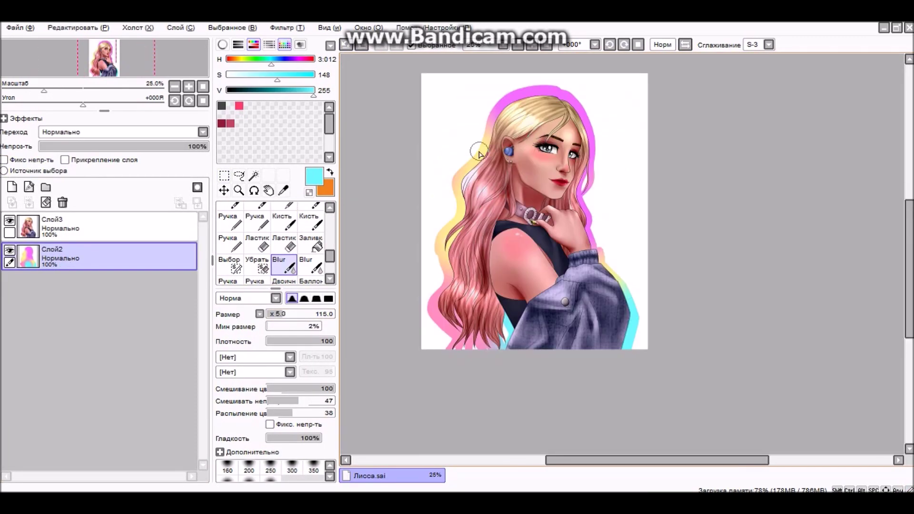
Transfer the portrait from Слой3 down to Слой2, and handwrite a pink signature across the lower jacket with the size 10 pen.
left_click(95, 226)
left_click(12, 202)
left_click(225, 218)
scroll(272, 438, "up", 3)
left_click(227, 409)
left_click_drag(554, 247, 515, 302)
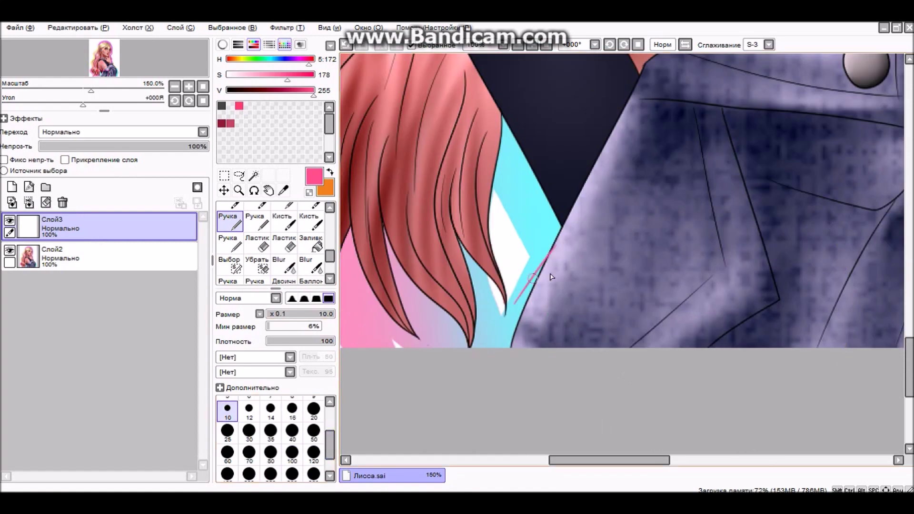
left_click_drag(548, 329, 775, 315)
Lower the opacity of the signature layer Слой3, and select the signature for transforming.
left_click(124, 132)
left_click_drag(205, 146, 85, 146)
left_click(175, 86)
left_click(224, 175)
mouse_move(486, 203)
left_mouse_down()
mouse_move(592, 261)
mouse_move(404, 275)
left_mouse_up()
key("ctrl+t")
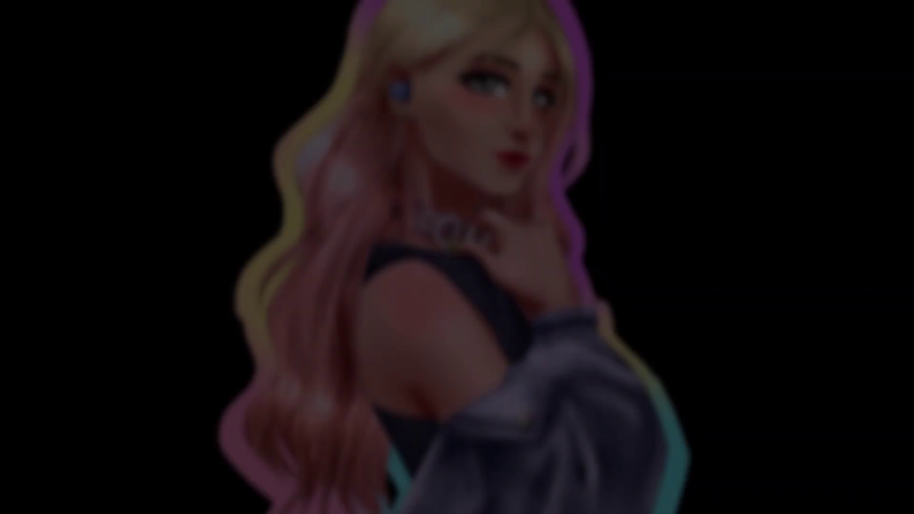